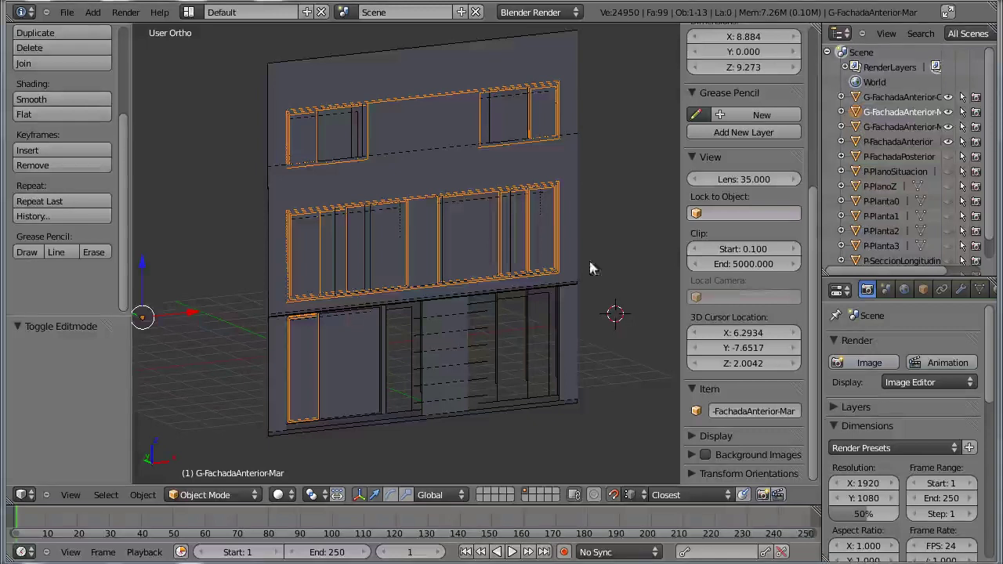
Select the FachadaAnteriorMur wall, hide the window frames and show P-SeccionLongitudinal
right_click(478, 75)
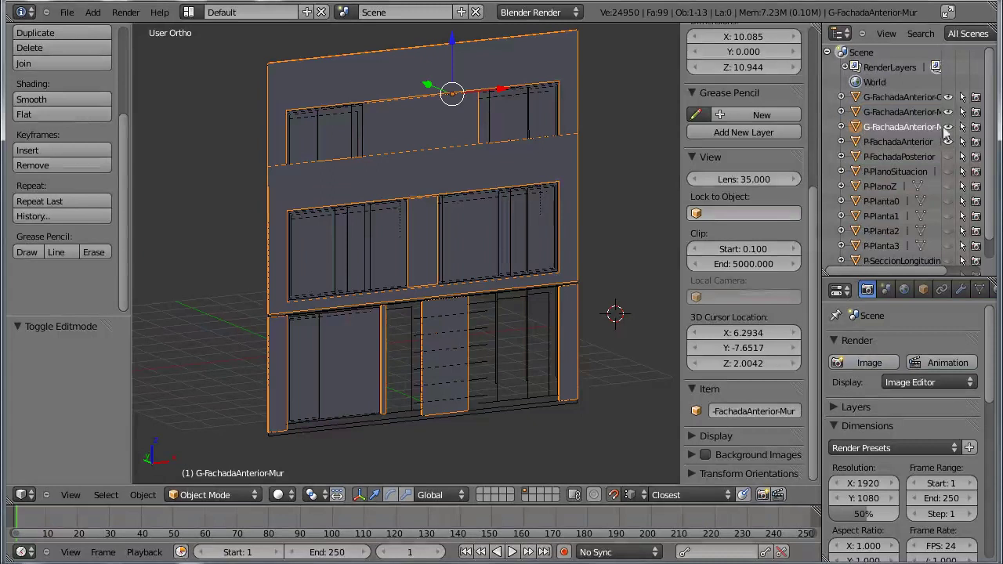
left_click(948, 112)
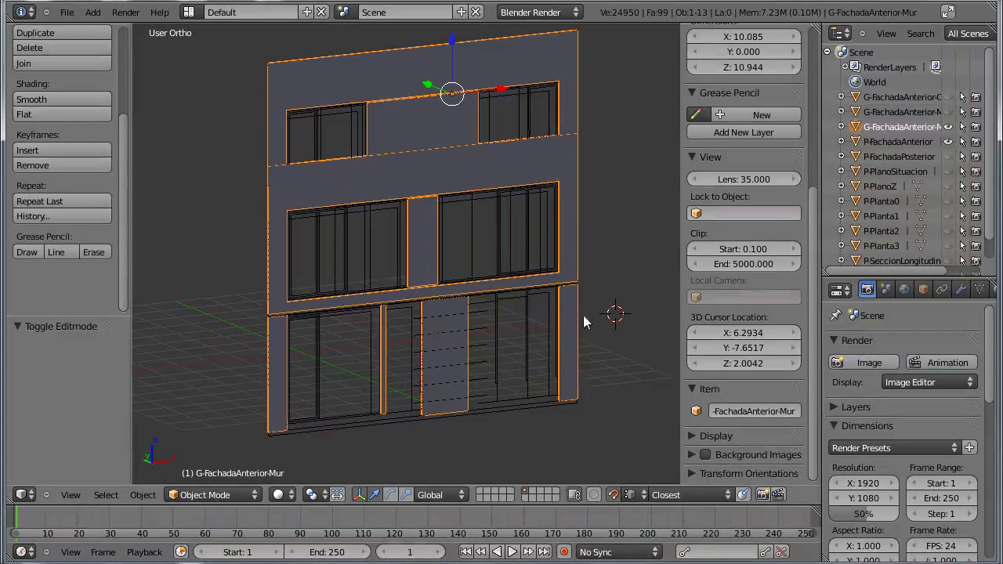
scroll(928, 227, "down", 1)
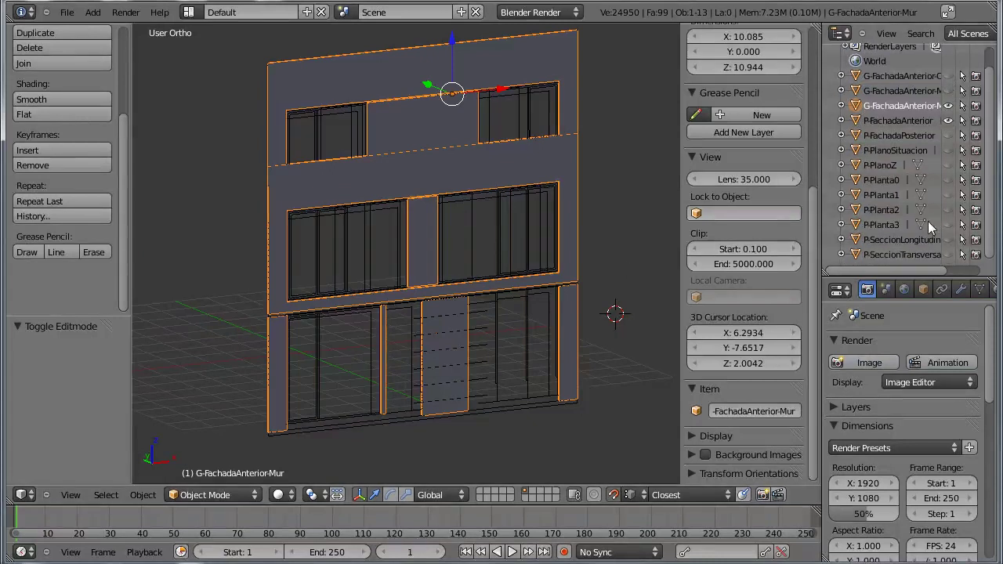
left_click(948, 239)
Orbit around the facade, then switch to Right Ortho view
middle_click_drag(446, 244, 514, 228)
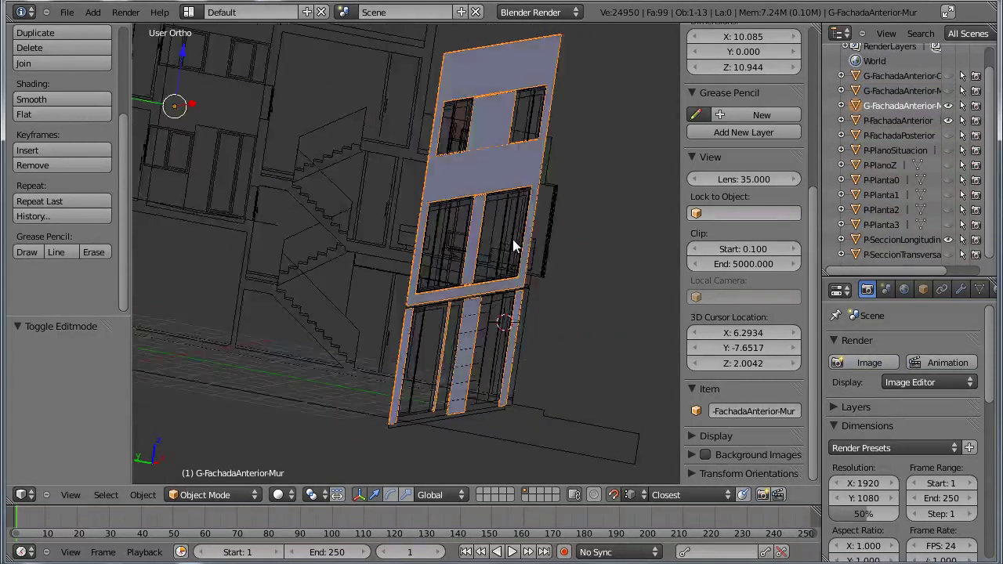
mouse_move(450, 225)
middle_mouse_down()
mouse_move(395, 284)
mouse_move(528, 242)
mouse_move(533, 217)
mouse_move(487, 225)
mouse_move(510, 168)
middle_mouse_up()
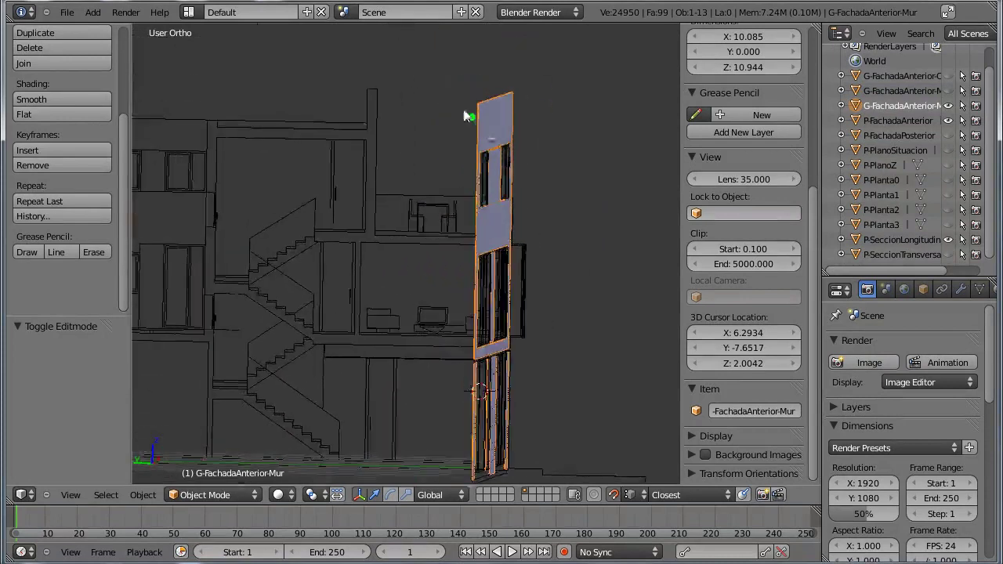
left_click_drag(486, 150, 379, 150)
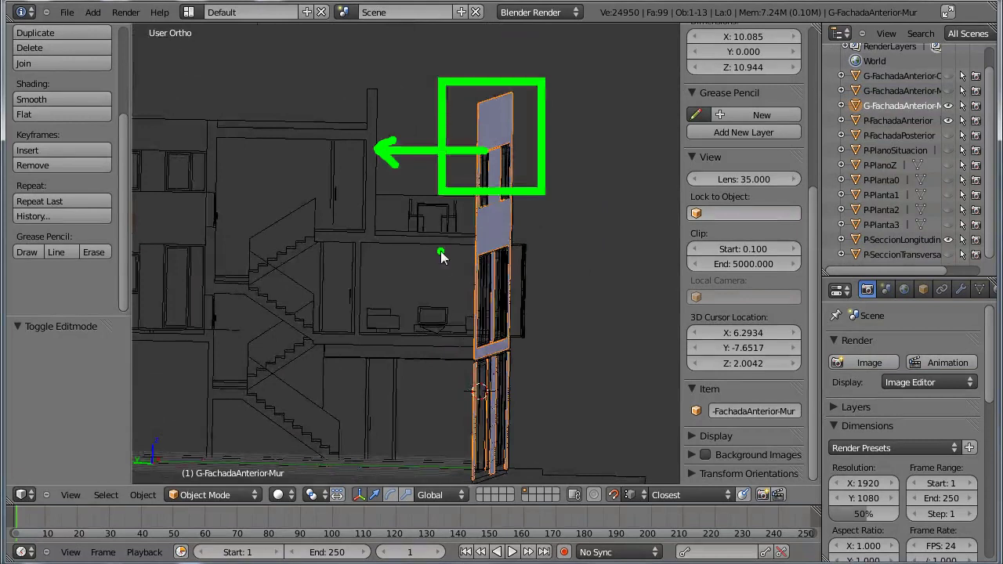
key("Escape")
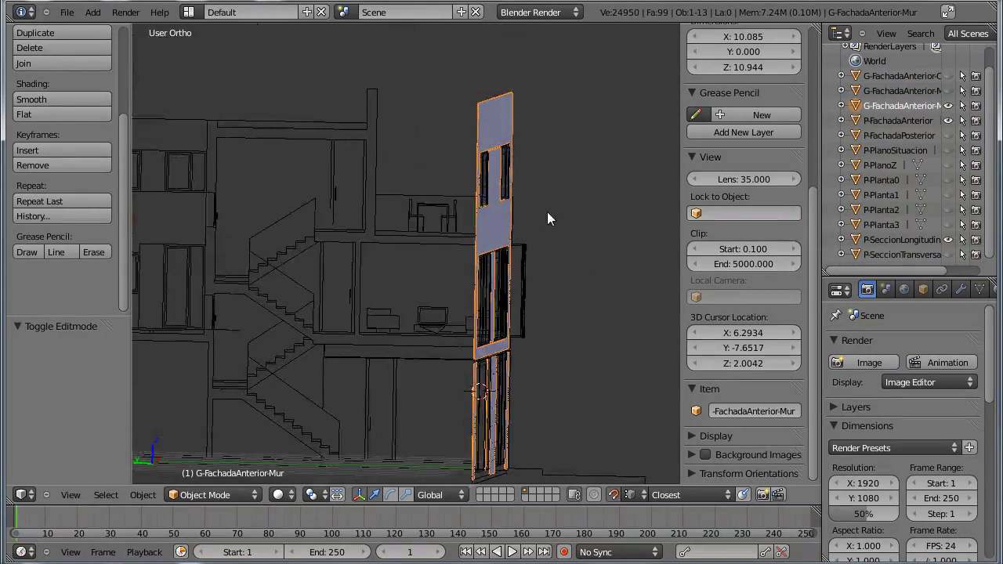
key("KP_3")
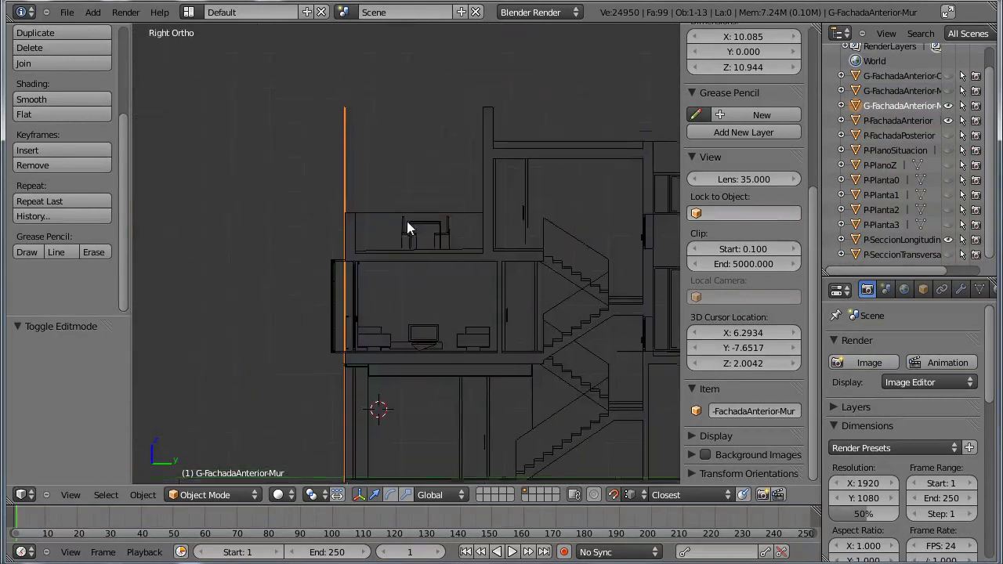
Zoom in, switch to Left Ortho, and put the facade wall into Edit Mode
scroll(407, 227, "up", 2)
scroll(402, 235, "up", 1)
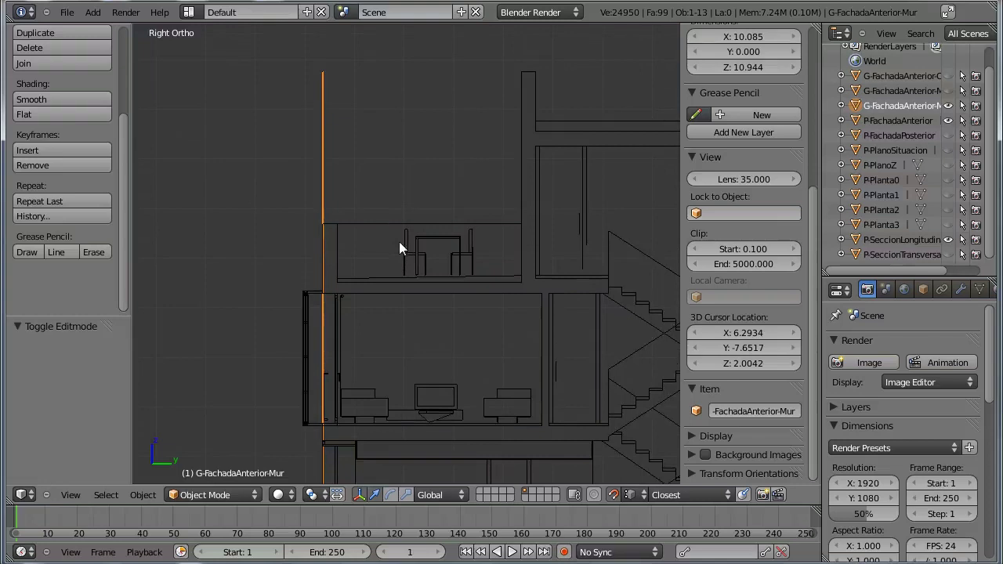
key("KP_1")
key("KP_3")
key("ctrl+KP_3")
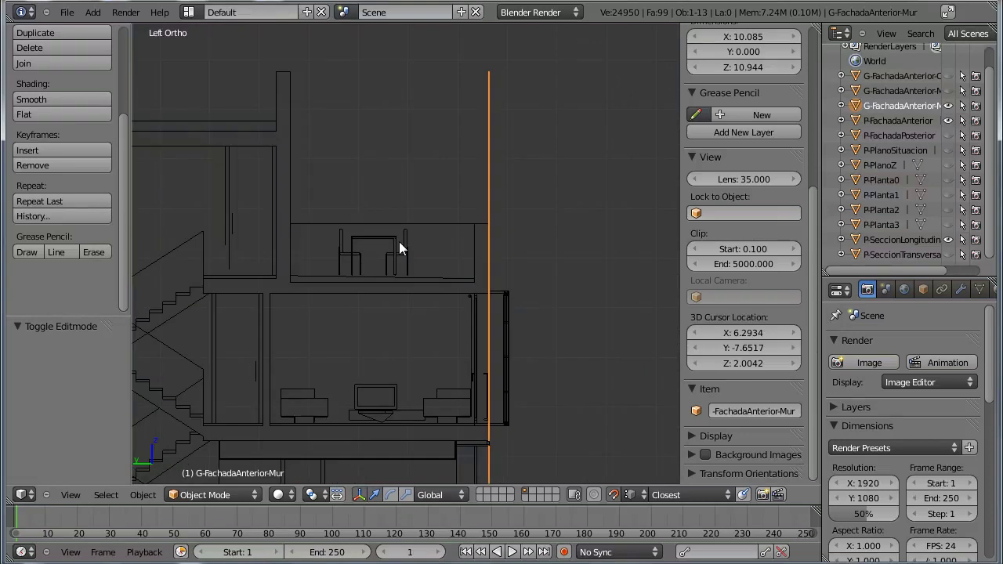
left_click(208, 495)
left_click(219, 478)
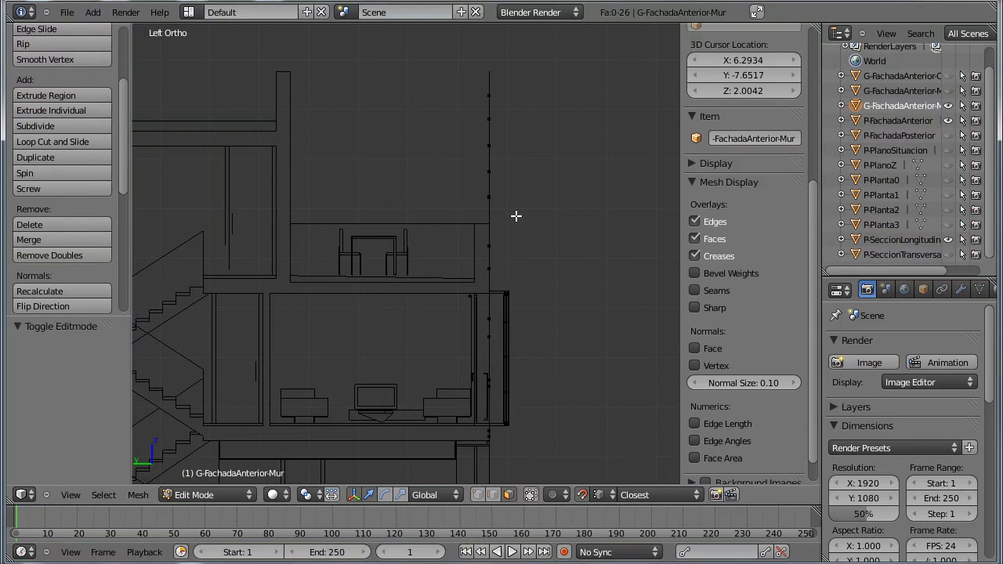
Box-select the facade's top storey faces and view them from the left side
key("b")
left_click_drag(495, 68, 448, 206)
mouse_move(452, 209)
middle_mouse_down()
mouse_move(503, 160)
mouse_move(482, 190)
mouse_move(452, 188)
mouse_move(353, 226)
mouse_move(452, 222)
middle_mouse_up()
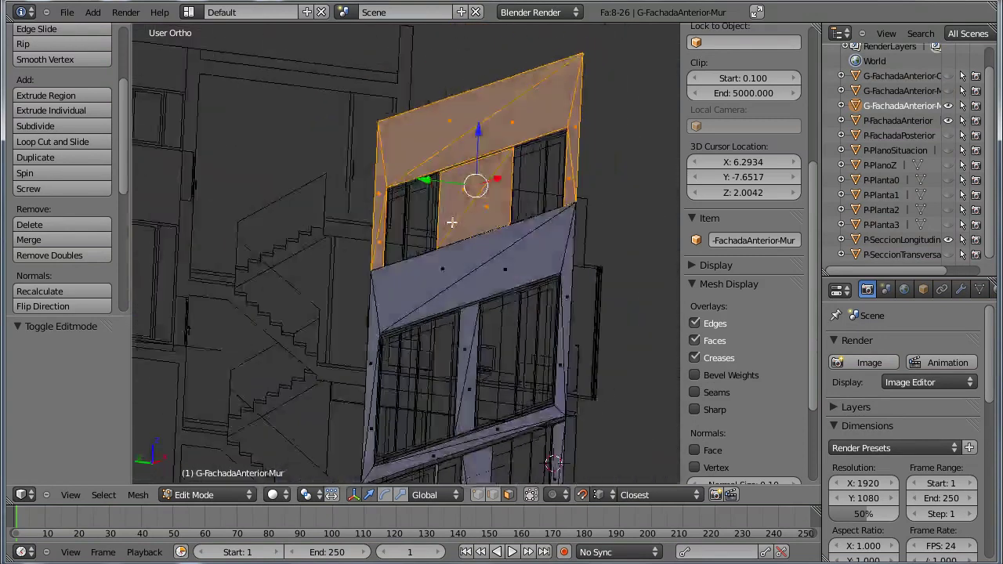
key("ctrl+KP_3")
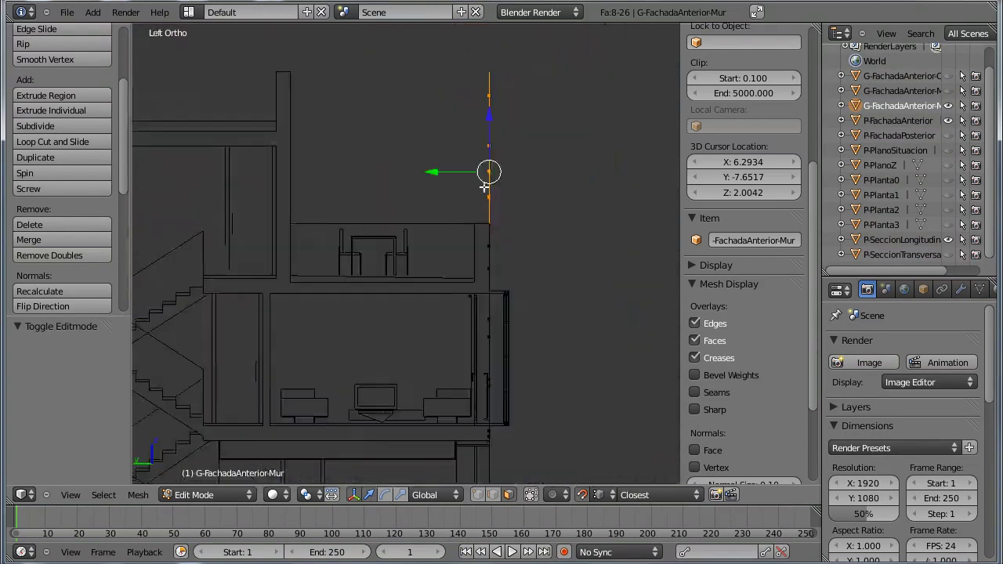
With snapping off, slide the top storey faces along Y, ending 2.551 from the start
left_click(582, 496)
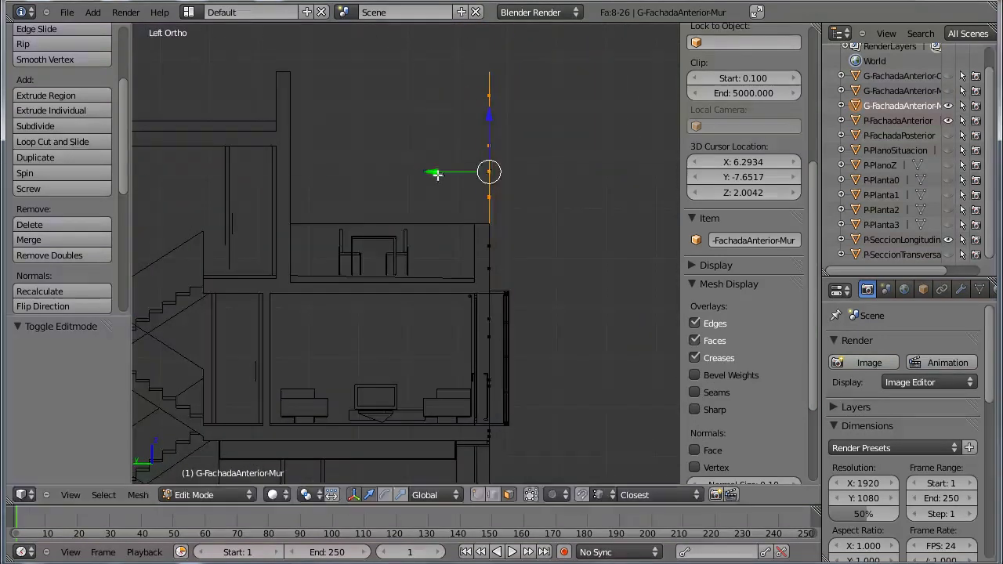
left_click_drag(437, 175, 304, 173)
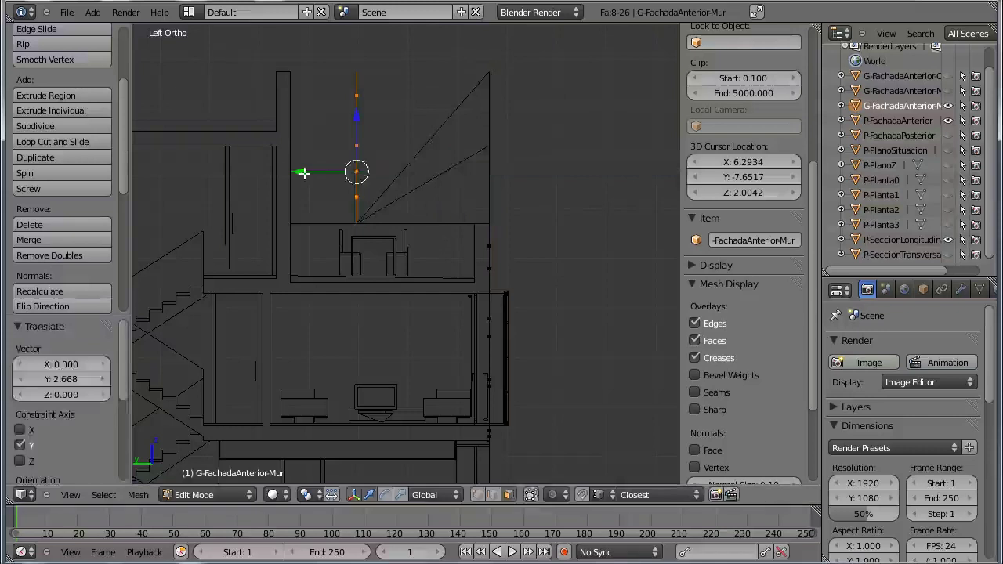
middle_click_drag(488, 167, 435, 182)
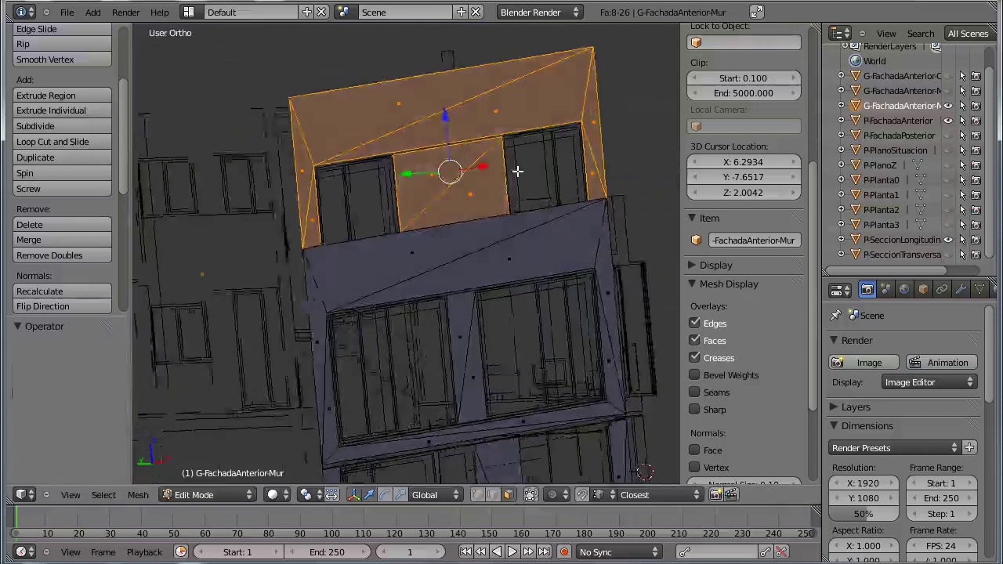
left_click_drag(435, 182, 323, 174)
mouse_move(364, 215)
middle_mouse_down()
mouse_move(426, 217)
mouse_move(413, 202)
middle_mouse_up()
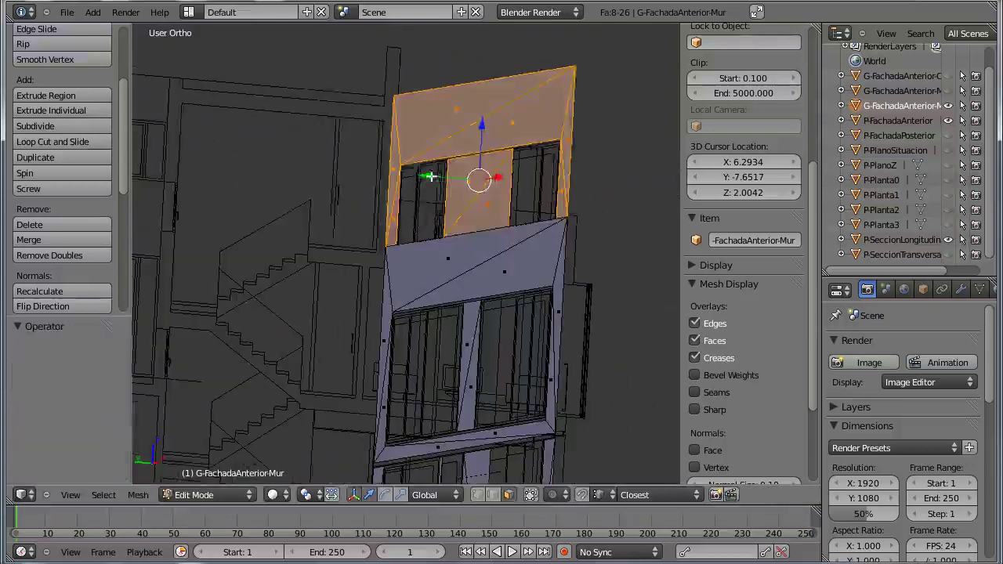
mouse_move(431, 177)
left_mouse_down()
mouse_move(166, 179)
mouse_move(580, 197)
mouse_move(307, 179)
mouse_move(388, 179)
left_mouse_up()
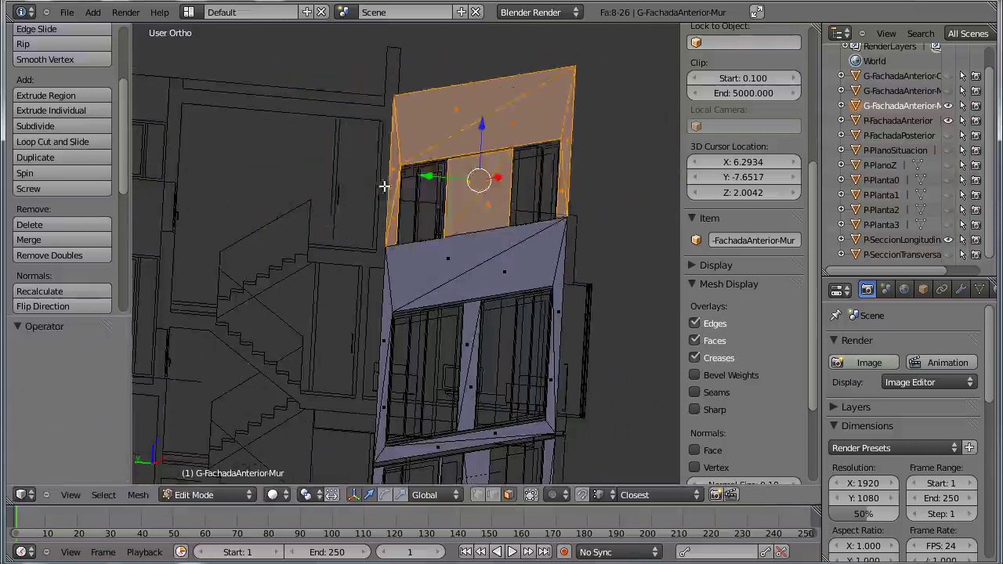
Select all wall vertices in Right Ortho and Remove Doubles, merging 2 vertices
key("KP_1")
key("KP_3")
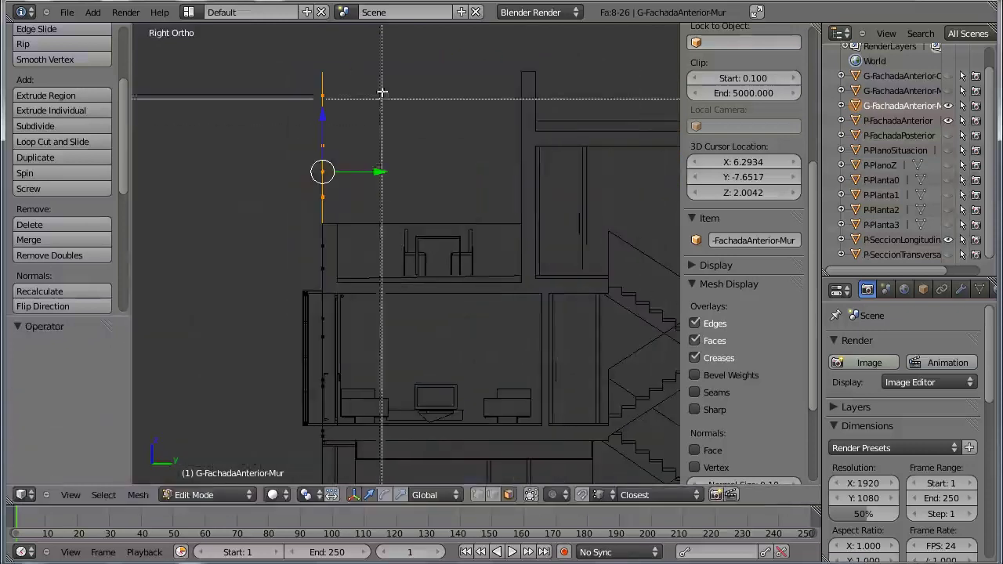
key("b")
left_click_drag(385, 60, 267, 210)
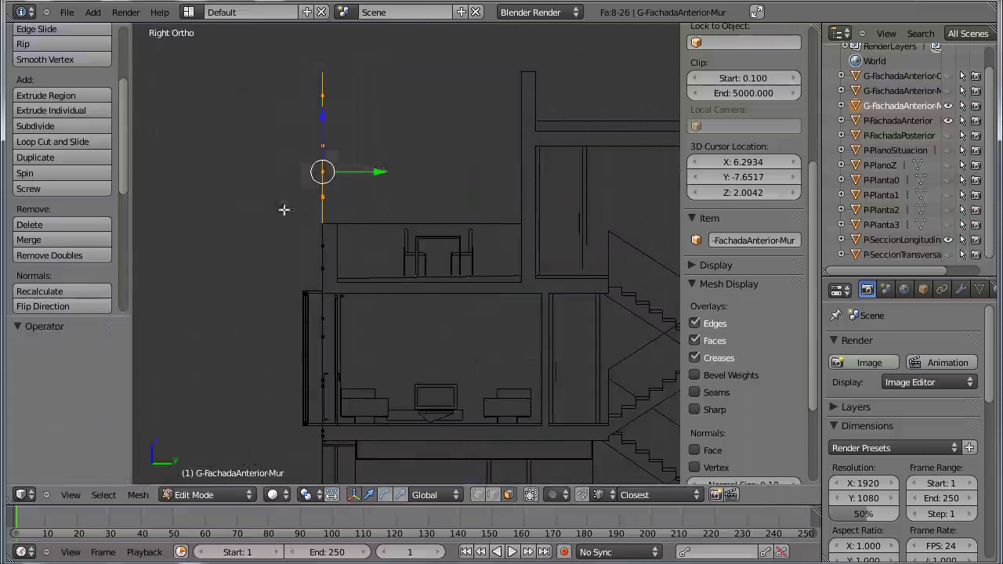
key("a")
left_click(87, 257)
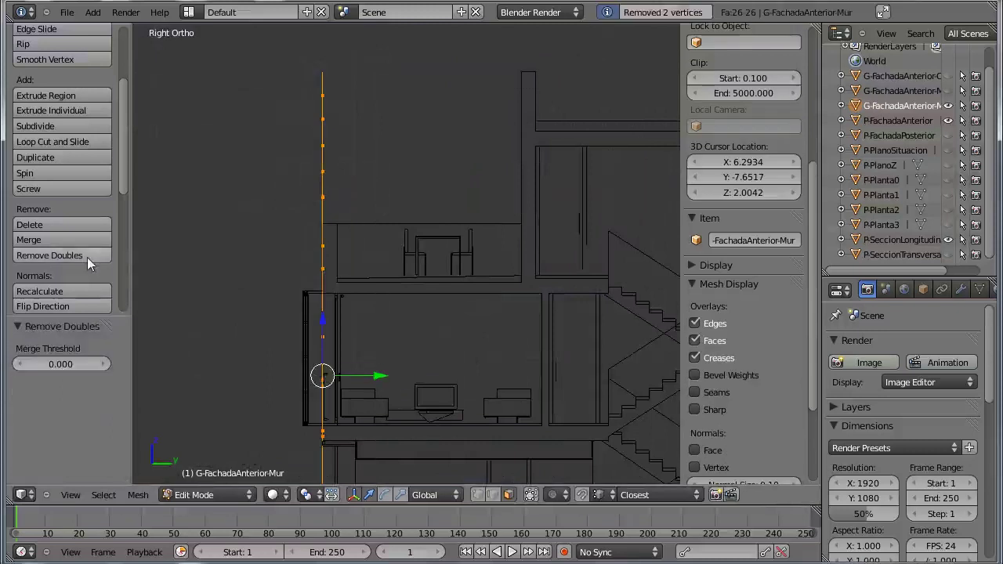
Box-select the upper part of the wall and start a Y-constrained move
key("a")
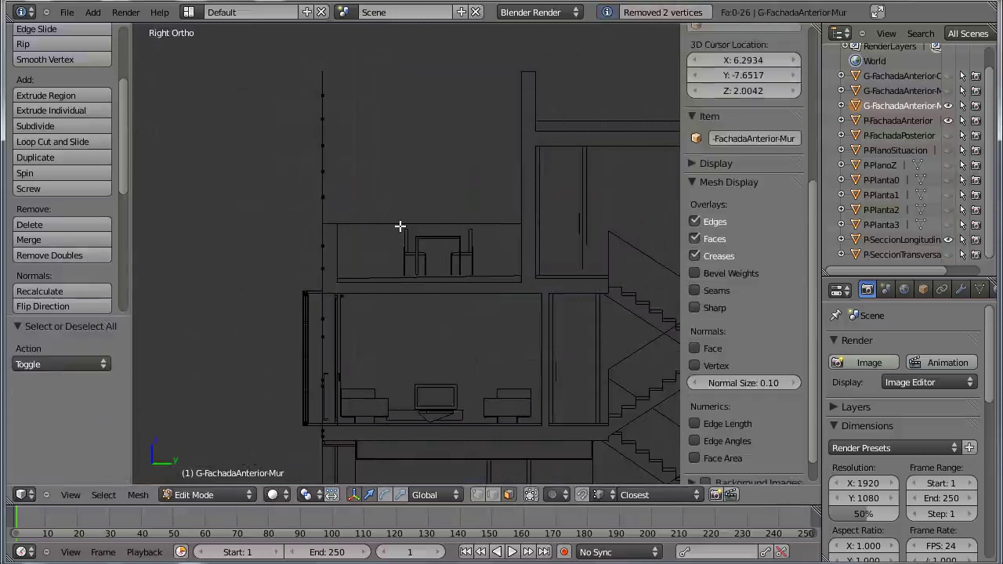
key("b")
left_click_drag(378, 59, 296, 185)
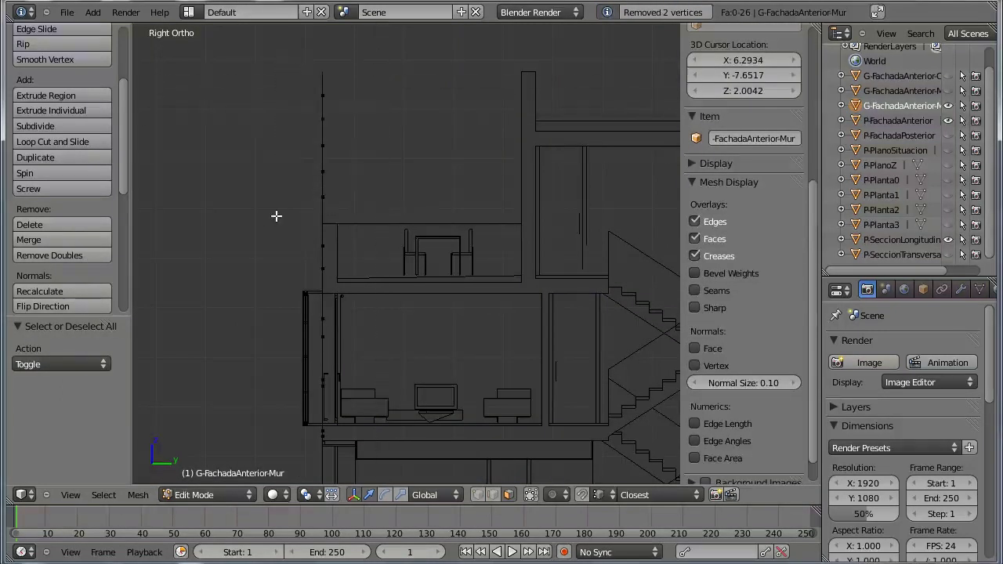
middle_click_drag(359, 188, 404, 198)
key("g")
key("y")
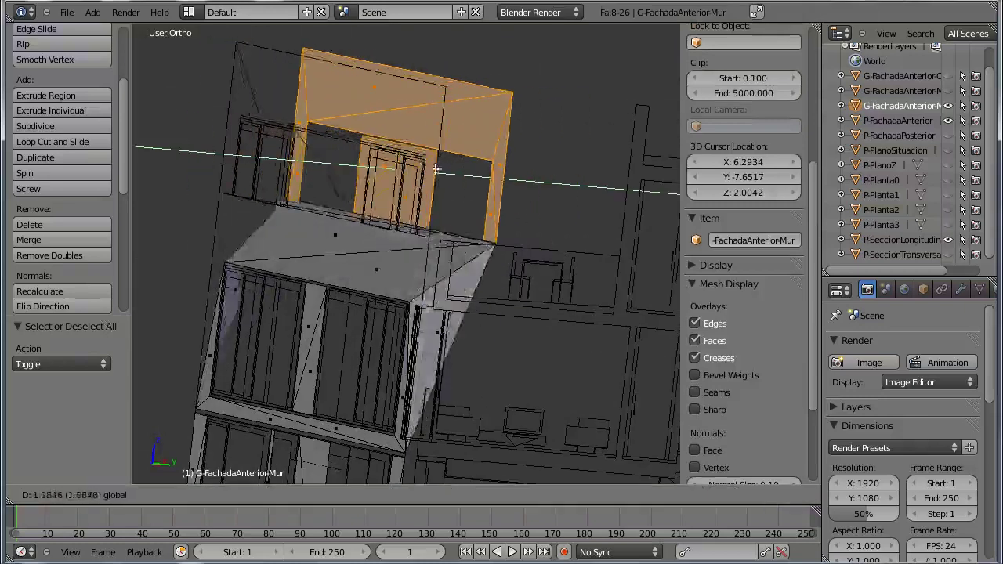
Place the moved top faces and clear the mesh selection
left_click(366, 167)
key("a")
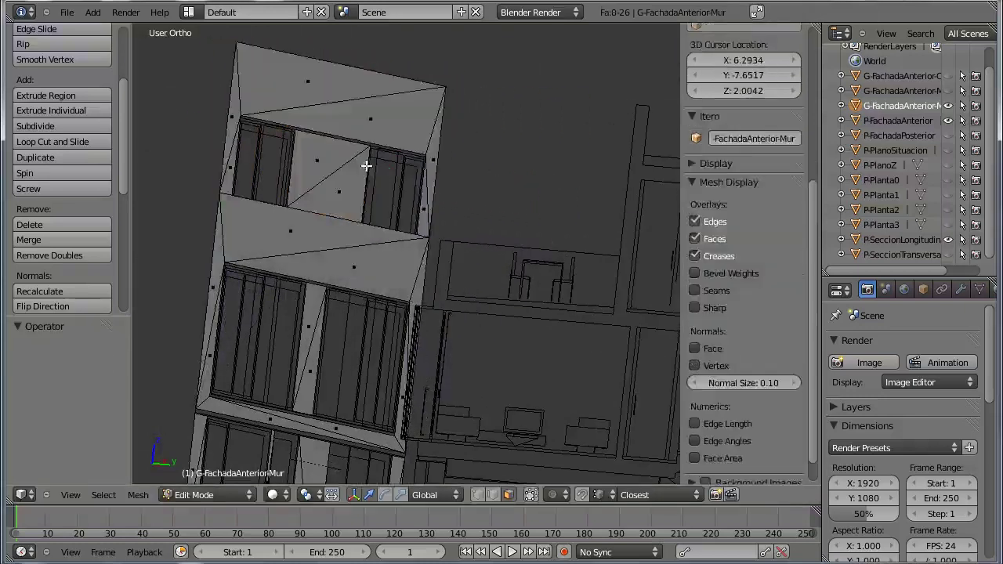
key("a")
mouse_move(404, 193)
middle_mouse_down()
mouse_move(388, 181)
mouse_move(350, 197)
middle_mouse_up()
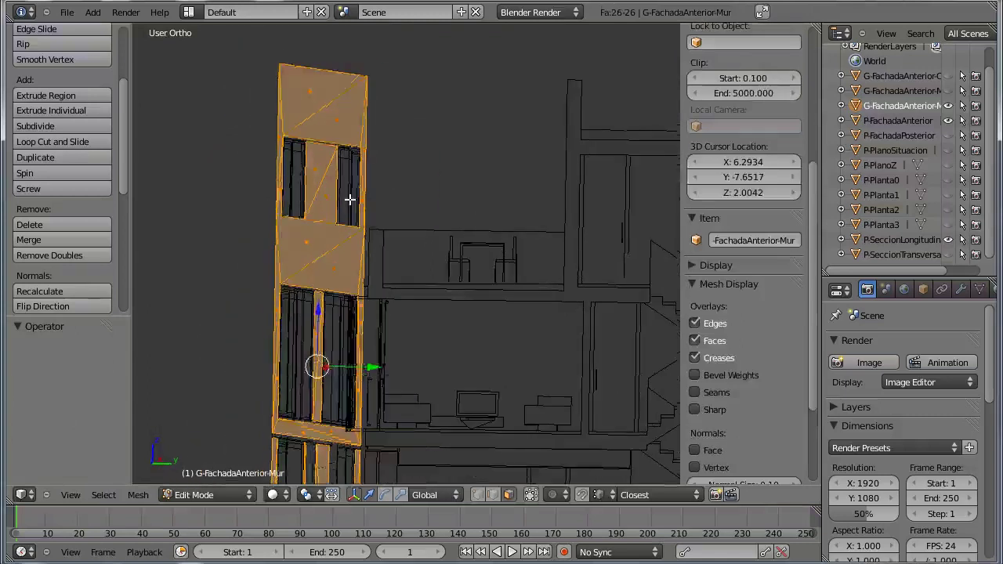
key("a")
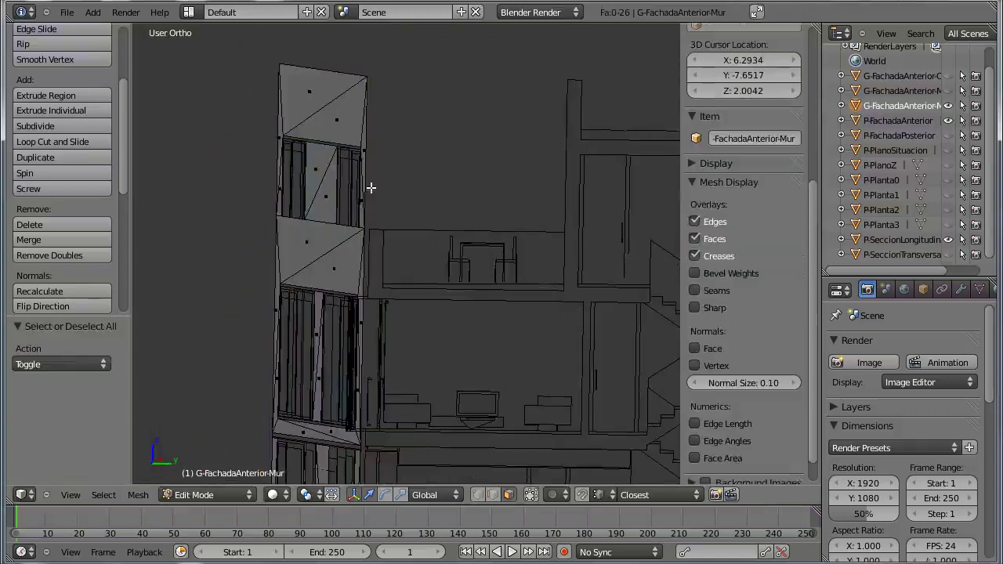
Box-select the upper facade faces, try a Y move, then undo it
key("b")
left_click_drag(406, 50, 242, 210)
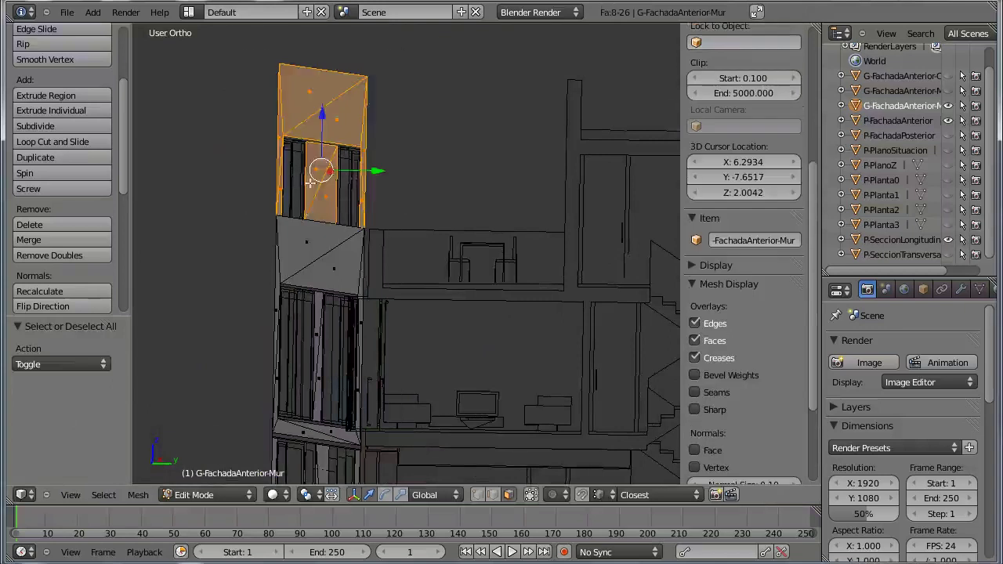
key("g")
key("y")
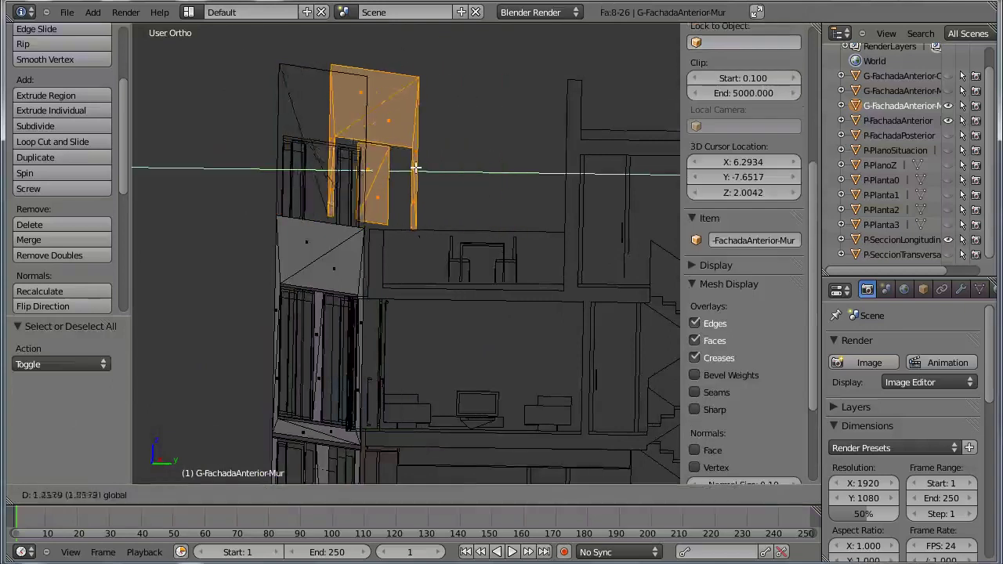
left_click(423, 170)
key("ctrl+z")
Switch the mesh selection to Vertex select mode
middle_click_drag(433, 175, 421, 199)
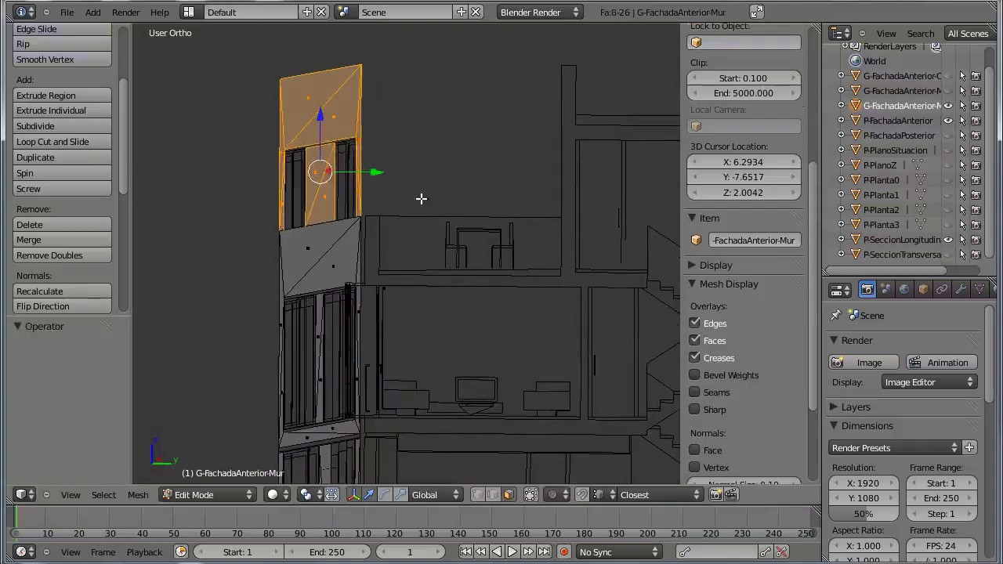
key("ctrl+Tab")
left_click(413, 167)
Box-select the facade's top faces and move them along Y
key("b")
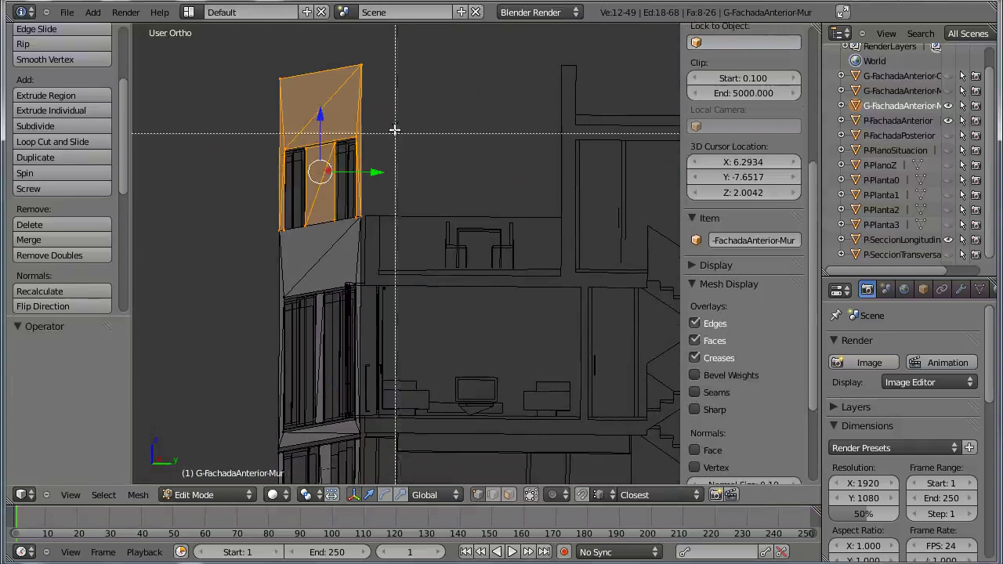
left_click_drag(395, 47, 248, 209)
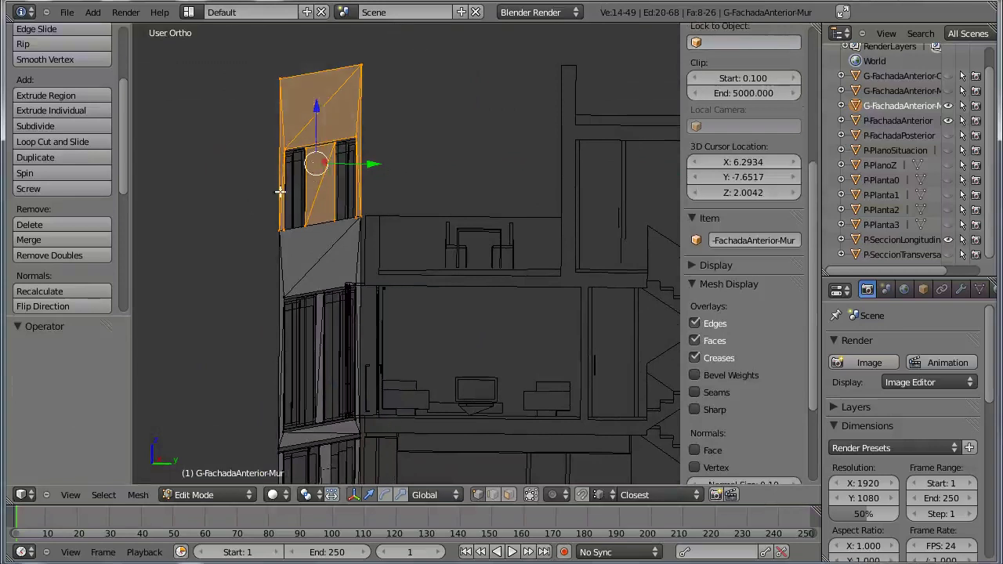
scroll(280, 191, "up", 6)
scroll(279, 191, "down", 1)
key("g")
key("y")
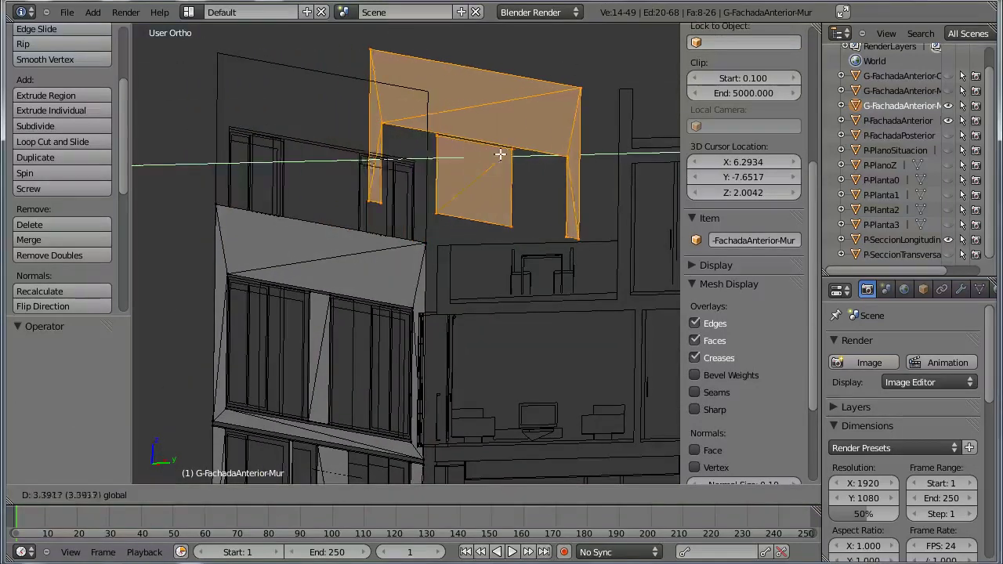
left_click(489, 156)
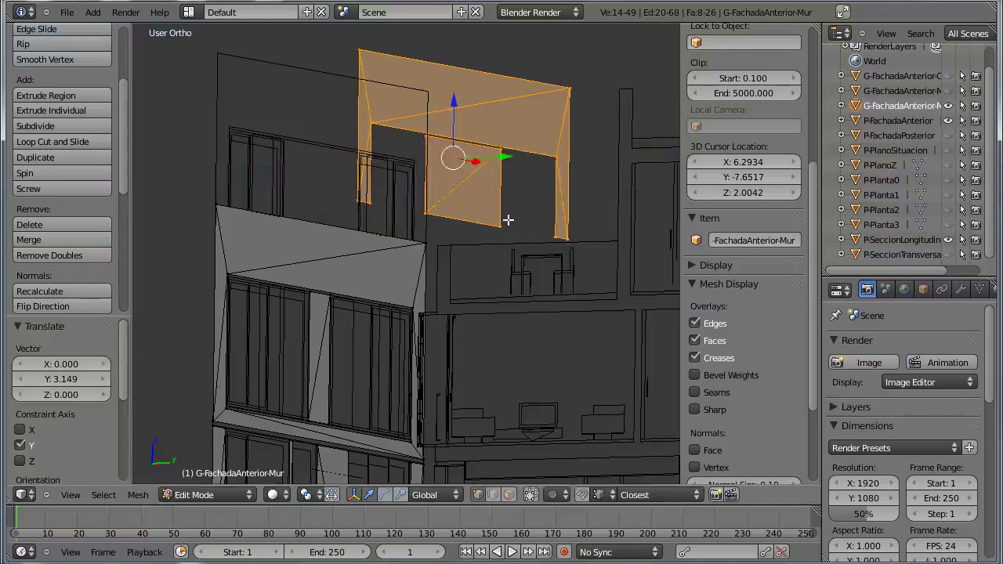
In Left Ortho, zoom in and move the selected edge along Y
key("ctrl+KP_3")
scroll(415, 225, "up", 2)
scroll(470, 225, "up", 2)
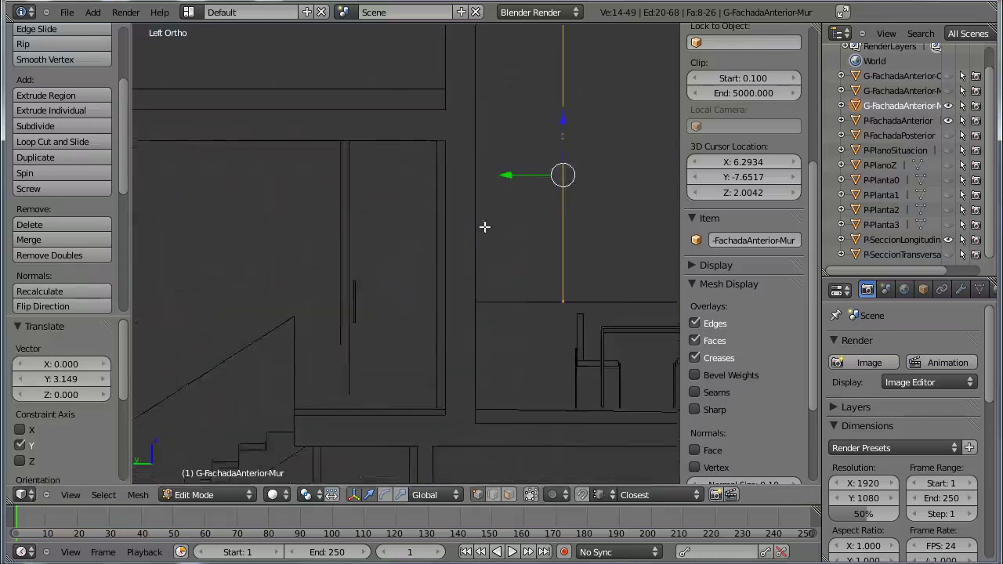
scroll(462, 224, "up", 1)
key("g")
key("y")
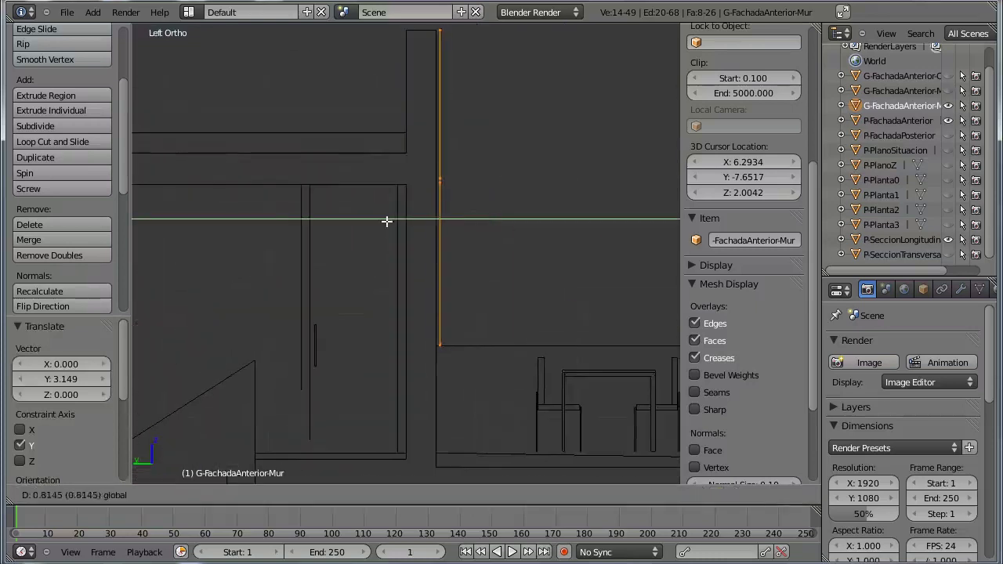
left_click(384, 219)
Zoom in closer and nudge the edge 0.001 onto the section's wall corner
scroll(433, 293, "up", 5, "shift")
scroll(560, 149, "up", 3)
scroll(418, 255, "up", 3)
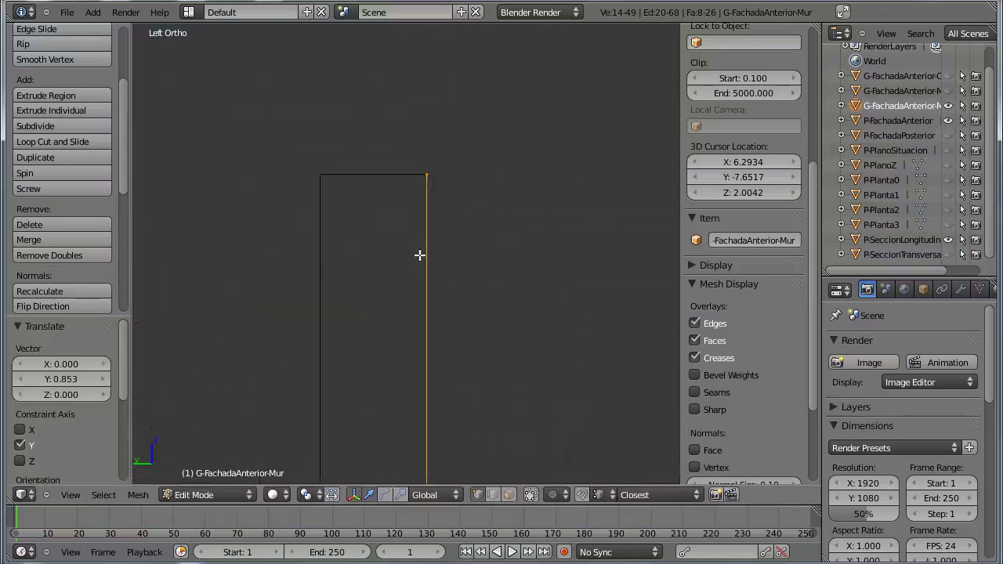
scroll(468, 210, "up", 3)
scroll(468, 210, "up", 3)
scroll(449, 282, "up", 2)
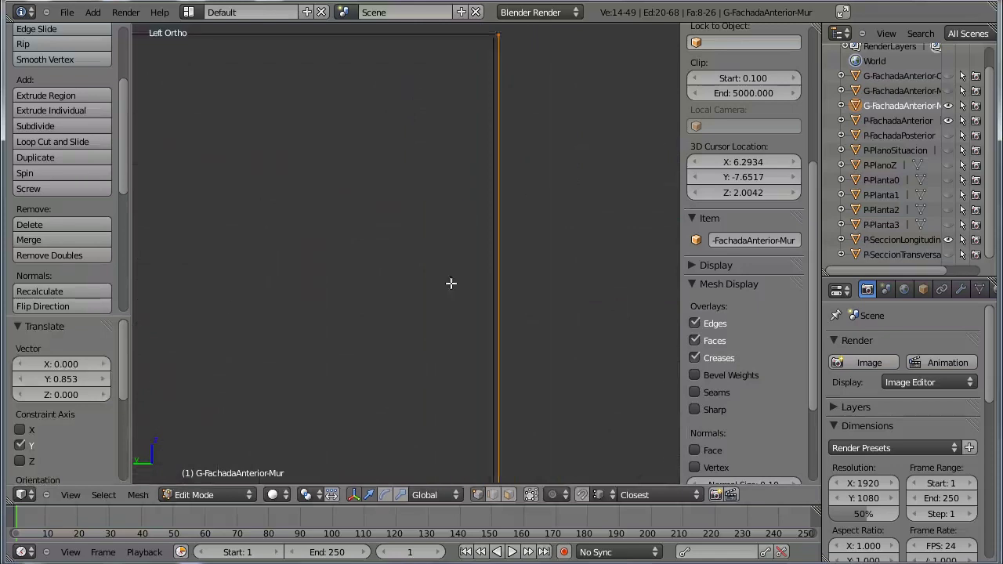
scroll(475, 273, "up", 3, "shift")
key("g")
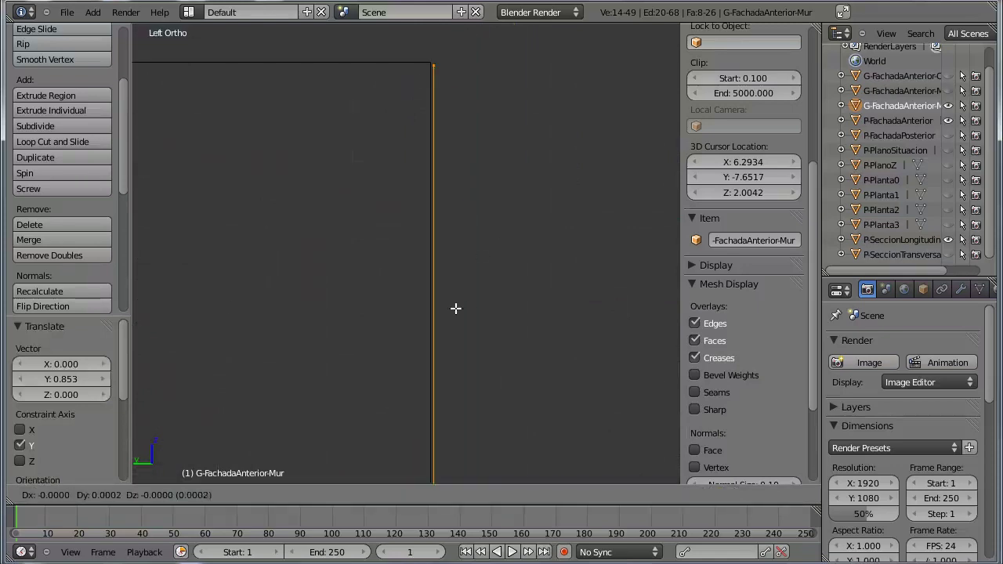
key("x")
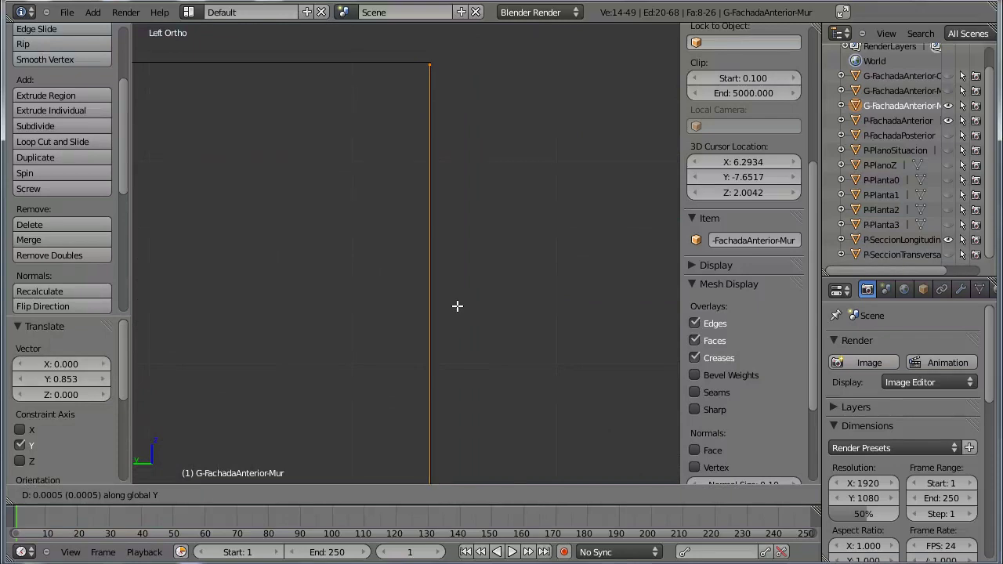
left_click(459, 305)
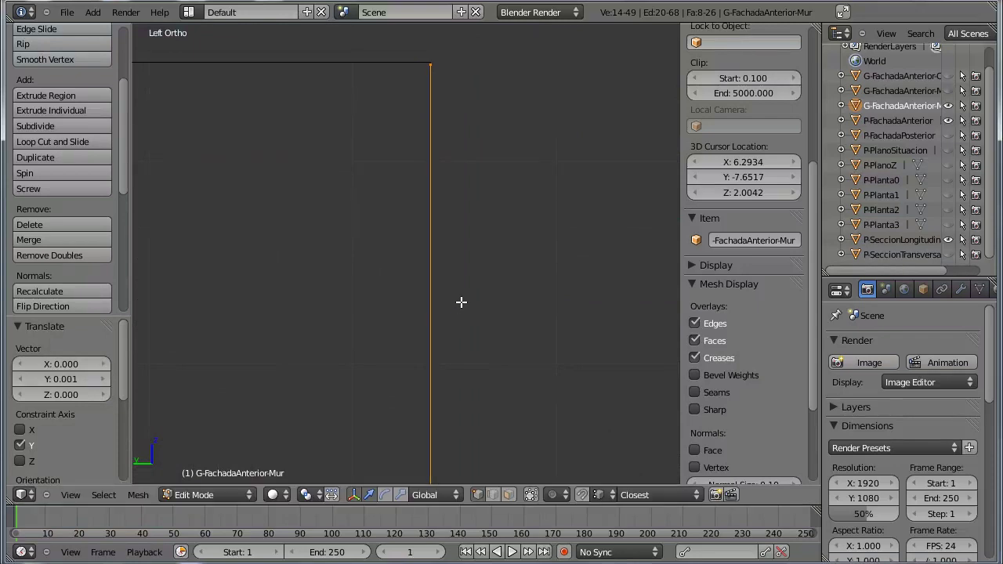
scroll(460, 305, "down", 2)
scroll(476, 304, "down", 2)
scroll(480, 304, "down", 2)
scroll(508, 363, "down", 2)
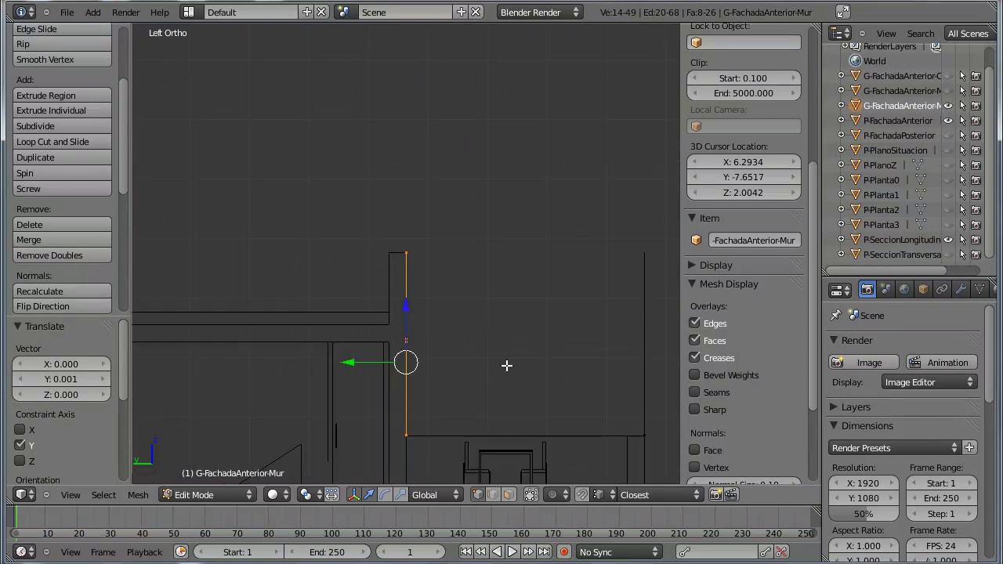
mouse_move(508, 363)
middle_mouse_down()
mouse_move(528, 275)
mouse_move(521, 290)
mouse_move(412, 253)
mouse_move(517, 275)
mouse_move(410, 278)
mouse_move(444, 267)
middle_mouse_up()
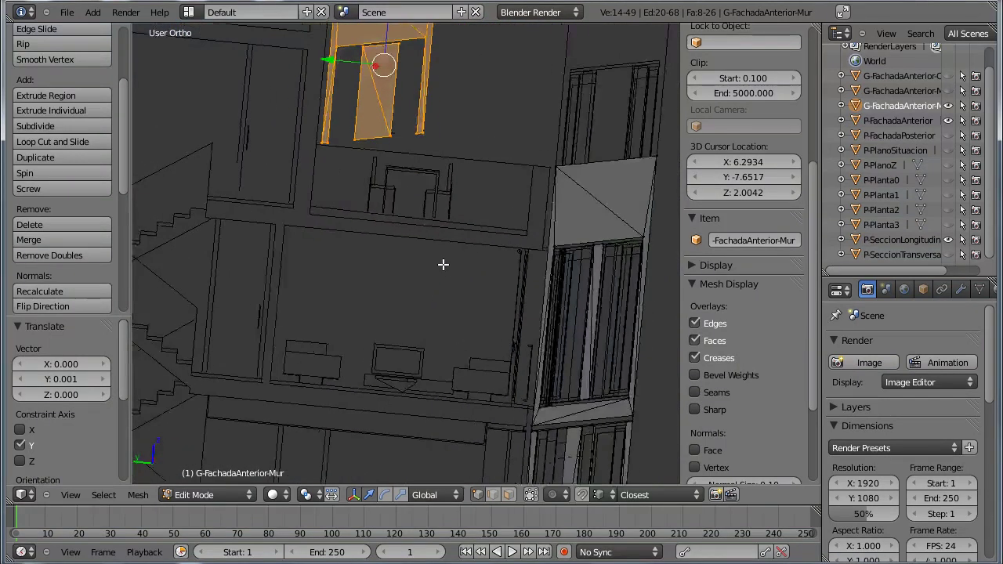
Switch to Right Ortho and pan the side view to the facade's edge
key("KP_1")
key("KP_3")
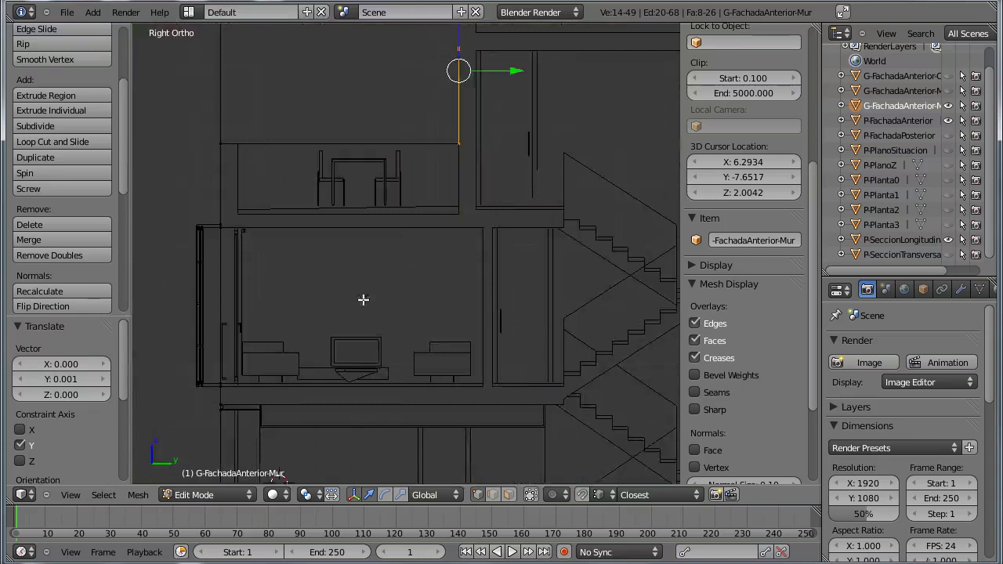
middle_click_drag(259, 301, 367, 301, "shift")
middle_click_drag(326, 249, 358, 257, "shift")
scroll(358, 258, "up", 2)
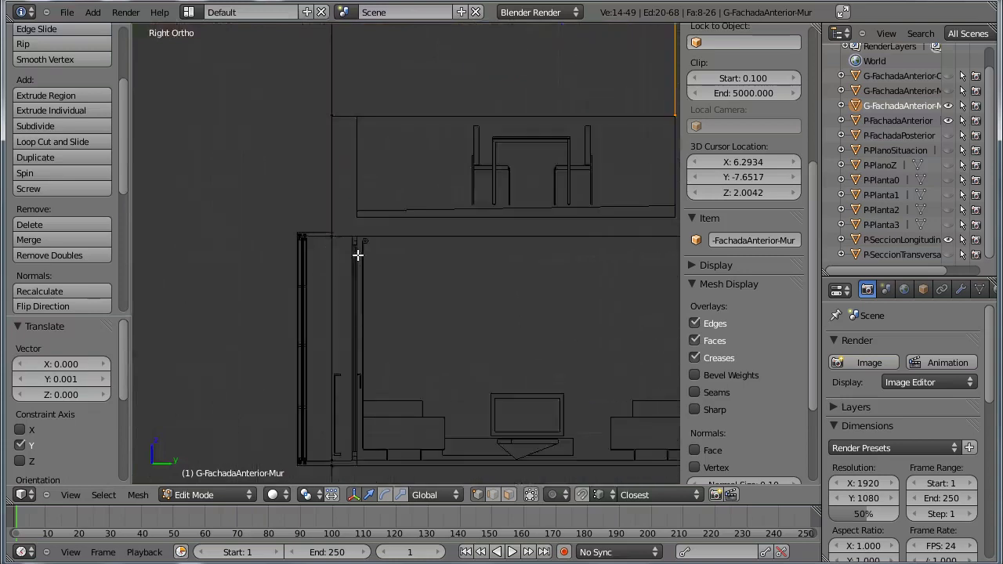
key("a")
scroll(324, 344, "down", 2, "shift")
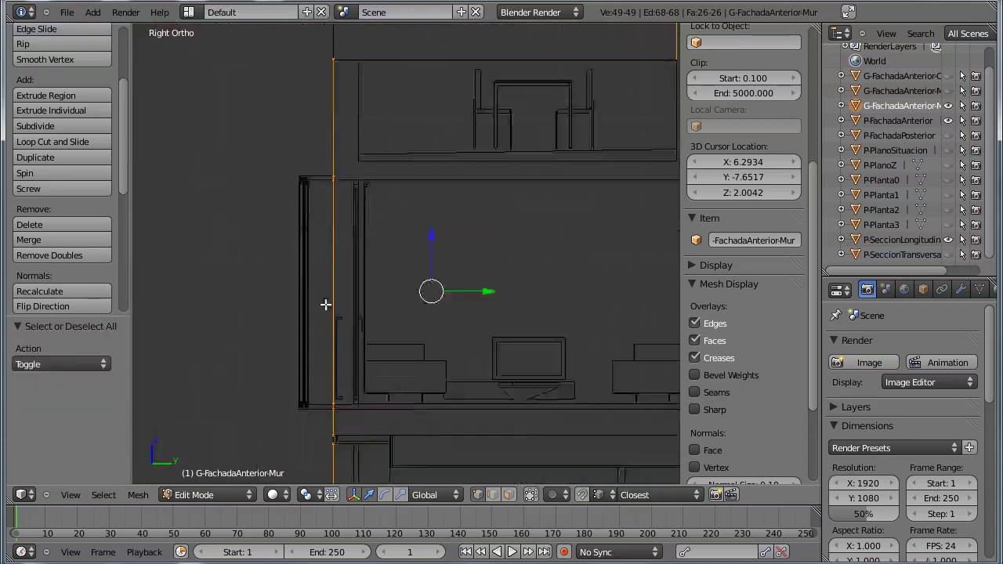
scroll(325, 258, "down", 3, "shift")
middle_click_drag(342, 372, 345, 169, "shift")
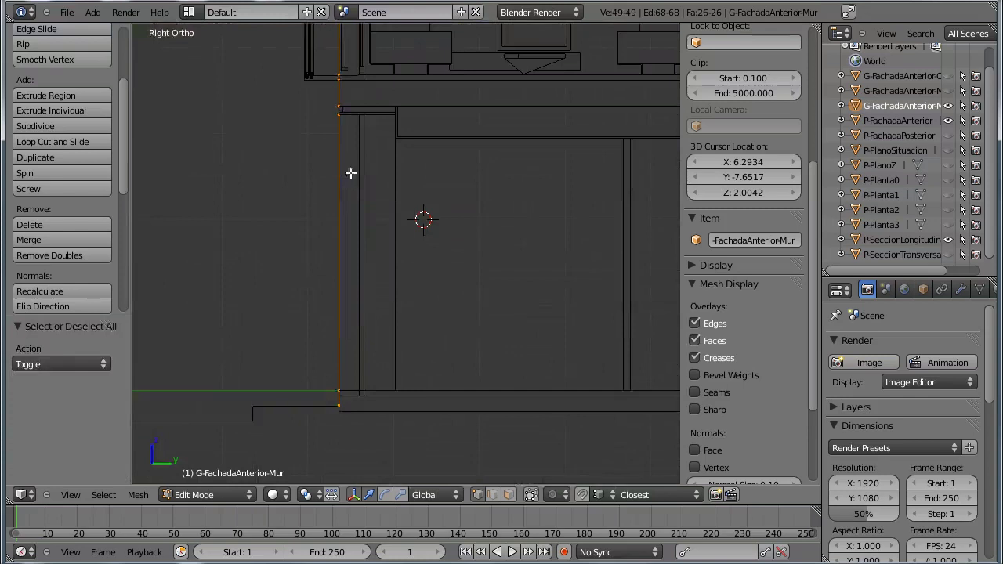
Box-select the vertical edge on the left wall line and zoom in on it
key("a")
key("b")
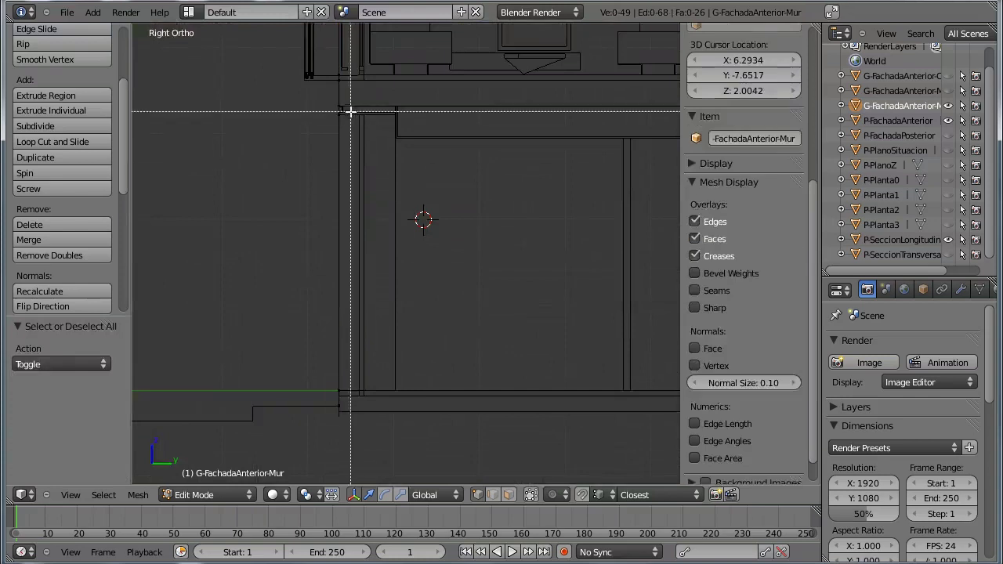
left_click_drag(349, 111, 295, 454)
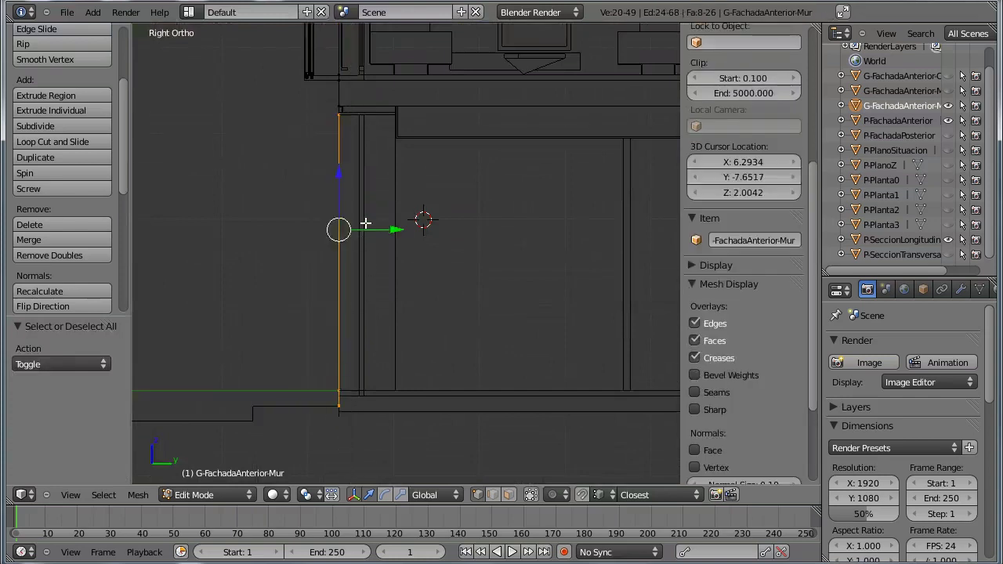
scroll(365, 223, "up", 3)
middle_click_drag(366, 223, 370, 325, "shift")
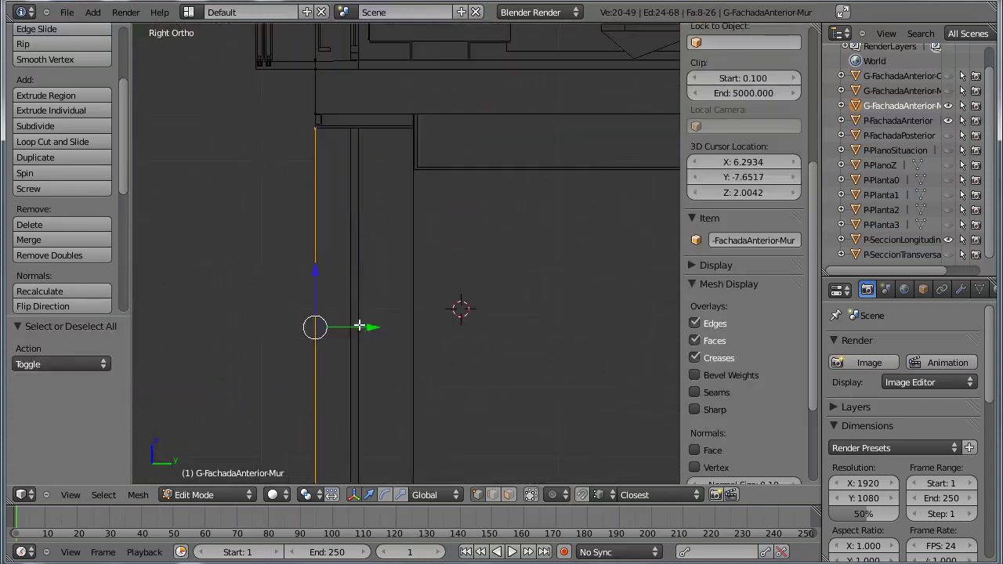
left_click_drag(359, 325, 392, 326)
scroll(375, 272, "up", 2)
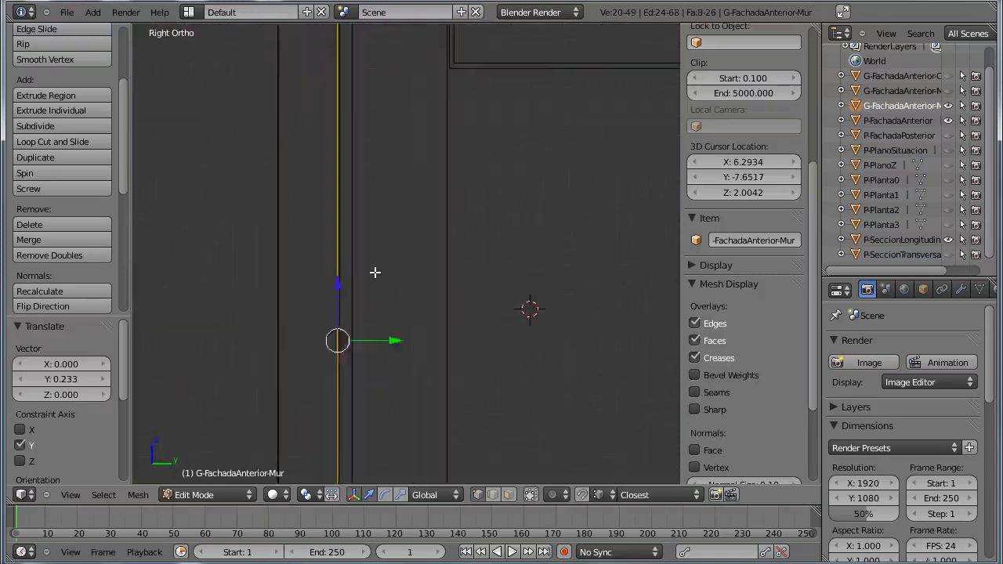
mouse_move(374, 272)
middle_mouse_down("shift")
mouse_move(399, 277)
mouse_move(358, 311)
mouse_move(278, 303)
middle_mouse_up("shift")
scroll(440, 277, "up", 4)
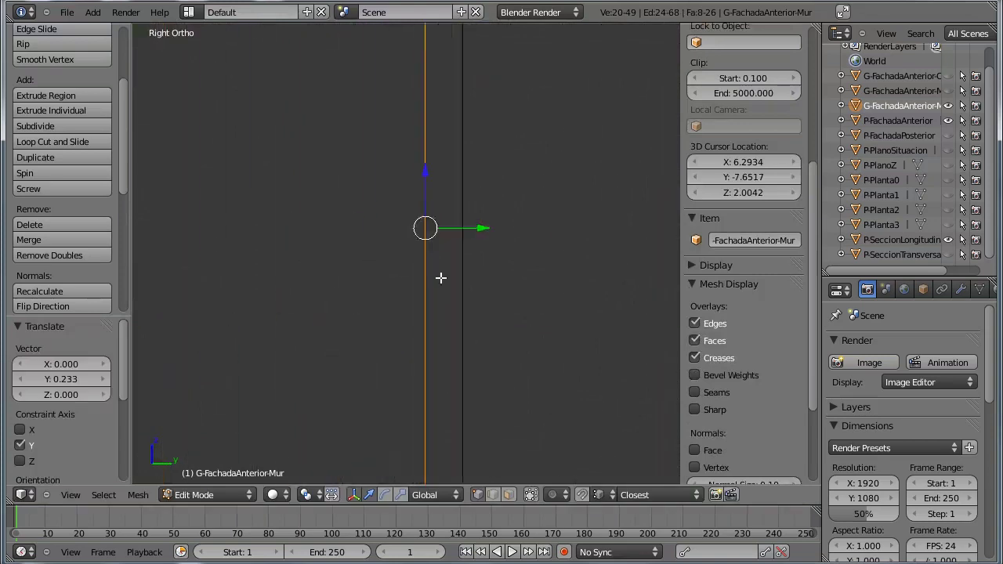
mouse_move(440, 278)
middle_mouse_down("shift")
mouse_move(491, 224)
mouse_move(434, 239)
mouse_move(412, 264)
middle_mouse_up("shift")
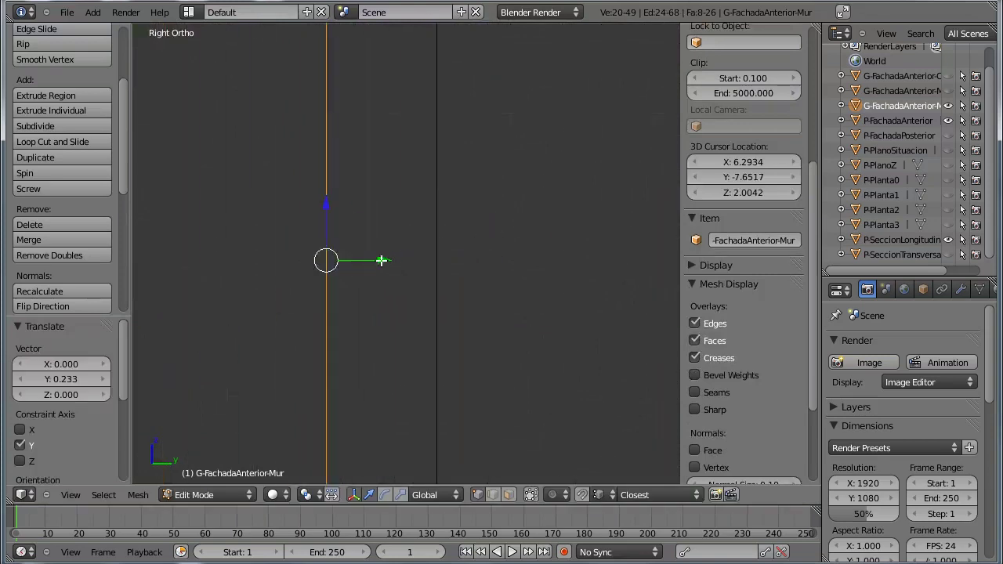
Move the edge 0.008 along Y so it sits flush on the drawing's wall line
key("g")
key("y")
left_click(458, 275)
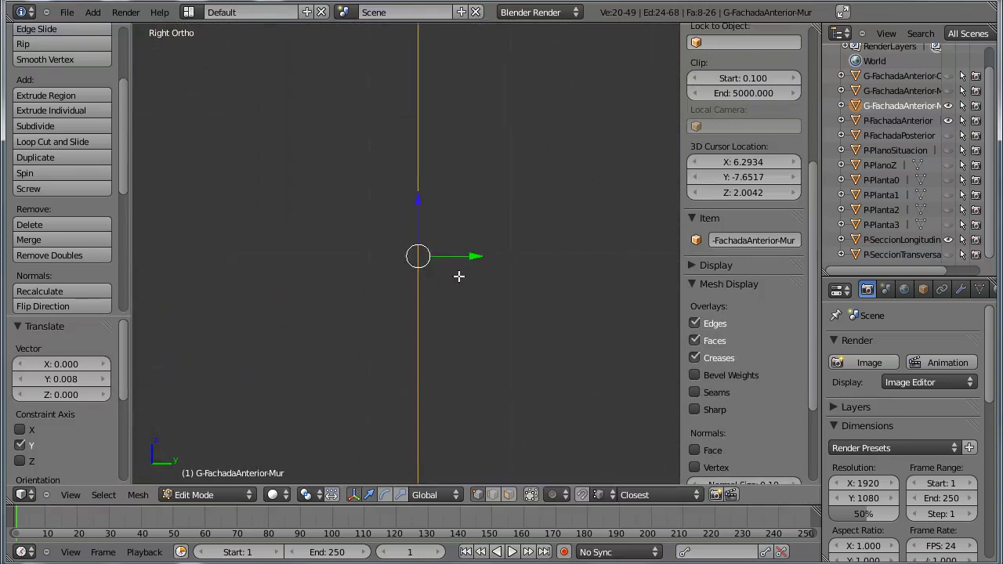
mouse_move(459, 276)
middle_mouse_down()
mouse_move(413, 277)
mouse_move(472, 240)
mouse_move(439, 274)
mouse_move(478, 311)
mouse_move(358, 261)
mouse_move(446, 233)
mouse_move(412, 272)
middle_mouse_up()
Orbit and zoom around the building to review the aligned facade wall mesh
scroll(415, 243, "down", 2)
mouse_move(365, 119)
left_mouse_down()
mouse_move(404, 161)
mouse_move(394, 130)
left_mouse_up()
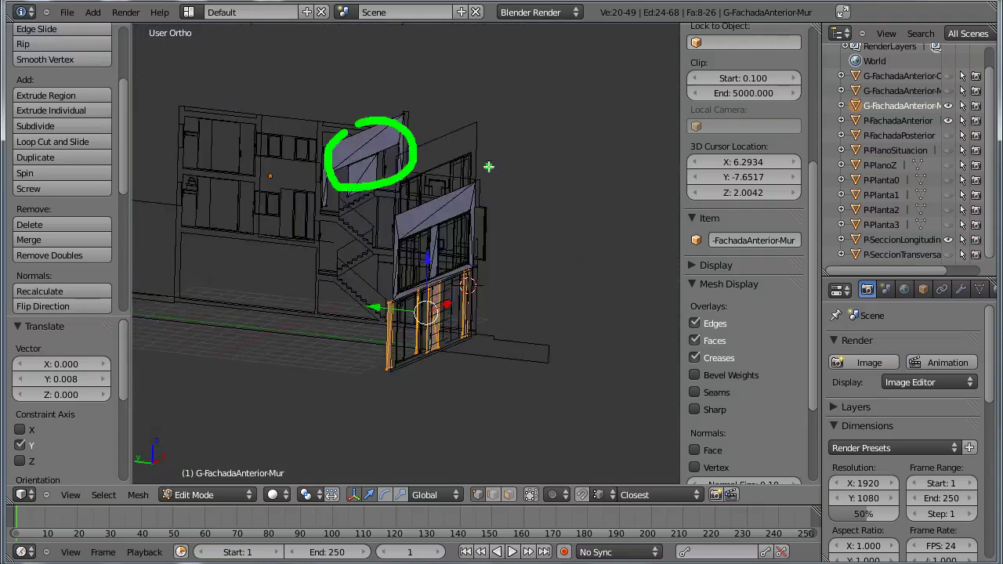
left_click_drag(488, 164, 380, 169)
mouse_move(408, 231)
left_mouse_down()
mouse_move(470, 205)
mouse_move(450, 212)
left_mouse_up()
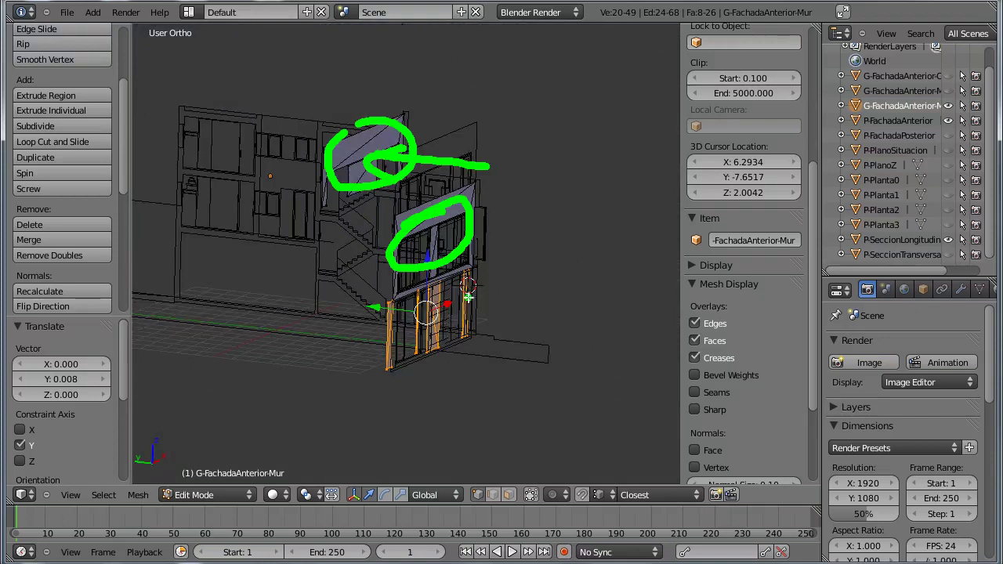
mouse_move(468, 297)
left_mouse_down()
mouse_move(492, 308)
mouse_move(424, 307)
left_mouse_up()
mouse_move(567, 349)
left_mouse_down()
mouse_move(474, 330)
mouse_move(501, 360)
left_mouse_up()
mouse_move(365, 201)
middle_mouse_down()
mouse_move(466, 219)
mouse_move(453, 278)
middle_mouse_up()
scroll(453, 278, "up", 1)
scroll(581, 292, "up", 1, "shift")
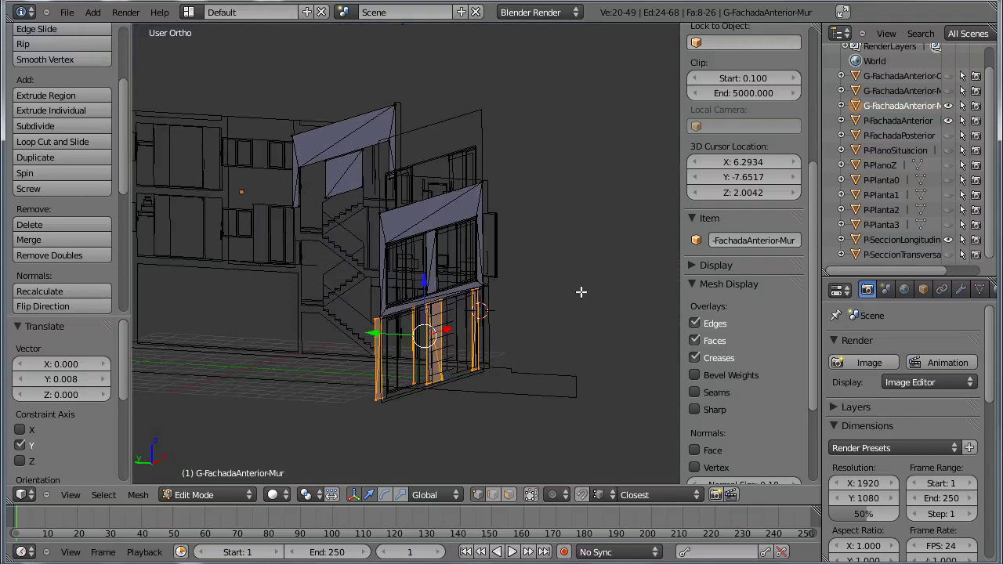
Return to Object Mode and hide the G-FachadaAnterior-Mur wall
left_click(206, 495)
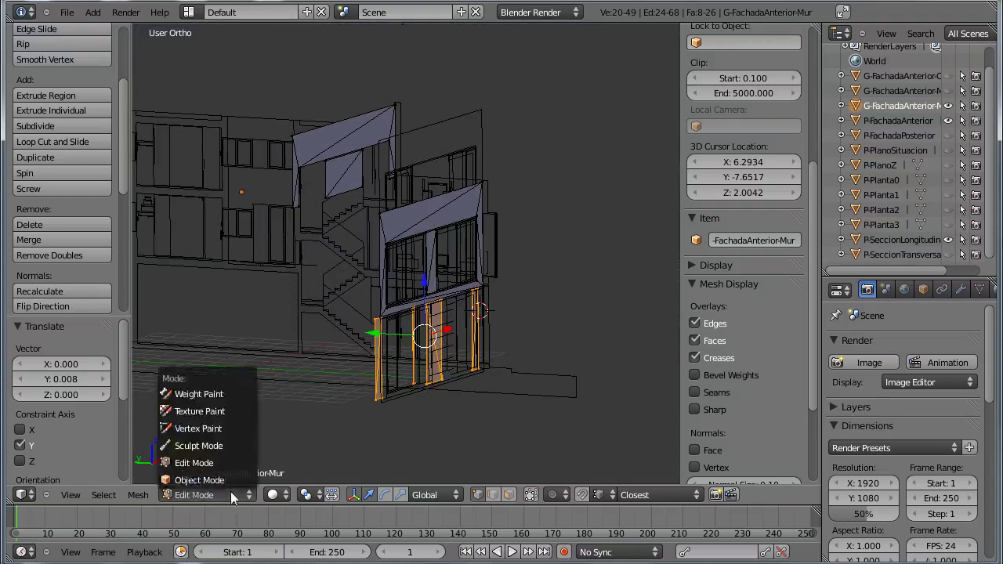
left_click(229, 482)
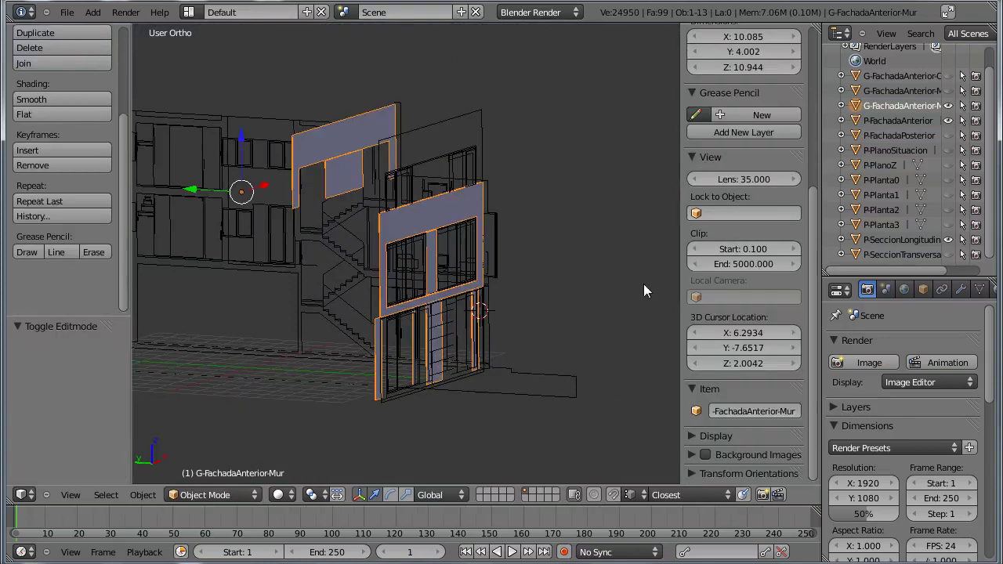
left_click(947, 105)
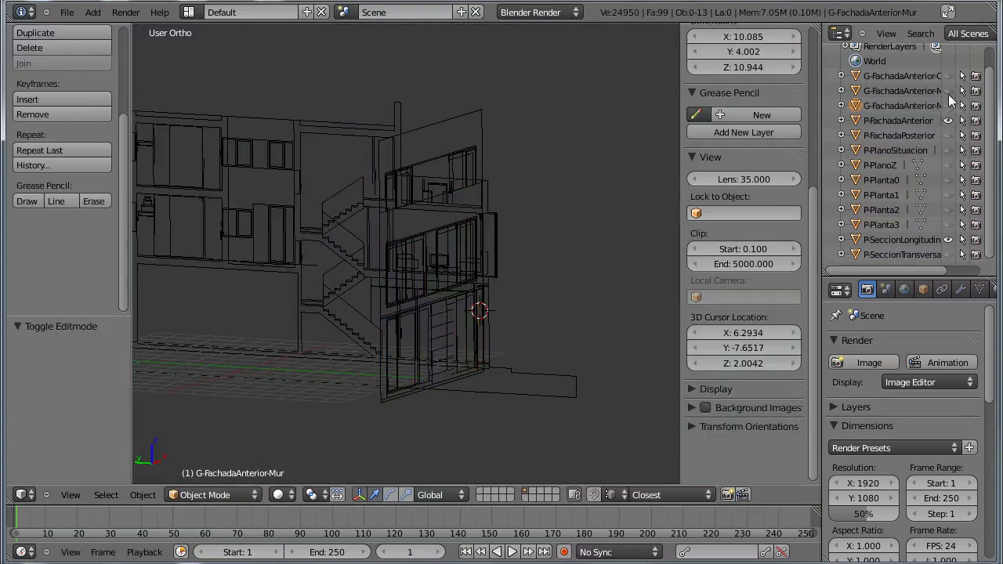
Select the G-FachadaAnterior-Mar window frames, enter Edit Mode, and view from the right
mouse_move(475, 303)
middle_mouse_down()
mouse_move(541, 269)
mouse_move(537, 322)
middle_mouse_up()
scroll(477, 263, "up", 2)
scroll(486, 263, "up", 2)
scroll(509, 272, "up", 2)
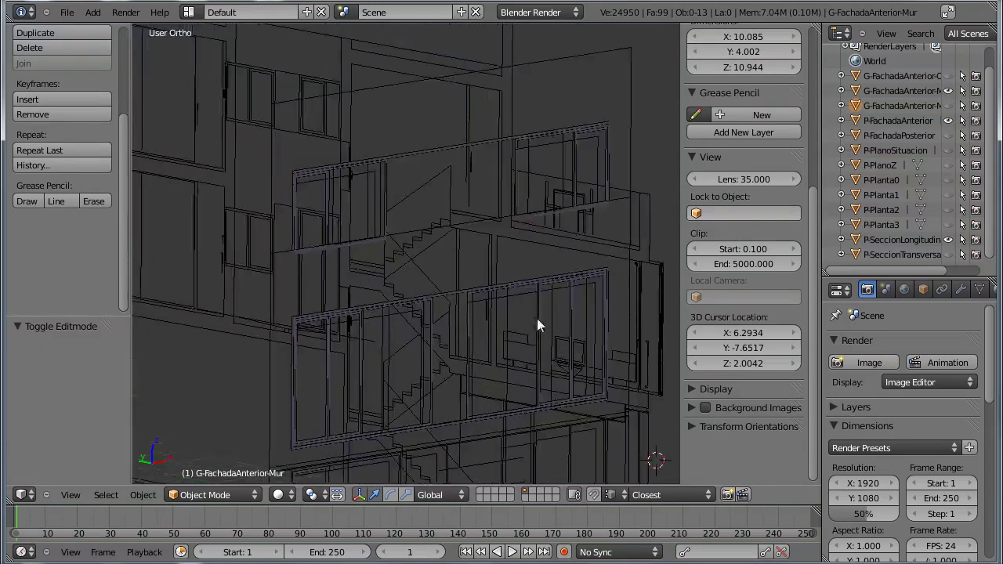
middle_click_drag(495, 269, 534, 216)
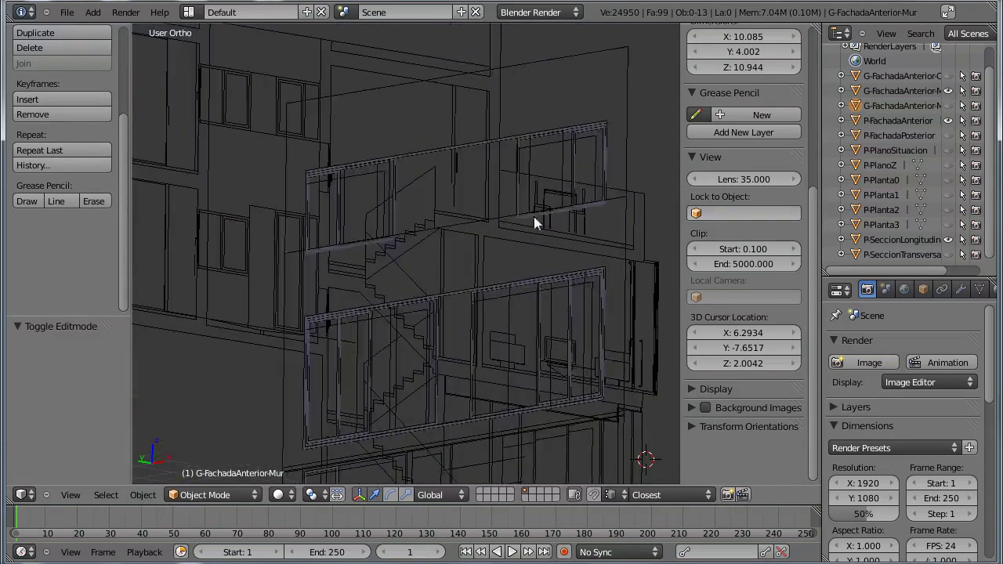
right_click(515, 164)
right_click(518, 162)
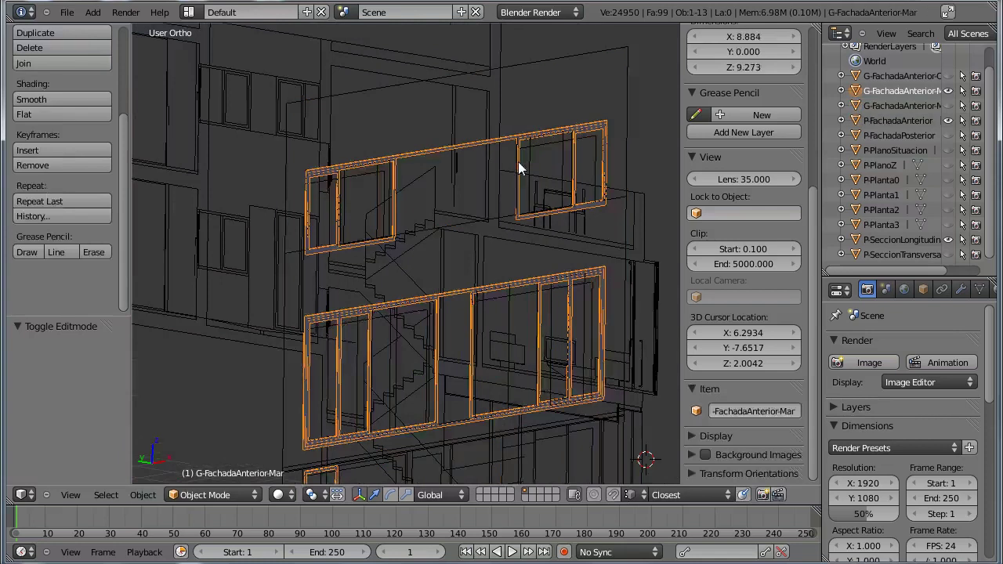
key("Tab")
key("KP_3")
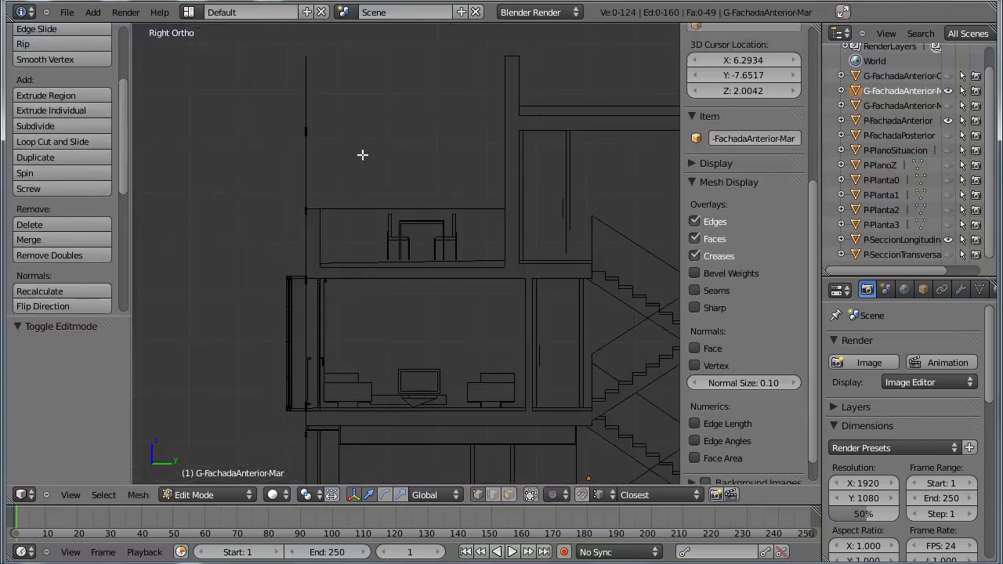
Box-select the upper-storey window-frame edge and move it 4.135 along Y
key("b")
left_click_drag(348, 91, 237, 243)
key("g")
key("y")
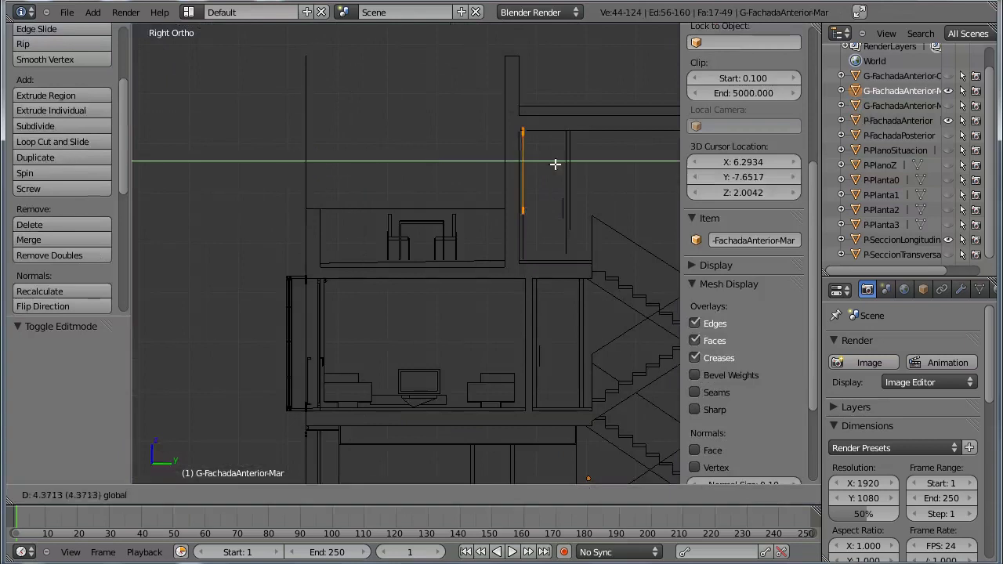
left_click(544, 161)
Zoom out, show the P-Planta2 floor plan and switch to Top view
mouse_move(544, 161)
middle_mouse_down("shift")
mouse_move(492, 162)
mouse_move(470, 192)
mouse_move(511, 206)
middle_mouse_up("shift")
scroll(450, 173, "down", 2)
scroll(444, 178, "down", 1)
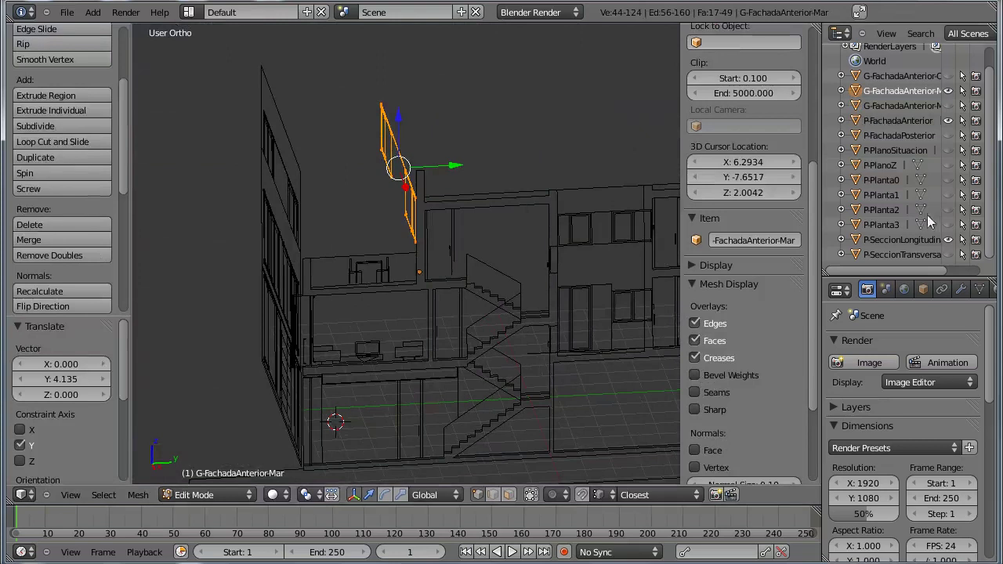
left_click(948, 209)
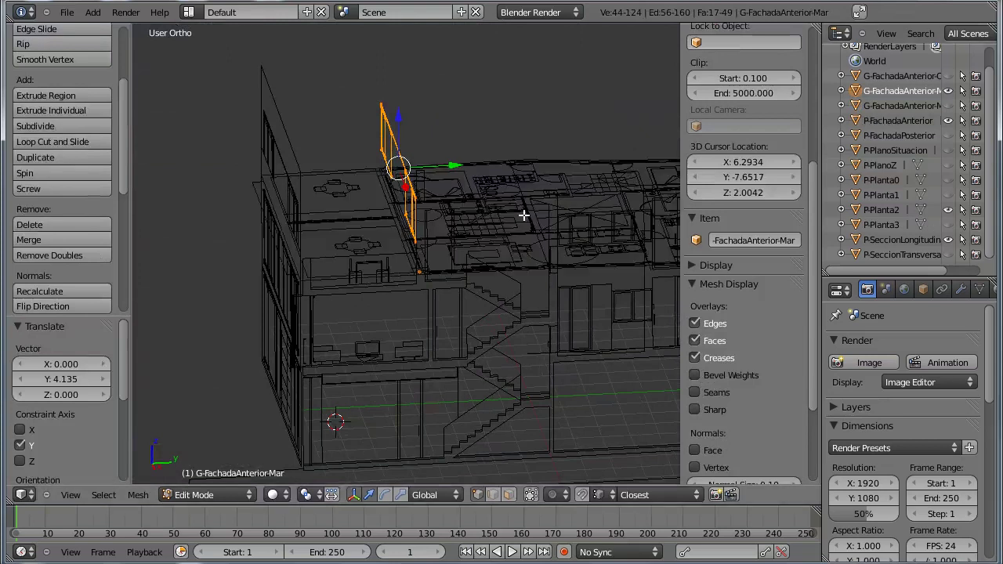
key("KP_7")
In Top Ortho, move the upper window frame 0.110 along Y onto the P-Planta2 facade line
scroll(510, 256, "up", 1)
scroll(432, 254, "up", 1)
scroll(322, 254, "up", 2)
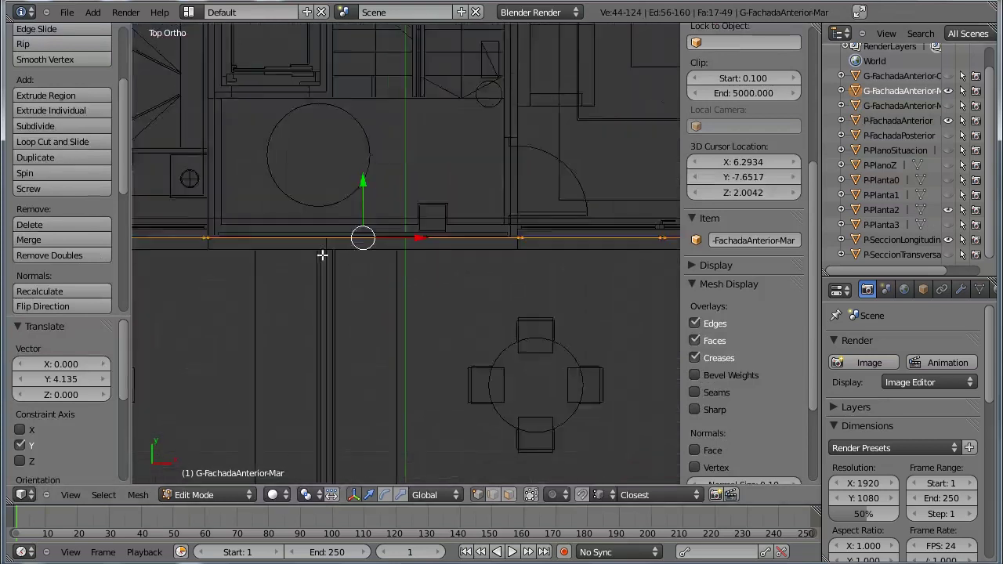
scroll(322, 255, "up", 2)
scroll(444, 241, "up", 1)
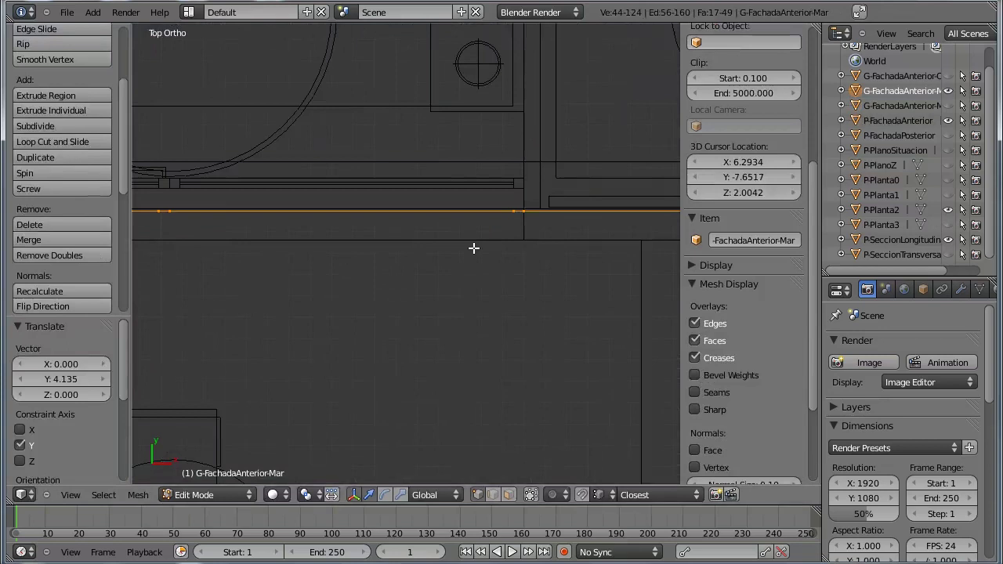
key("g")
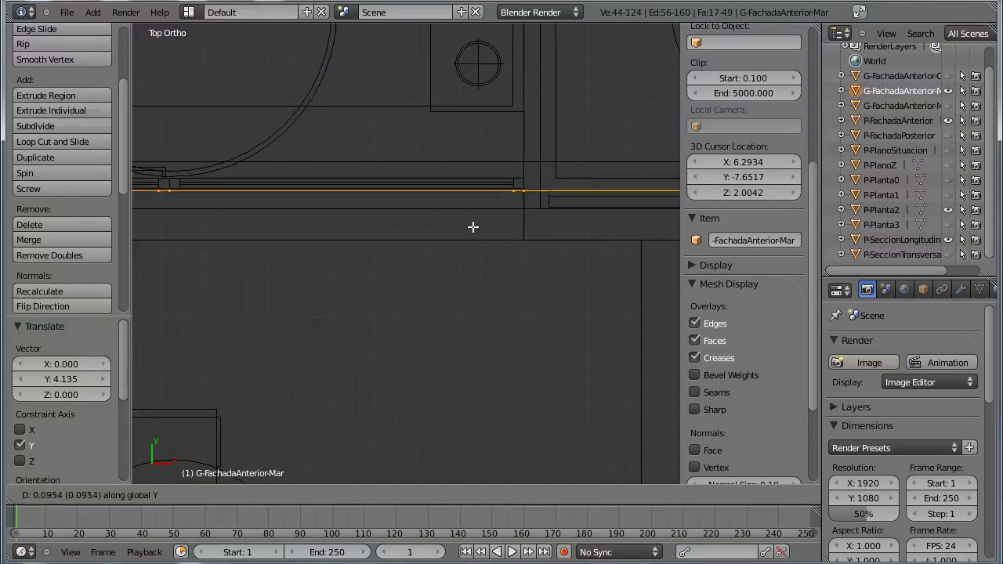
left_click(475, 226)
Nudge the frame a further -0.006 along Y to match the wall edge
scroll(373, 310, "up", 3)
scroll(539, 225, "up", 2)
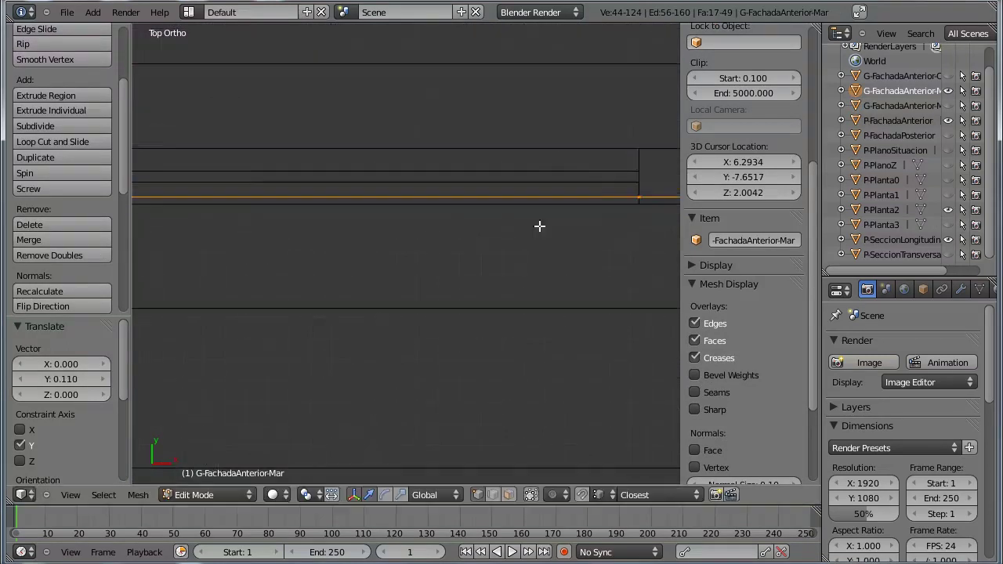
scroll(575, 273, "up", 2)
scroll(551, 293, "up", 2)
key("g")
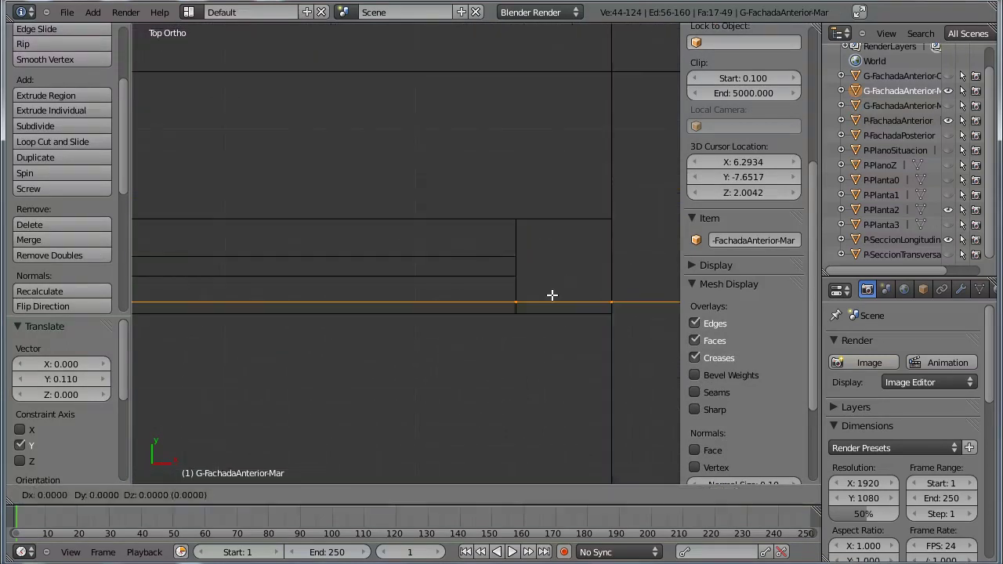
left_click(548, 306)
Orbit to check the frame in 3D, then view it from the front and the right side
scroll(535, 318, "down", 2)
scroll(501, 311, "down", 2)
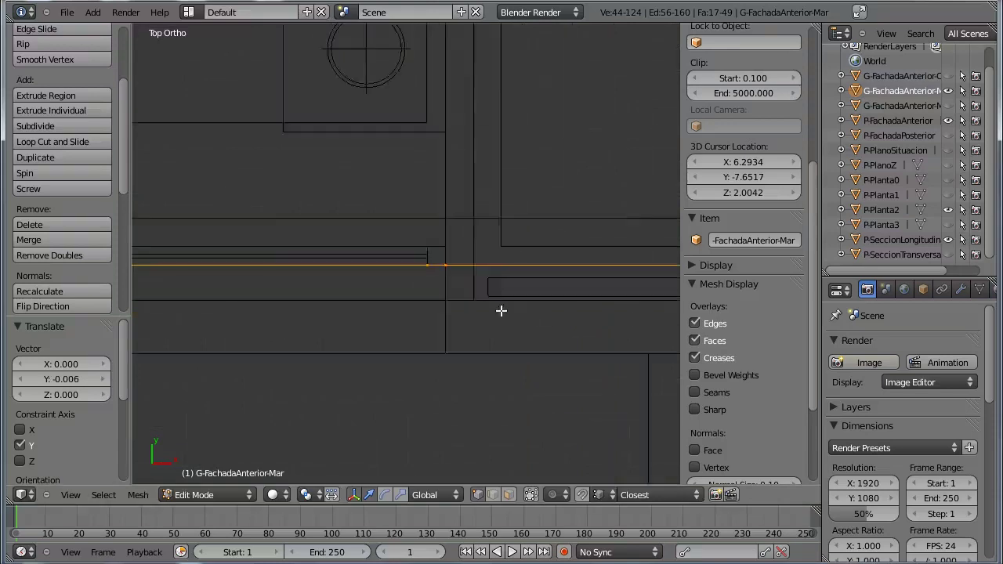
scroll(486, 306, "up", 4)
scroll(505, 302, "up", 2)
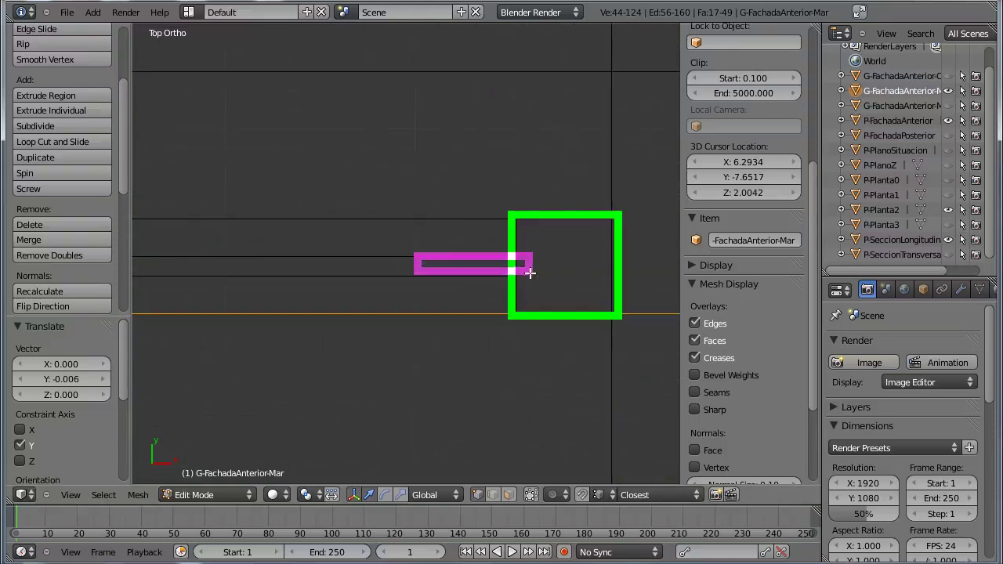
scroll(539, 239, "down", 4)
middle_click_drag(540, 237, 473, 281)
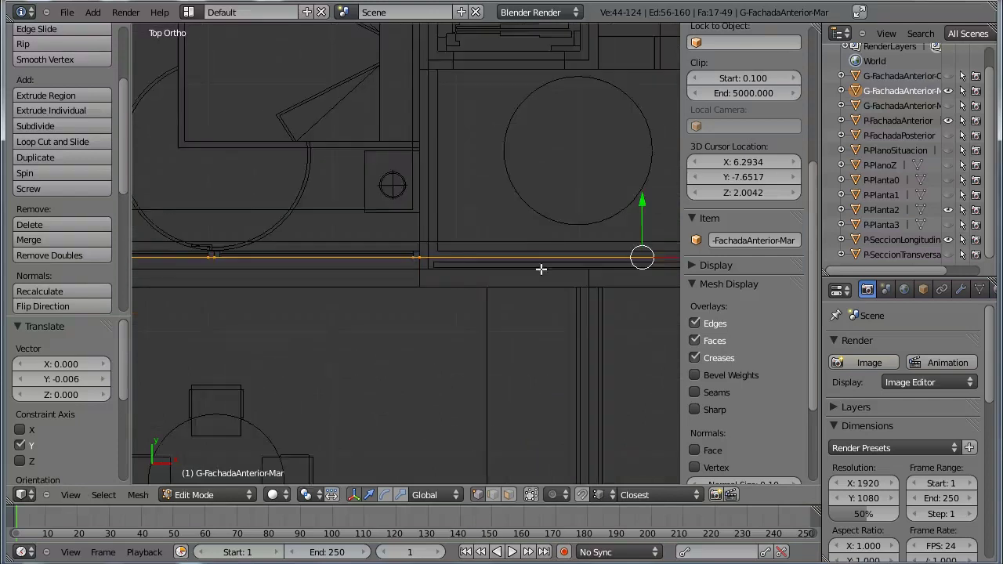
scroll(472, 287, "down", 4)
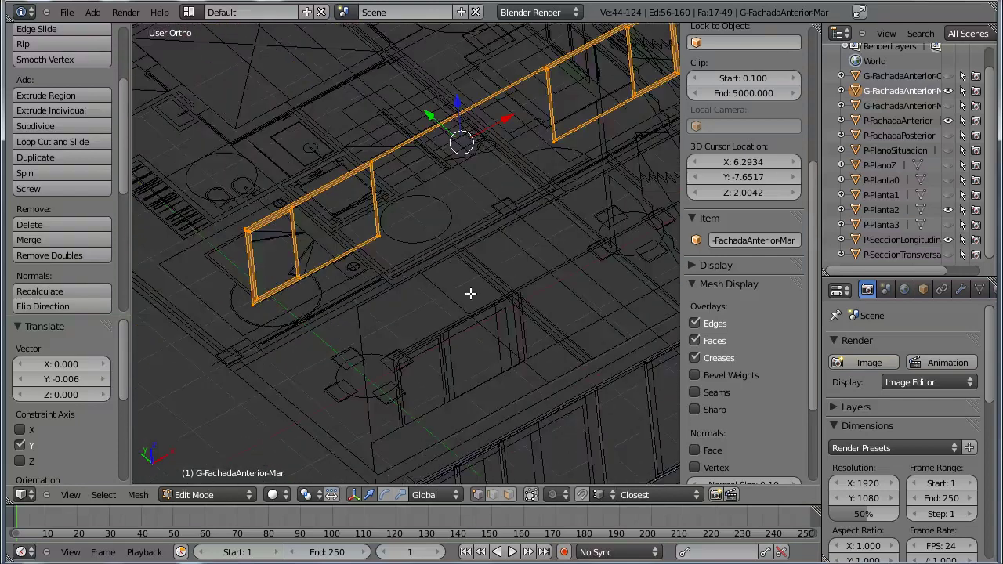
key("KP_1")
key("KP_3")
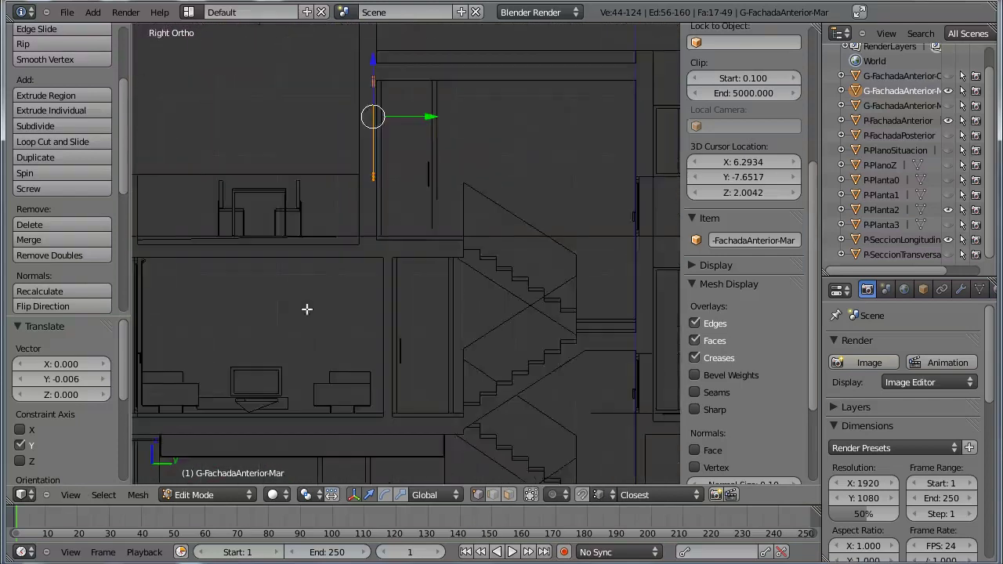
middle_click_drag(306, 310, 505, 257, "shift")
Box-select the lower window frame's vertical edge and slide it 0.235 along Y
key("a")
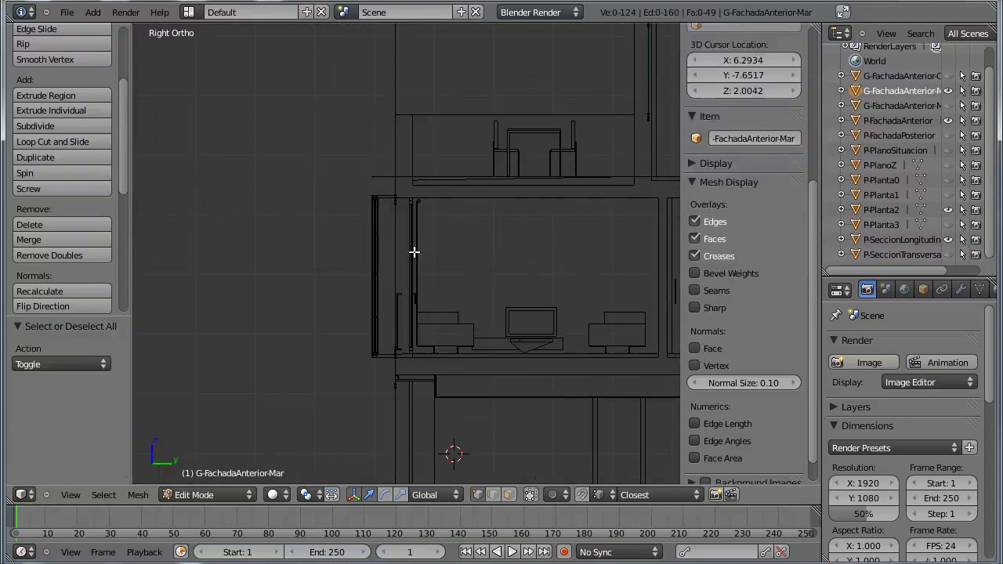
key("b")
left_click_drag(409, 185, 337, 376)
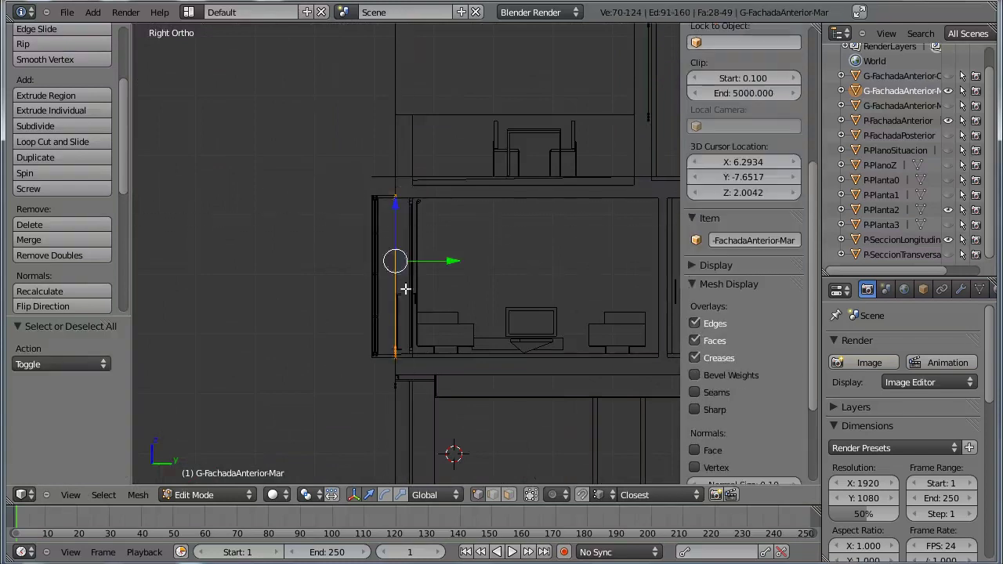
scroll(409, 282, "up", 4)
scroll(411, 281, "up", 1)
left_click_drag(415, 278, 465, 279)
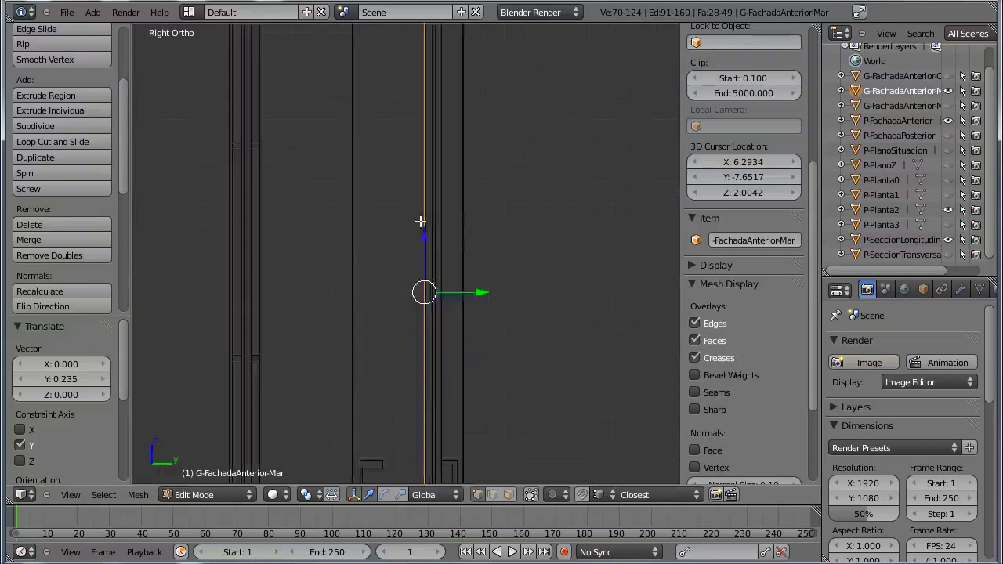
scroll(432, 204, "up", 5)
scroll(439, 227, "down", 4)
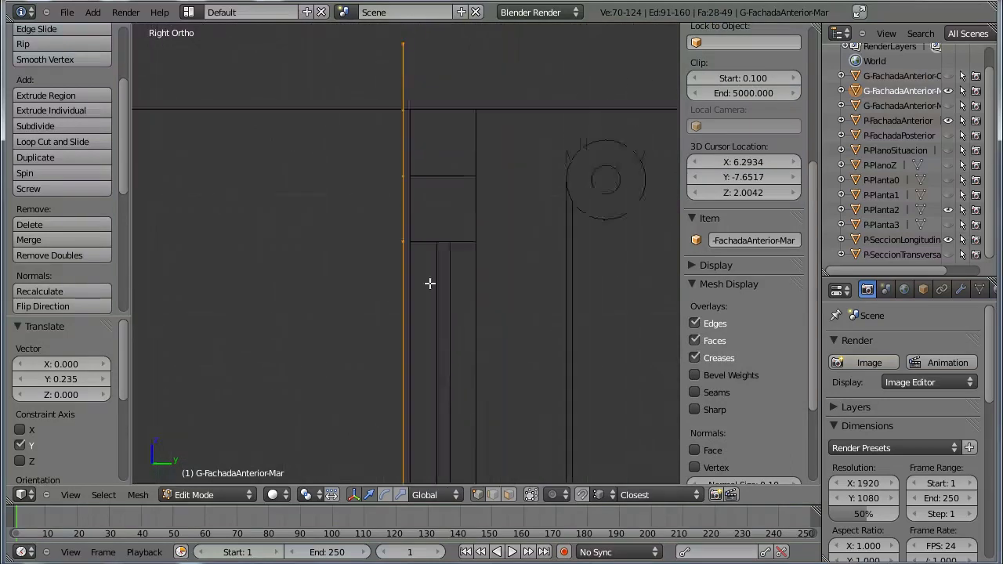
scroll(435, 263, "up", 1)
Fine-tune the frame 0.005 along Y so it sits flush with the wall line
key("g")
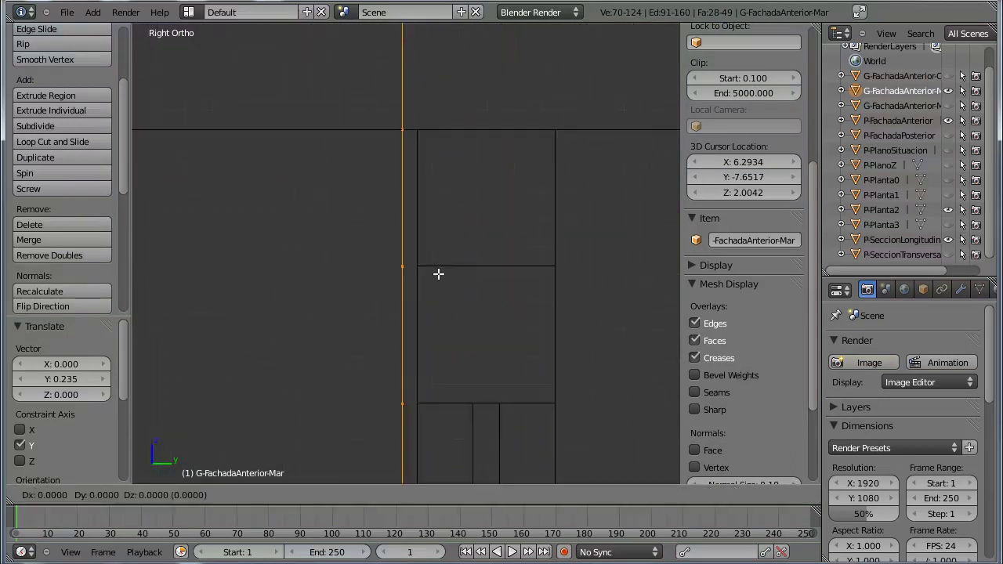
key("y")
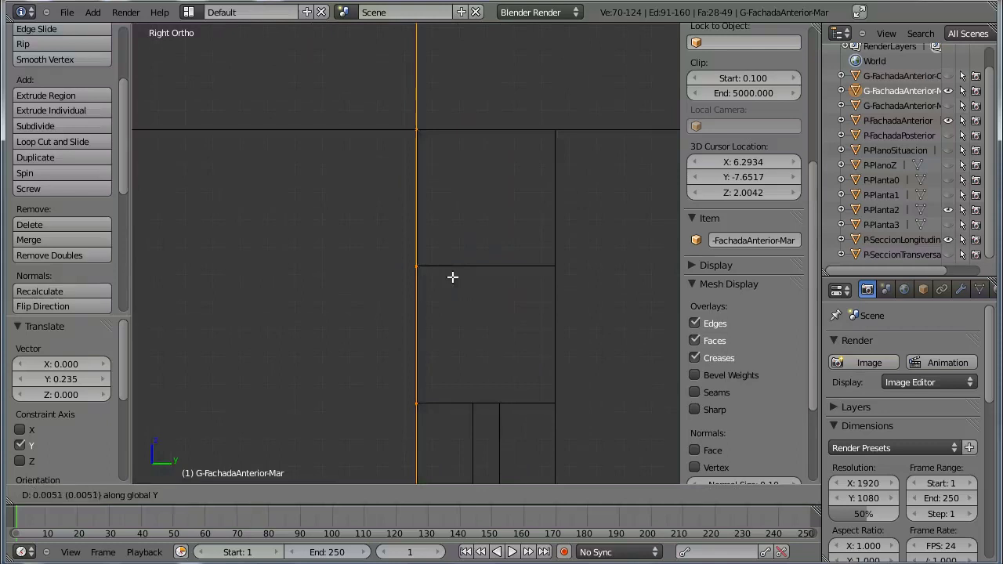
left_click(452, 277)
scroll(445, 265, "down", 2)
mouse_move(446, 264)
middle_mouse_down()
mouse_move(423, 300)
mouse_move(458, 299)
mouse_move(459, 274)
middle_mouse_up()
scroll(457, 299, "down", 5)
scroll(459, 274, "up", 1)
key("ctrl+Tab")
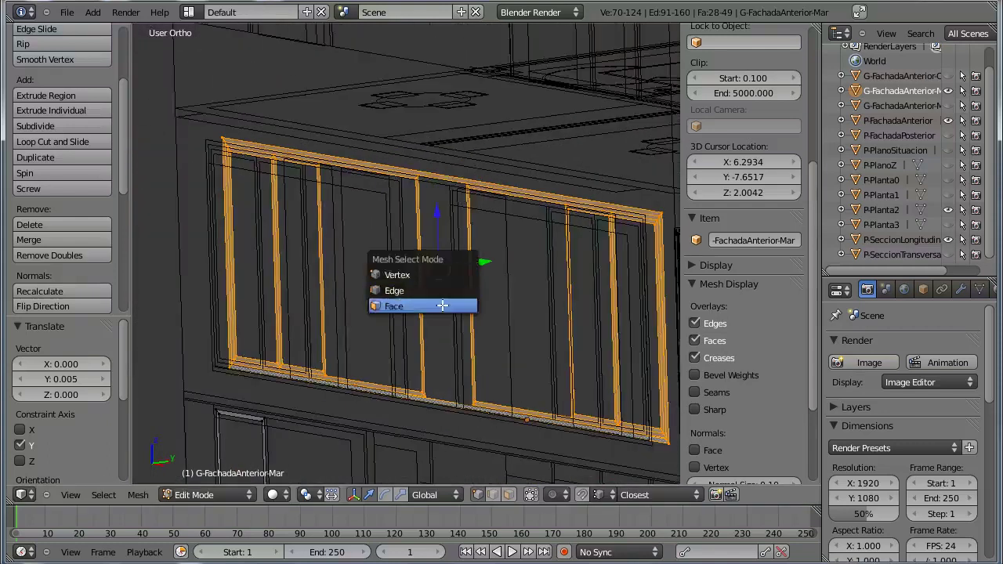
In face select mode, select the top, right, left and bottom strips of the upper window frame
left_click(443, 306)
right_click(442, 180)
mouse_move(442, 179)
middle_mouse_down()
mouse_move(461, 249)
mouse_move(590, 301)
middle_mouse_up()
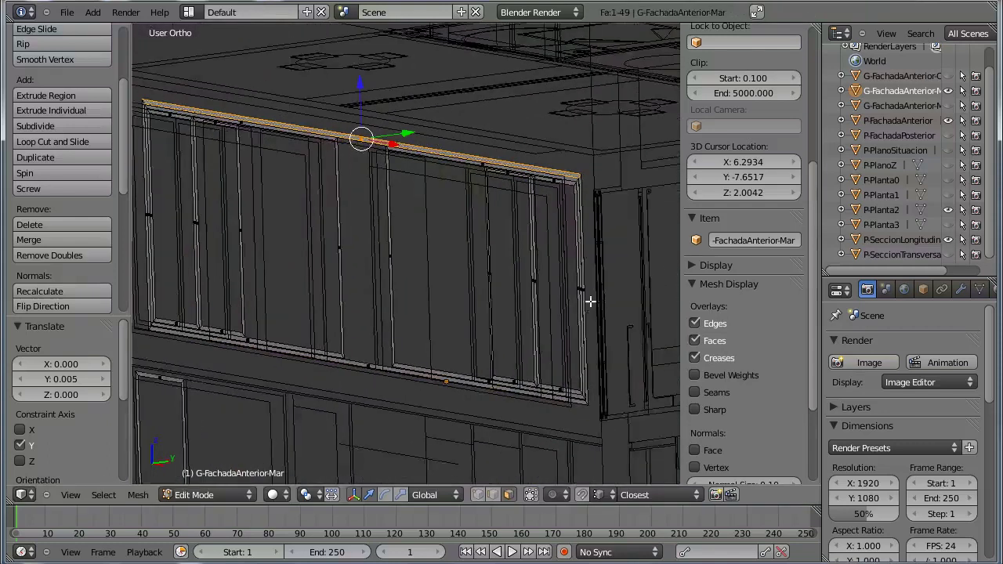
right_click(590, 301, "shift")
scroll(510, 300, "up", 2)
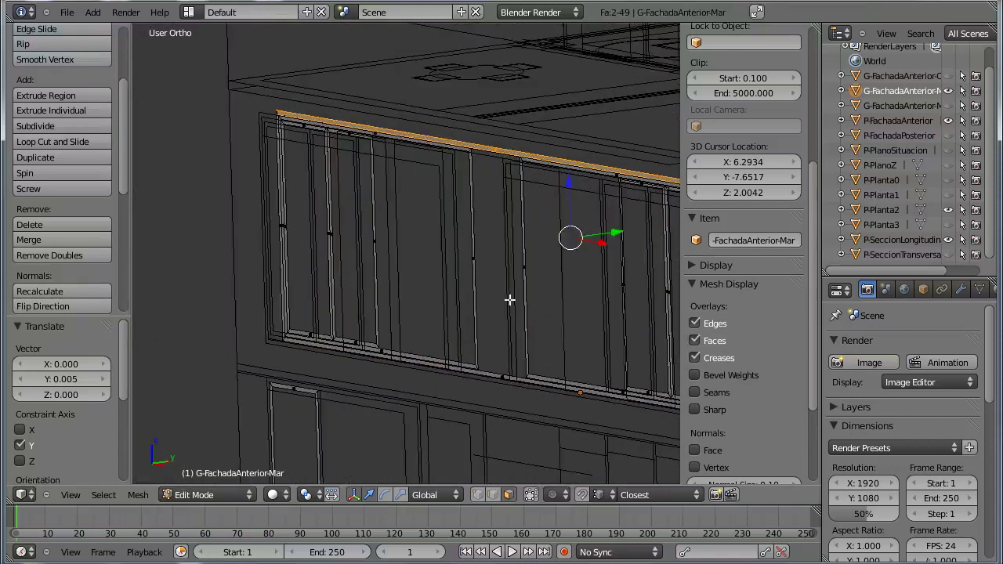
right_click(275, 228, "shift")
right_click(502, 381, "shift")
In Right Ortho, move the selected frame faces along Y, then make a small correction
key("KP_1")
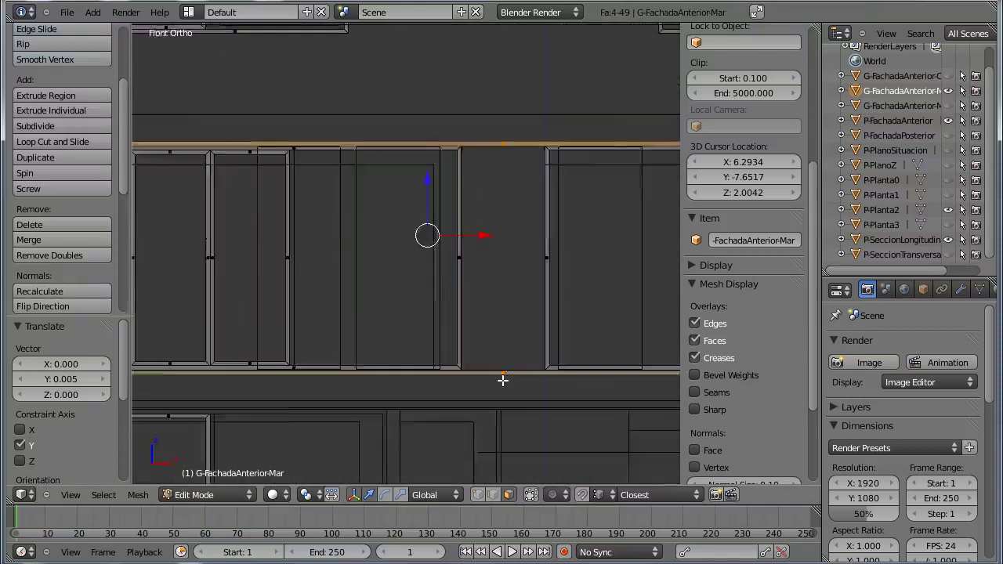
key("KP_3")
middle_click_drag(435, 298, 448, 313, "shift")
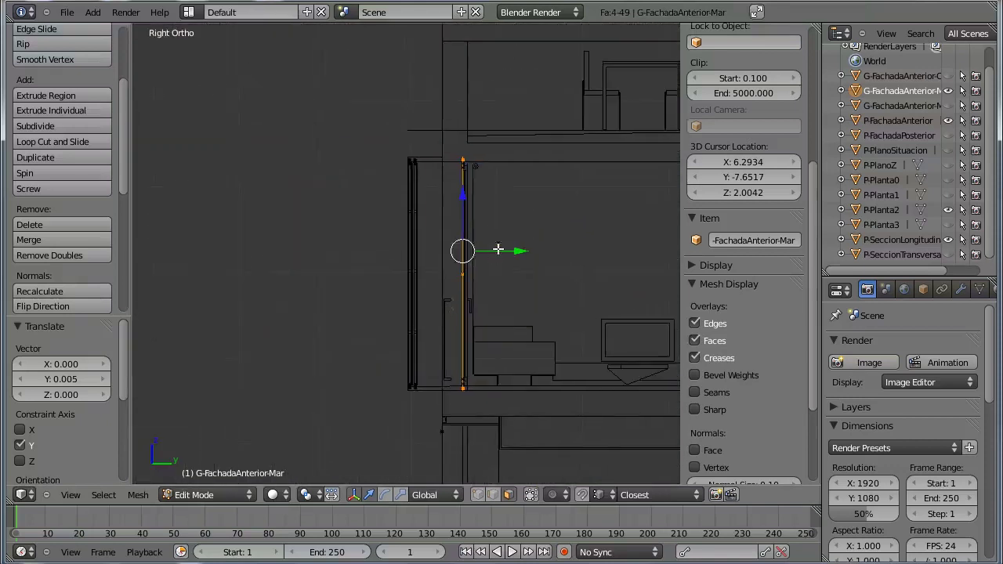
key("g")
key("y")
left_click(448, 251)
scroll(426, 235, "up", 3)
scroll(430, 292, "up", 2)
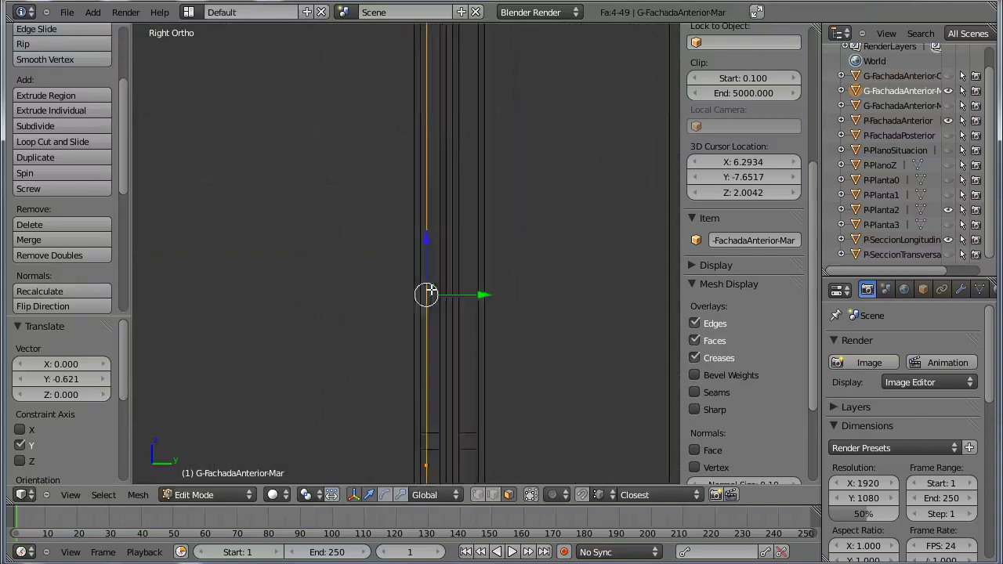
key("g")
key("y")
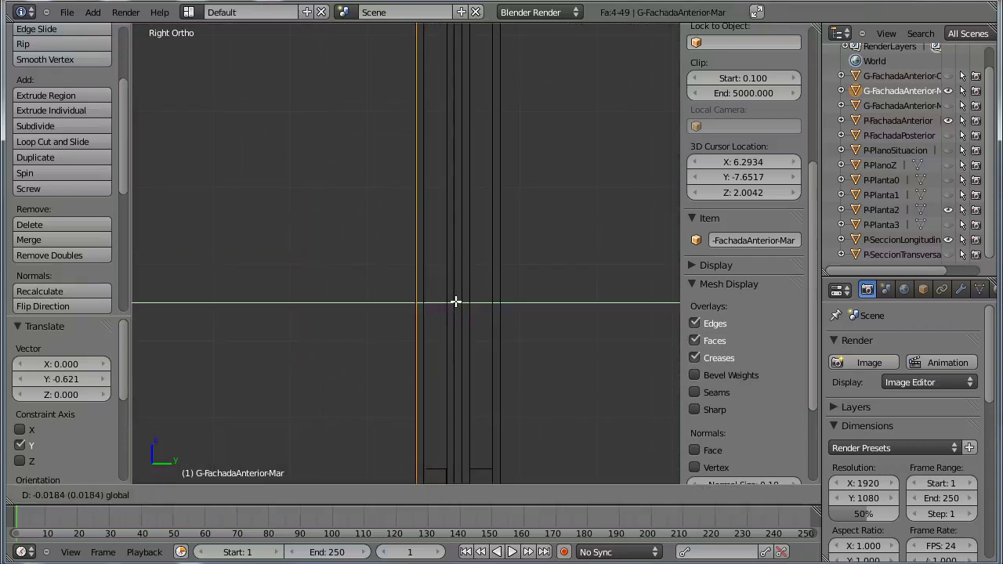
left_click(455, 302)
Orbit around the top of the facade in 3D, then return to the side view
mouse_move(441, 284)
middle_mouse_down("shift")
mouse_move(442, 381)
mouse_move(423, 217)
middle_mouse_up("shift")
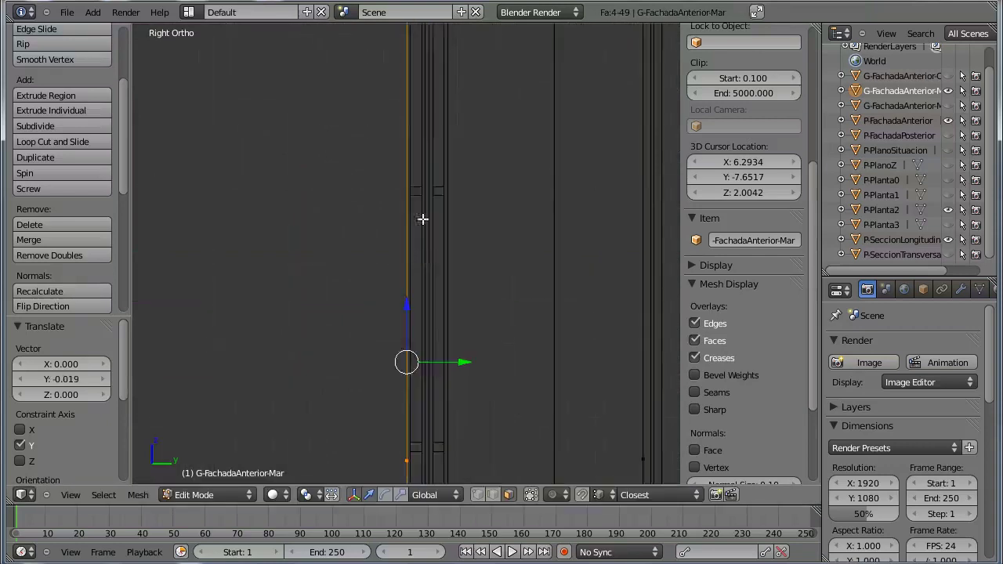
scroll(425, 281, "down", 2)
scroll(410, 203, "up", 5)
scroll(415, 170, "up", 2, "shift")
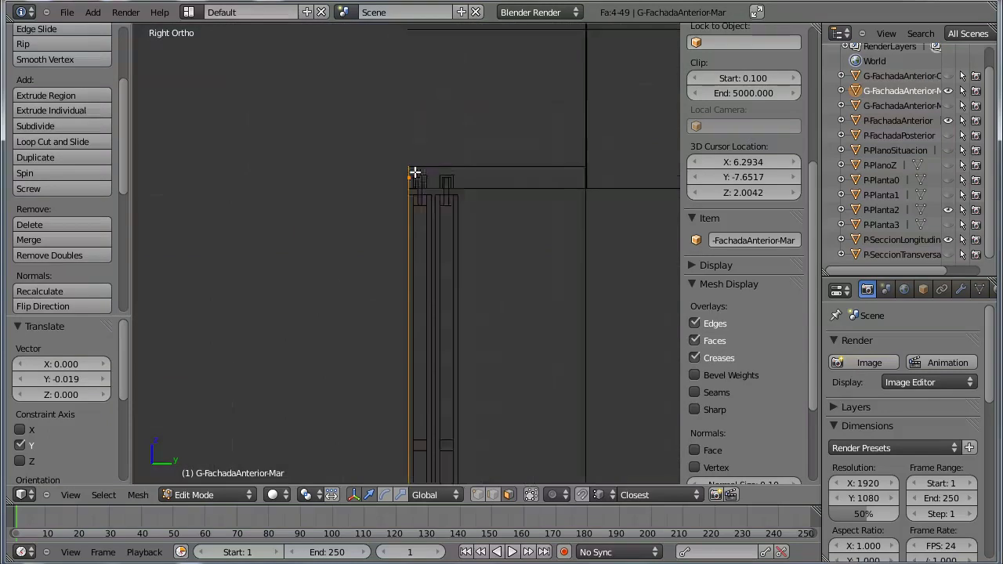
scroll(493, 290, "down", 2)
mouse_move(493, 290)
middle_mouse_down()
mouse_move(377, 251)
mouse_move(506, 290)
middle_mouse_up()
scroll(506, 290, "down", 5)
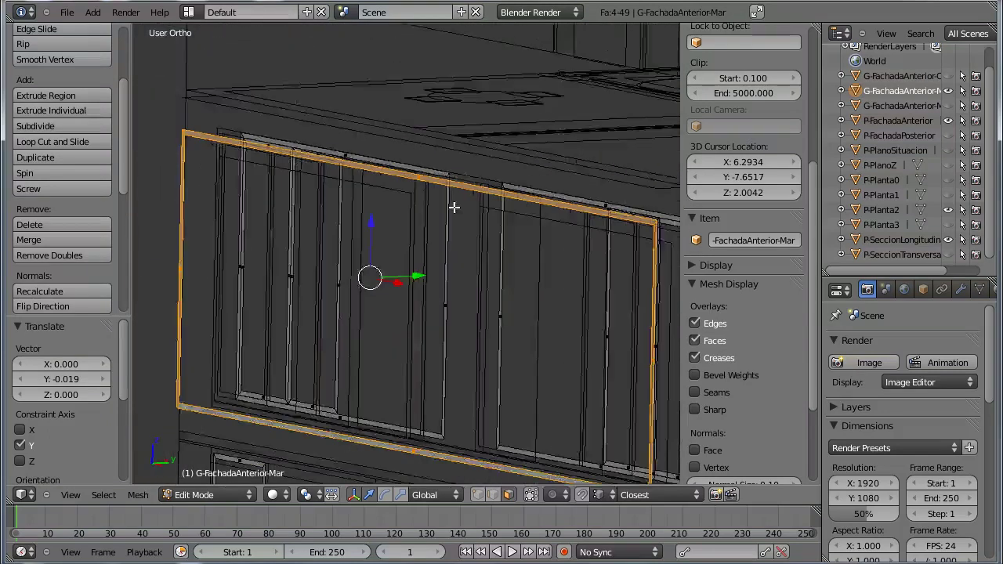
mouse_move(455, 206)
middle_mouse_down()
mouse_move(470, 309)
mouse_move(491, 267)
middle_mouse_up()
key("KP_1")
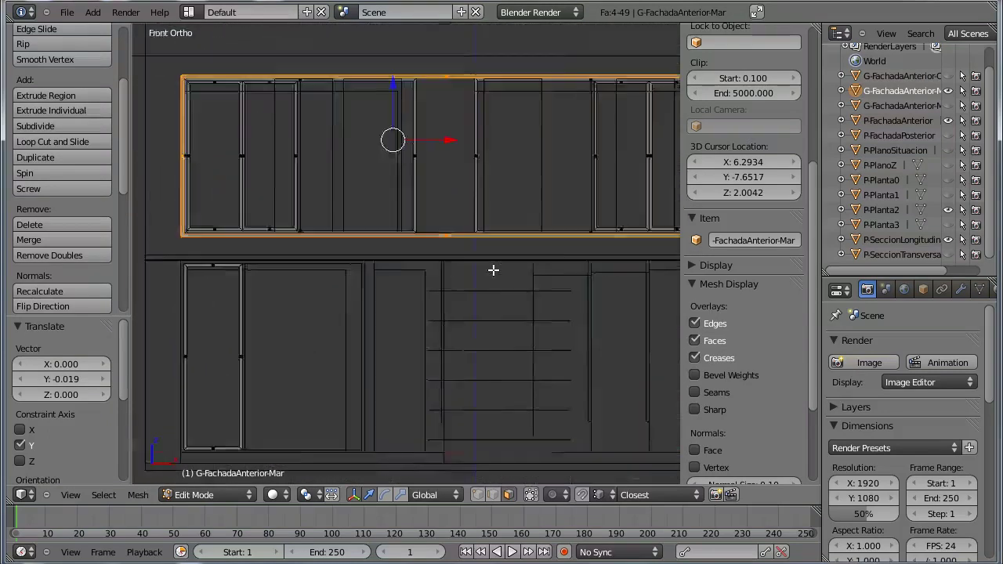
key("KP_3")
Box-select the ground-floor frame and move it 0.240 along Y toward the wall line
key("a")
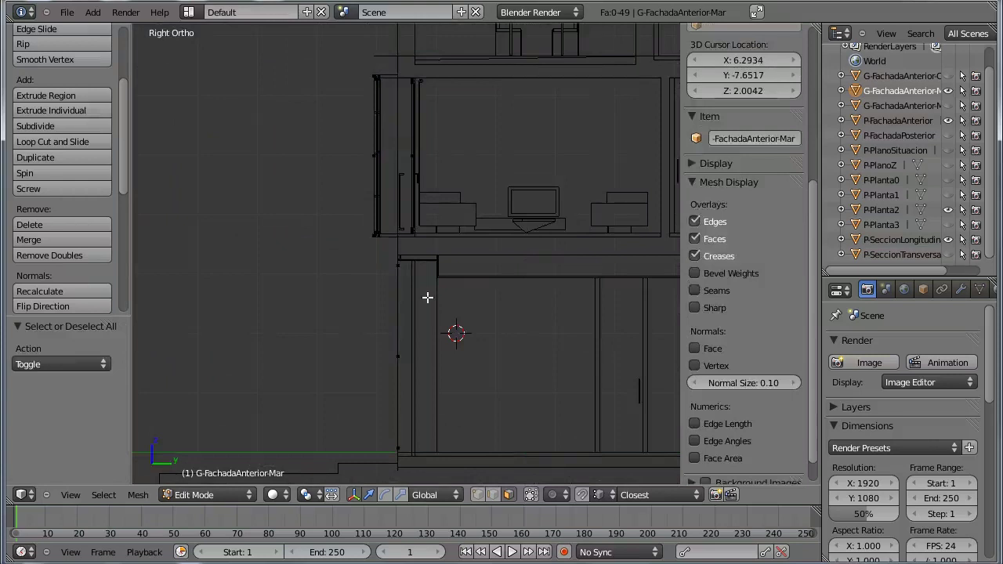
key("b")
left_click_drag(384, 258, 430, 408)
scroll(420, 356, "up", 4)
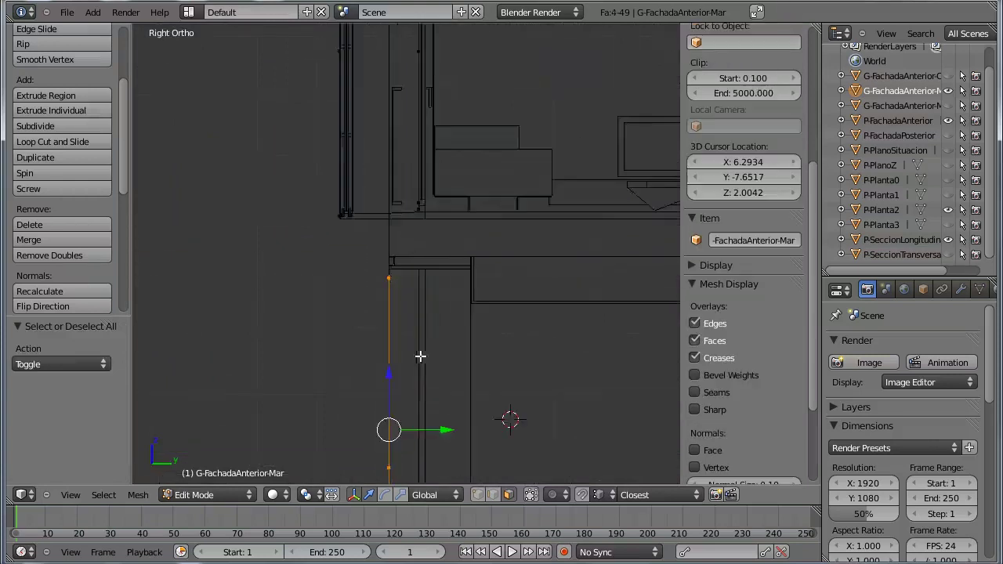
mouse_move(420, 356)
middle_mouse_down("shift")
mouse_move(371, 192)
mouse_move(389, 252)
middle_mouse_up("shift")
scroll(372, 192, "up", 5)
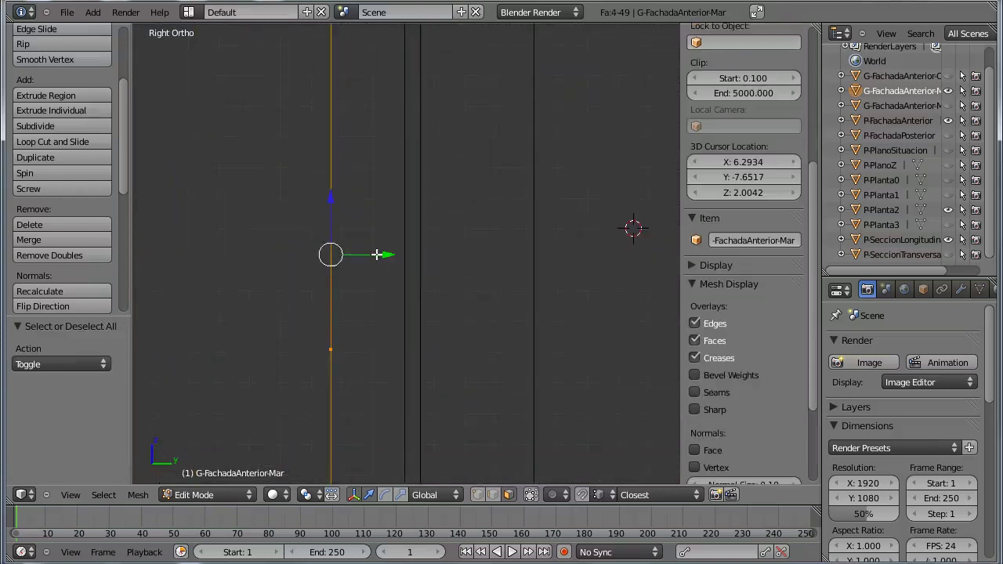
key("g")
key("y")
left_click(450, 255)
scroll(429, 269, "down", 7)
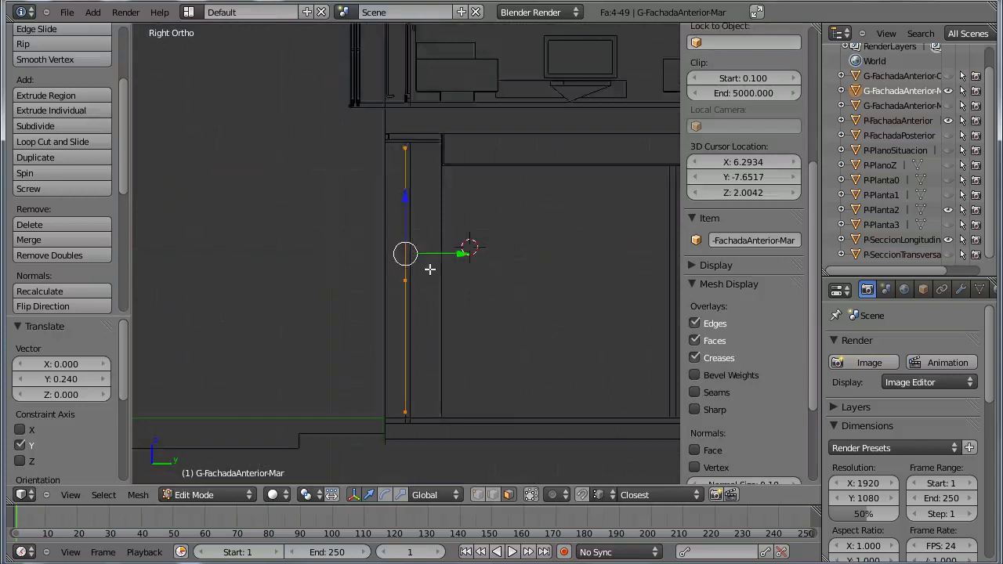
scroll(429, 268, "down", 3)
Zoom in on the railing and select its top rail face
mouse_move(347, 275)
middle_mouse_down()
mouse_move(432, 298)
mouse_move(530, 284)
mouse_move(425, 329)
mouse_move(425, 309)
mouse_move(478, 276)
mouse_move(416, 280)
mouse_move(441, 314)
mouse_move(347, 319)
mouse_move(522, 300)
mouse_move(454, 286)
middle_mouse_up()
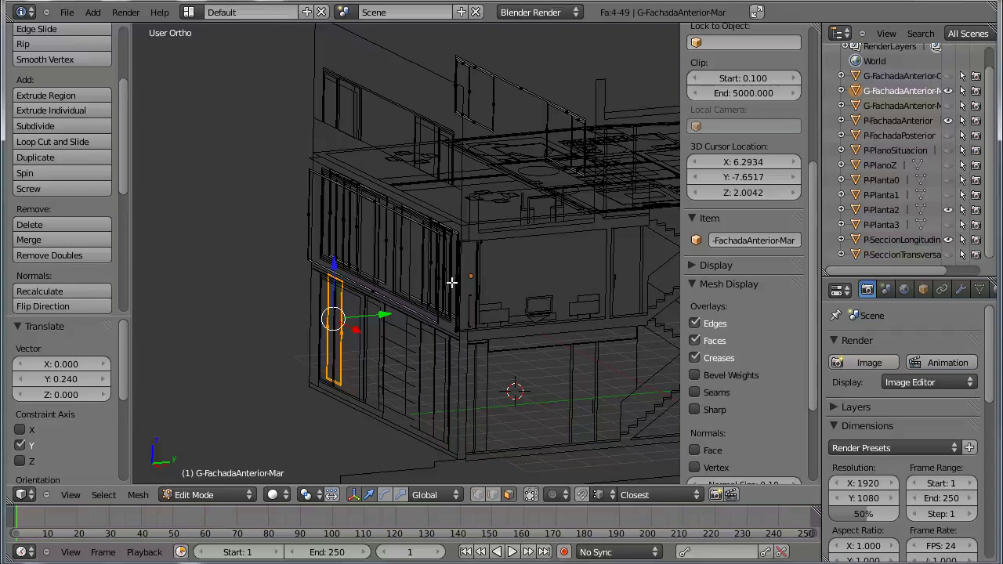
scroll(452, 282, "up", 1)
scroll(427, 257, "up", 1)
scroll(423, 266, "up", 1)
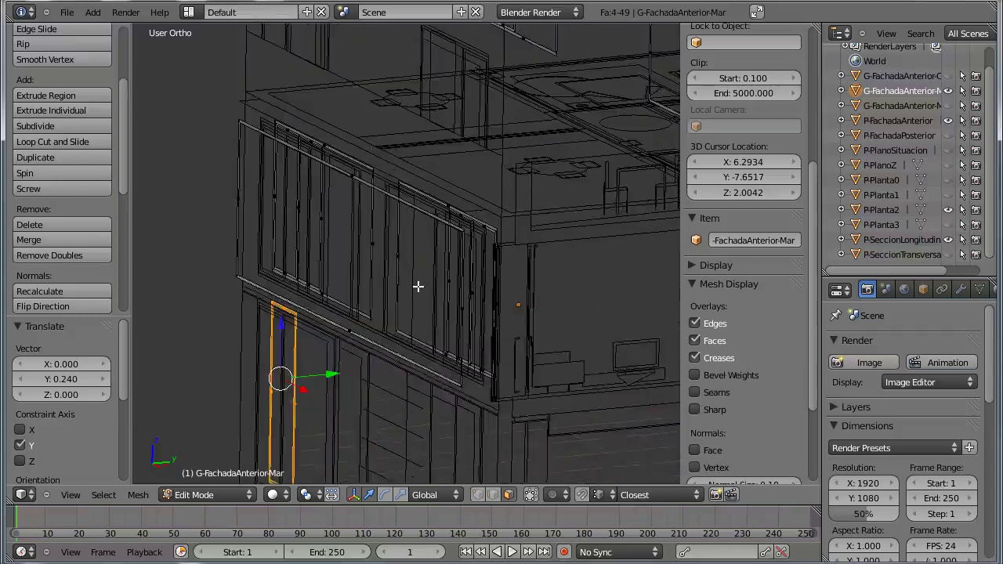
scroll(419, 287, "up", 1)
scroll(417, 330, "up", 1)
scroll(475, 287, "up", 1)
scroll(377, 374, "up", 1)
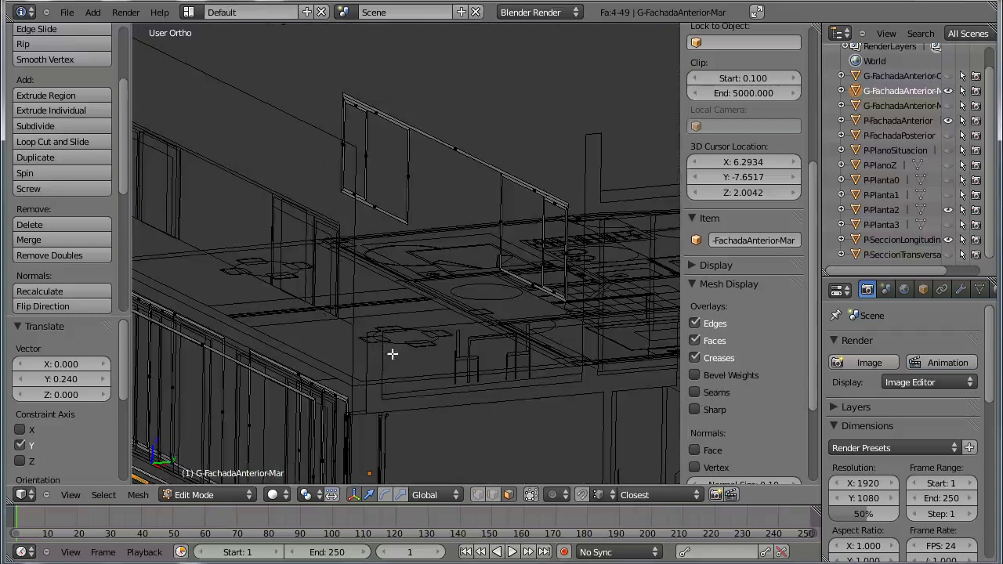
right_click(459, 154)
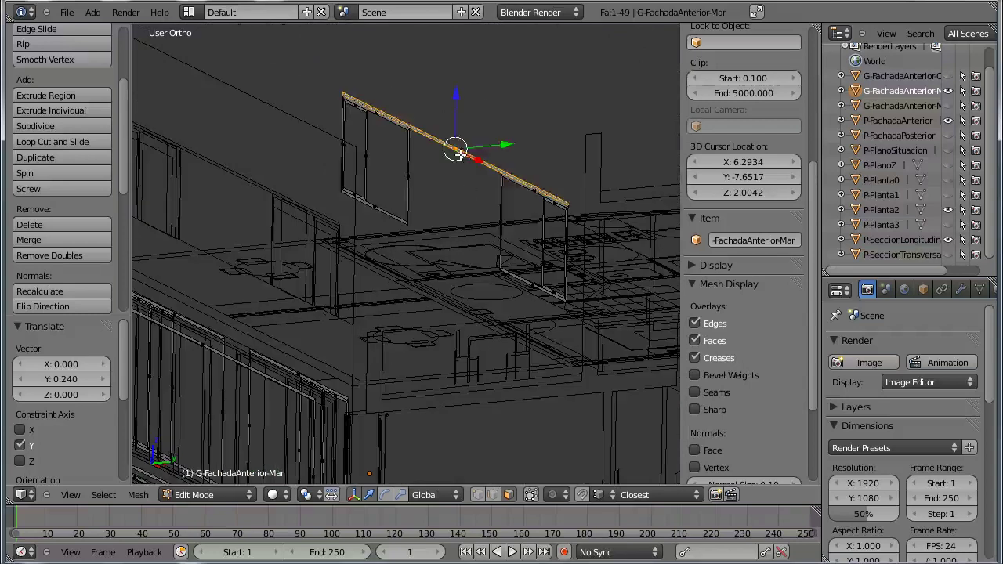
In Right Ortho, move the top rail -0.299 along Y to the section's wall line
key("KP_3")
scroll(436, 251, "up", 2)
scroll(490, 193, "up", 3)
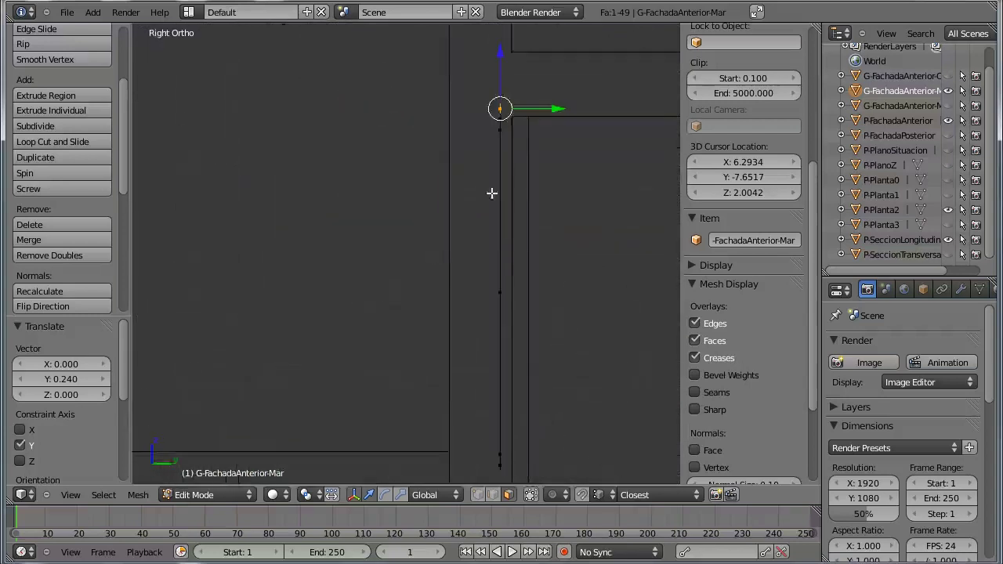
scroll(455, 257, "up", 3)
key("g")
key("y")
left_click(371, 220)
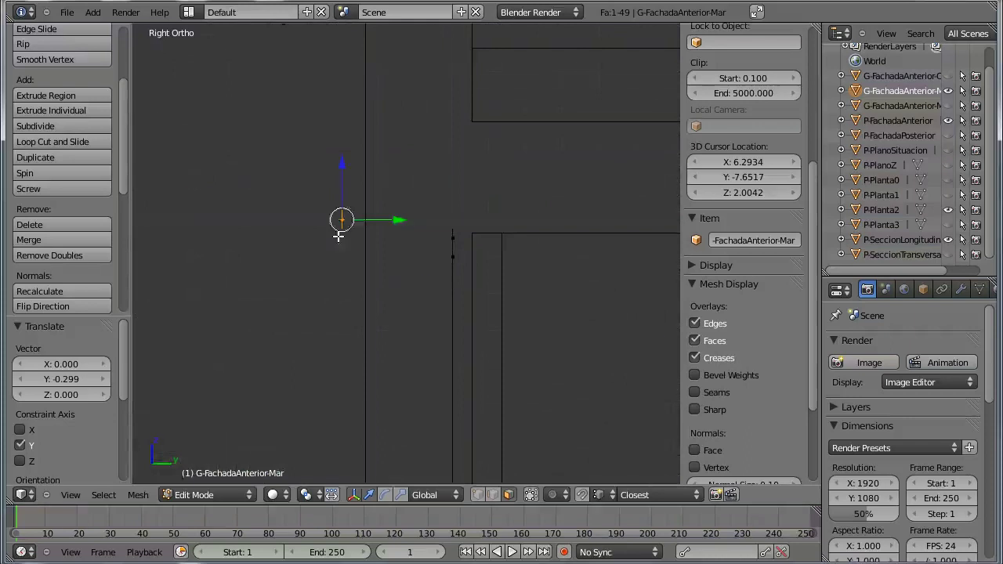
mouse_move(371, 220)
middle_mouse_down()
mouse_move(392, 291)
mouse_move(405, 297)
middle_mouse_up()
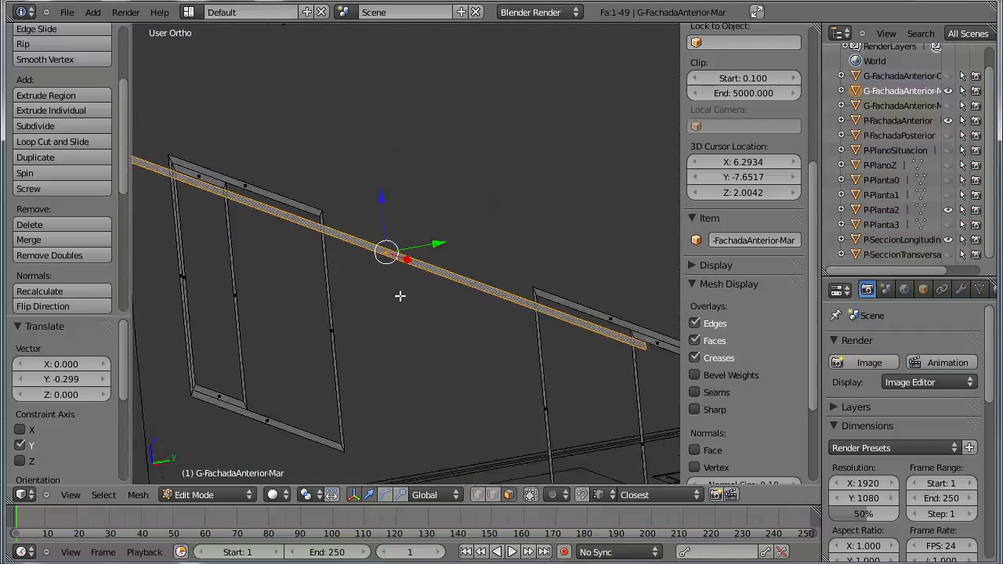
key("KP_3")
Extrude the rail face, then box-select the vertical frame edge in Right view
key("e")
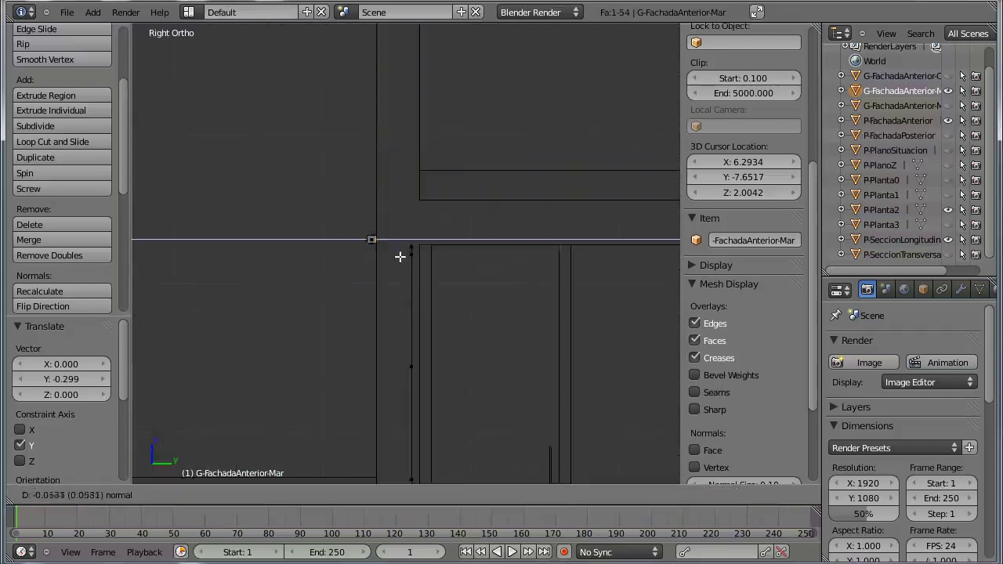
left_click(401, 258)
mouse_move(400, 258)
middle_mouse_down()
mouse_move(405, 315)
mouse_move(439, 301)
mouse_move(461, 318)
middle_mouse_up()
key("KP_1")
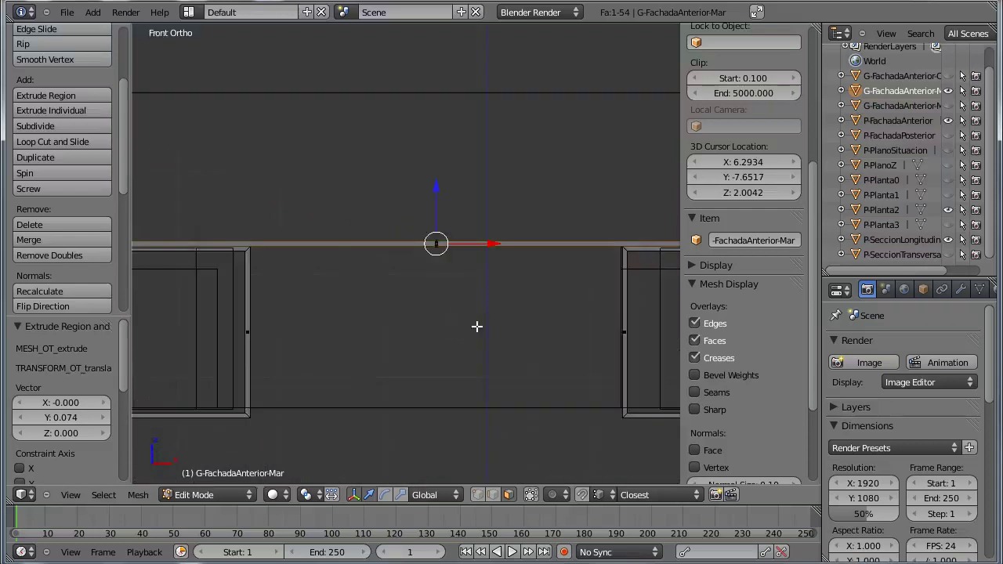
key("KP_3")
key("a")
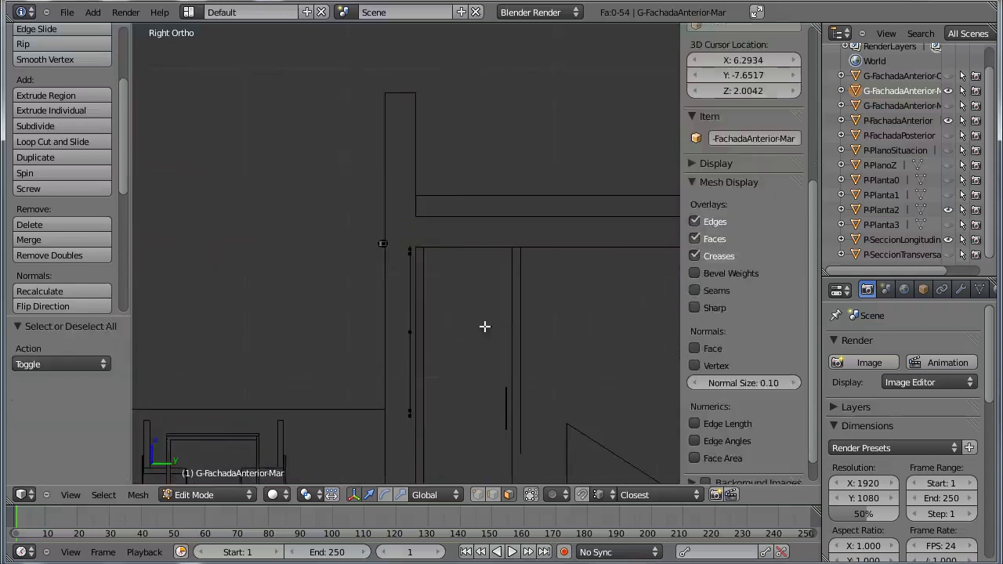
key("b")
left_click_drag(439, 235, 407, 437)
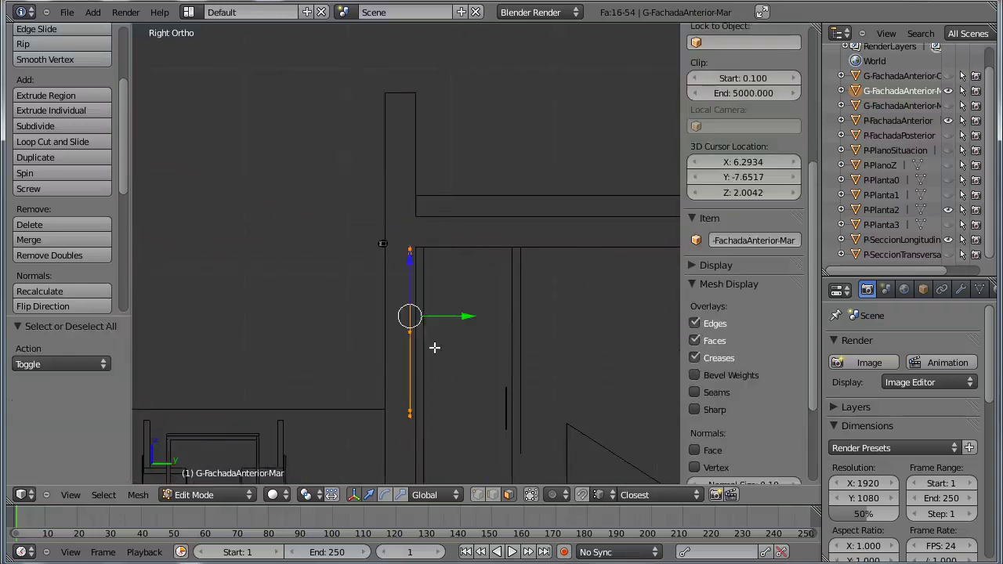
In Top view, try several extrusions of the frame edge, undoing each one
key("KP_7")
scroll(266, 271, "down", 2)
scroll(468, 279, "up", 3)
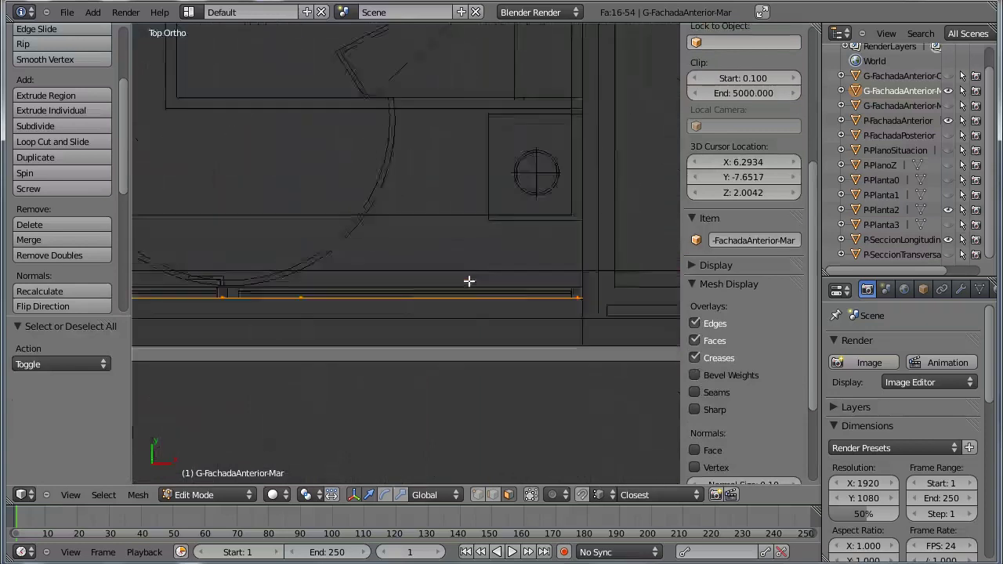
scroll(598, 348, "up", 2)
scroll(499, 333, "up", 2)
scroll(499, 333, "up", 1)
mouse_move(537, 377)
middle_mouse_down("shift")
mouse_move(522, 343)
mouse_move(432, 347)
mouse_move(437, 293)
mouse_move(484, 333)
mouse_move(508, 376)
middle_mouse_up("shift")
key("e")
left_click(519, 308)
key("ctrl+z")
key("e")
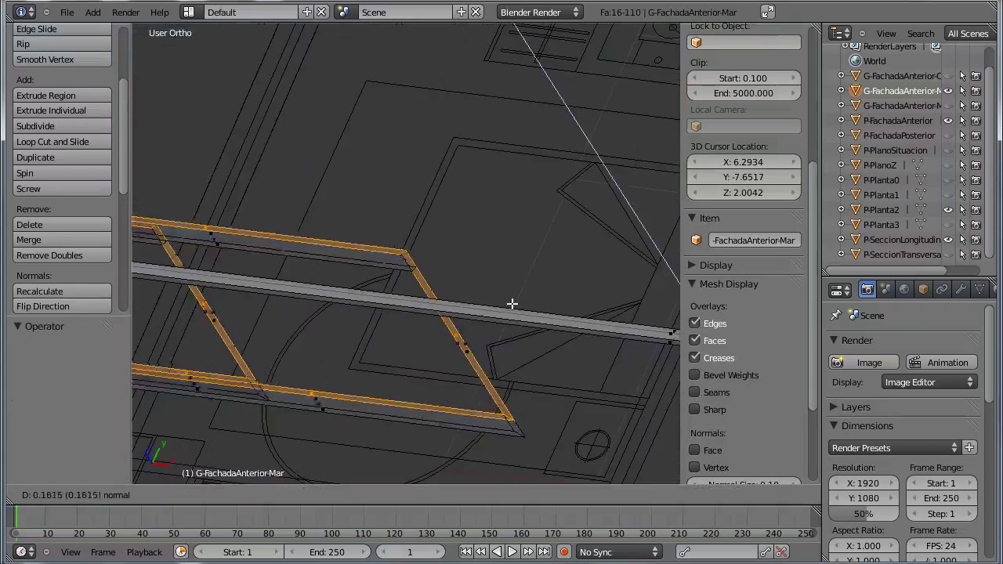
left_click(520, 326)
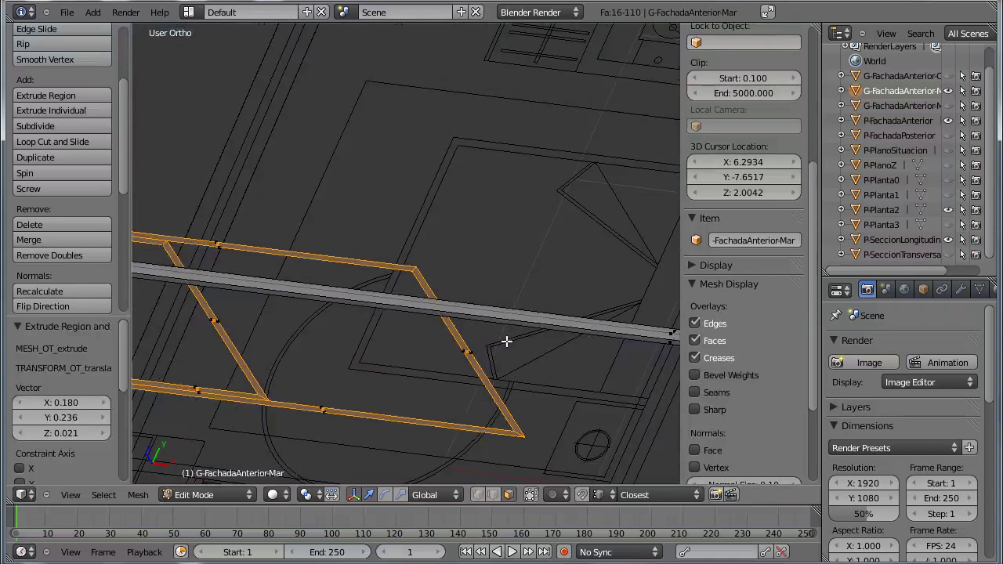
key("ctrl+z")
key("e")
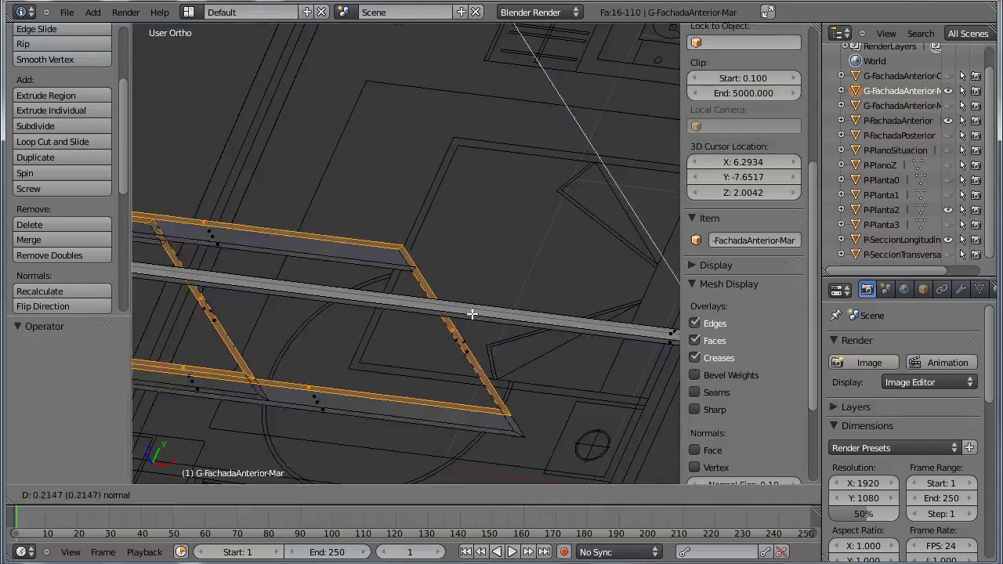
left_click(472, 313)
key("ctrl+z")
Back in Right view, discard further trial extrudes and extrude the frame edge 0.057 along Y
key("KP_3")
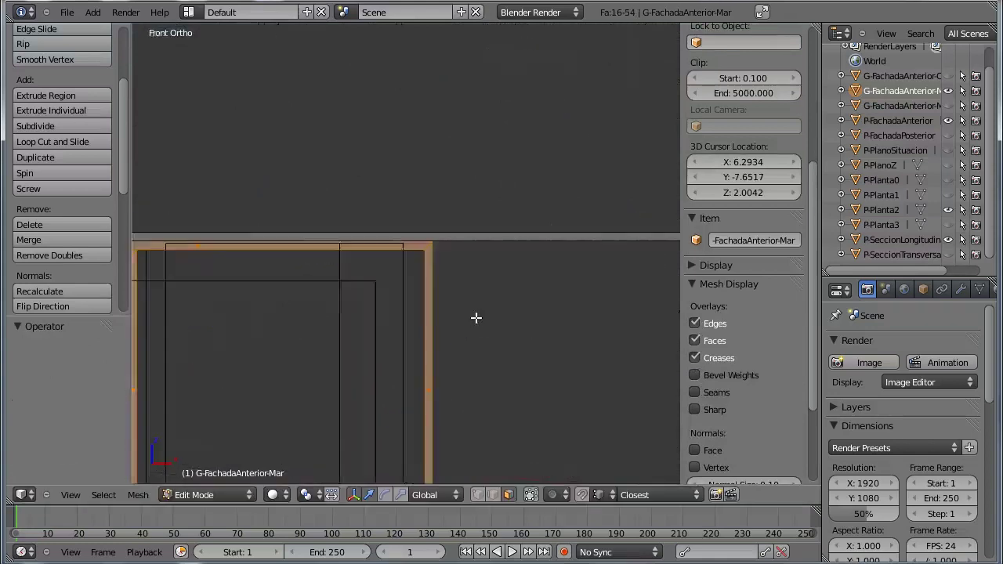
key("e")
left_click(493, 339)
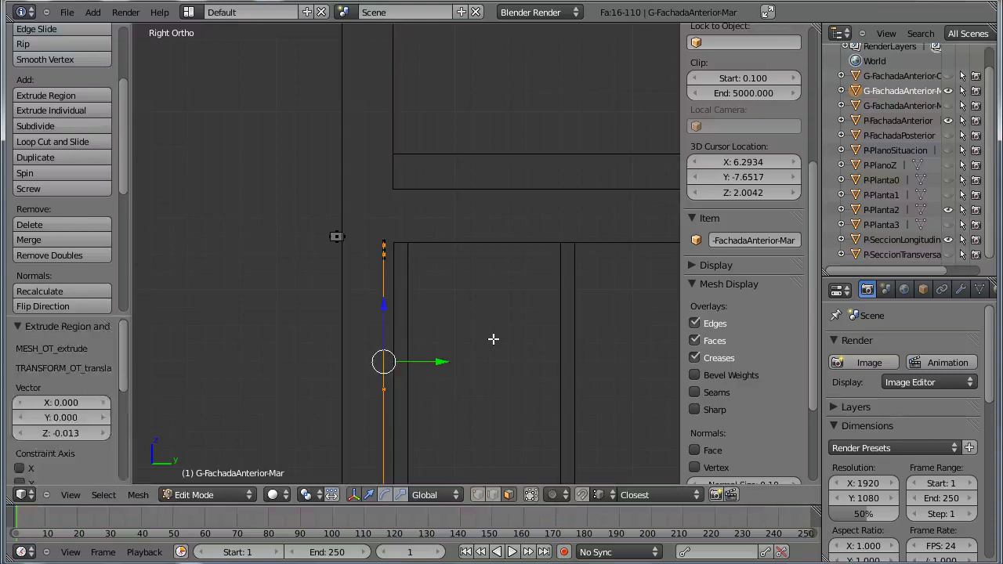
key("ctrl+z")
middle_click_drag(459, 342, 461, 318, "shift")
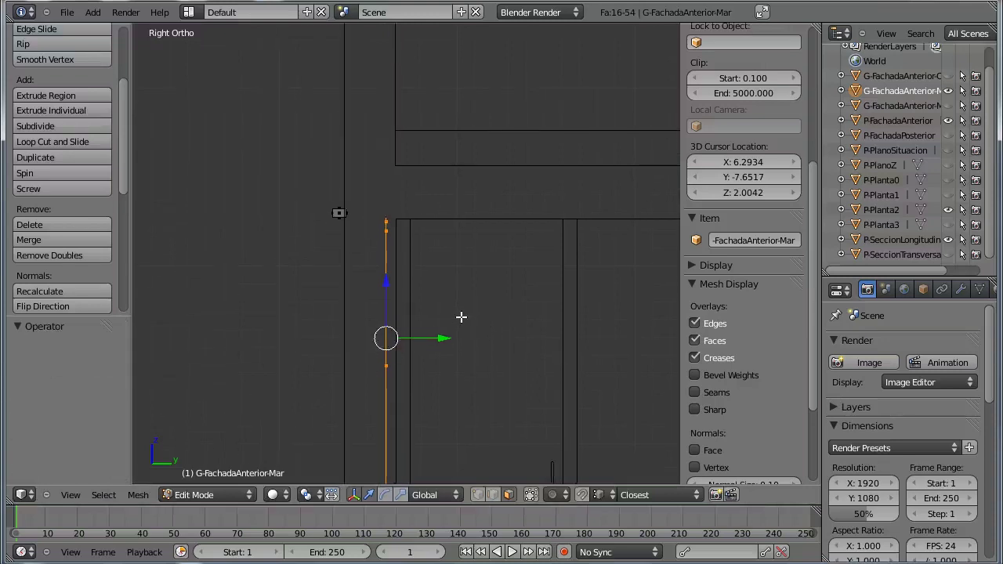
key("e")
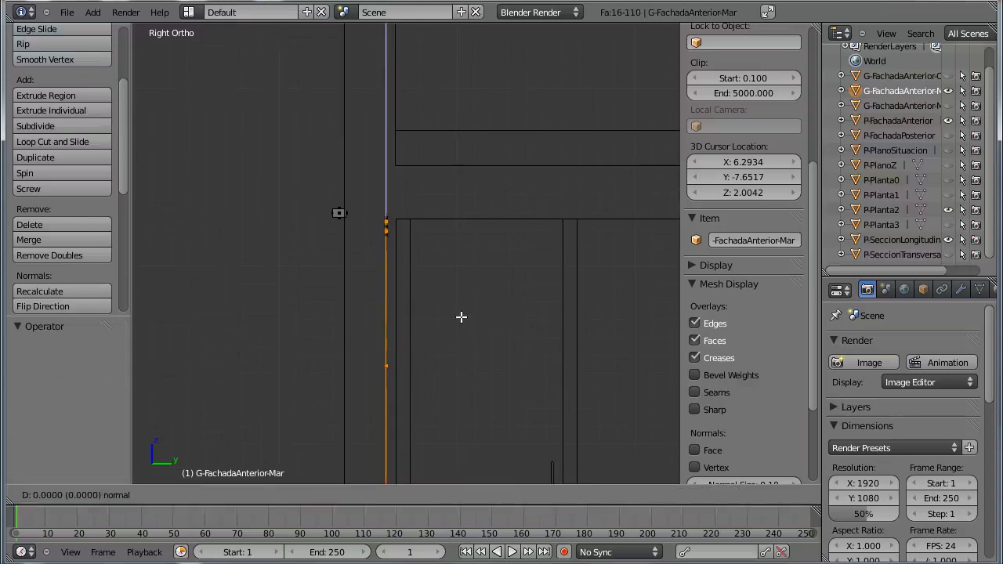
right_click(460, 317)
key("ctrl+z")
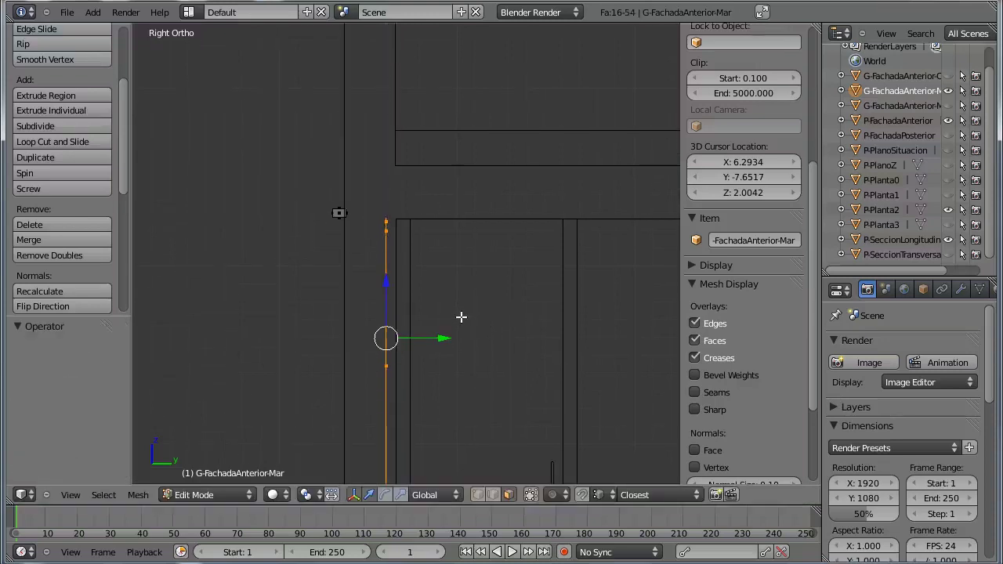
key("e")
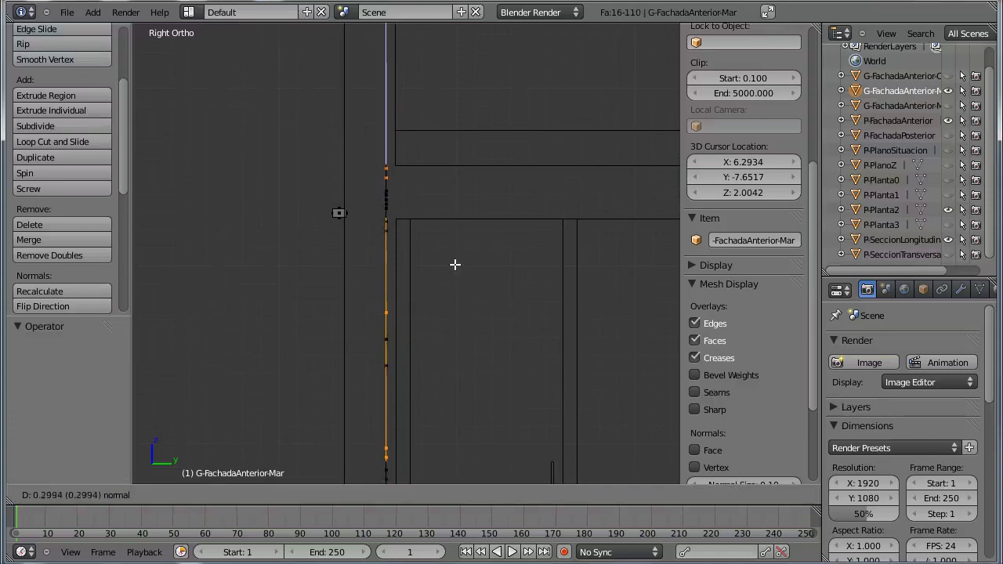
left_click(473, 280)
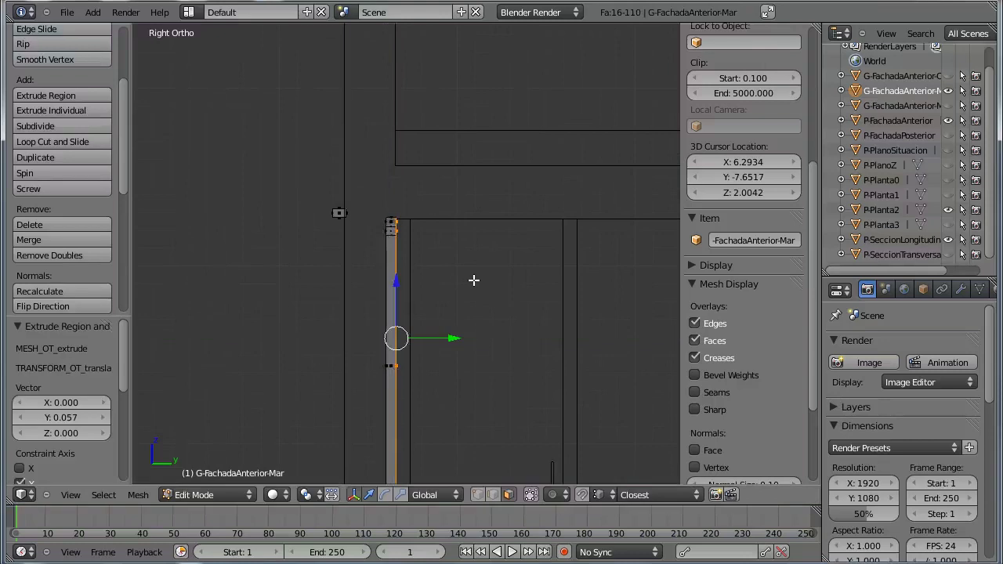
In Top wireframe view, shift the extruded edge -0.008 along Y onto the plan line
key("KP_7")
scroll(421, 279, "up", 2)
scroll(343, 277, "up", 2)
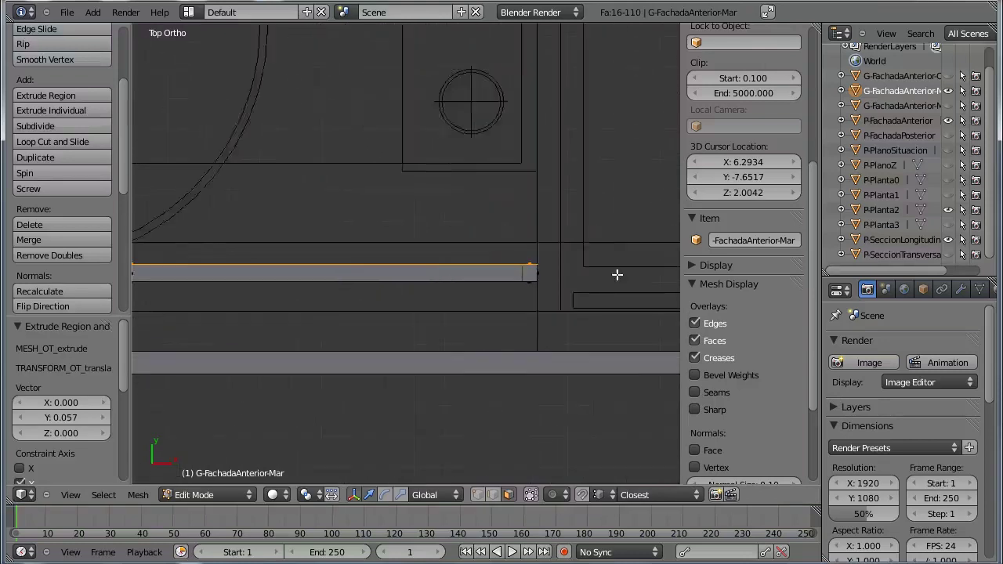
key("z")
scroll(483, 303, "up", 3)
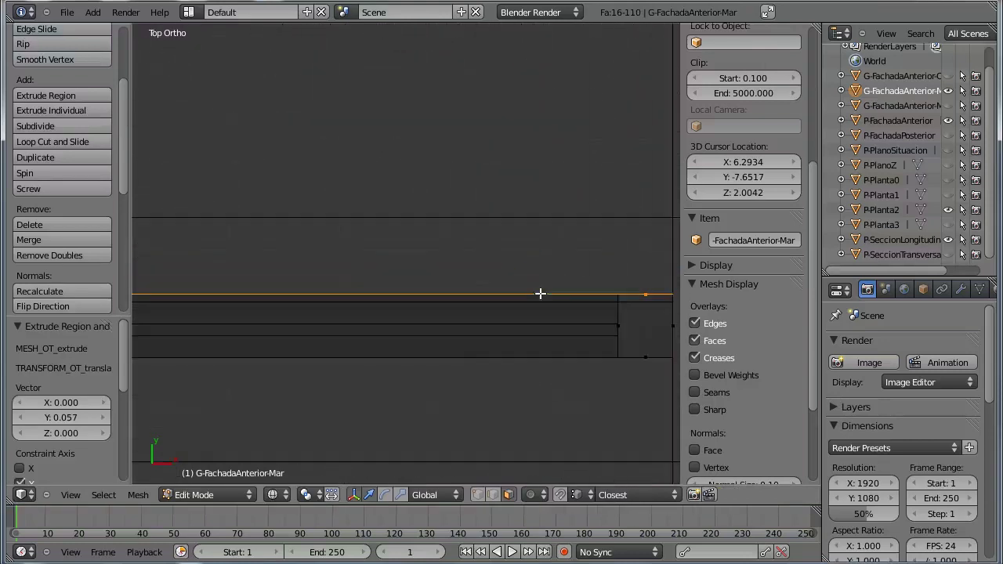
scroll(540, 293, "up", 2)
scroll(448, 261, "up", 1)
key("e")
key("z")
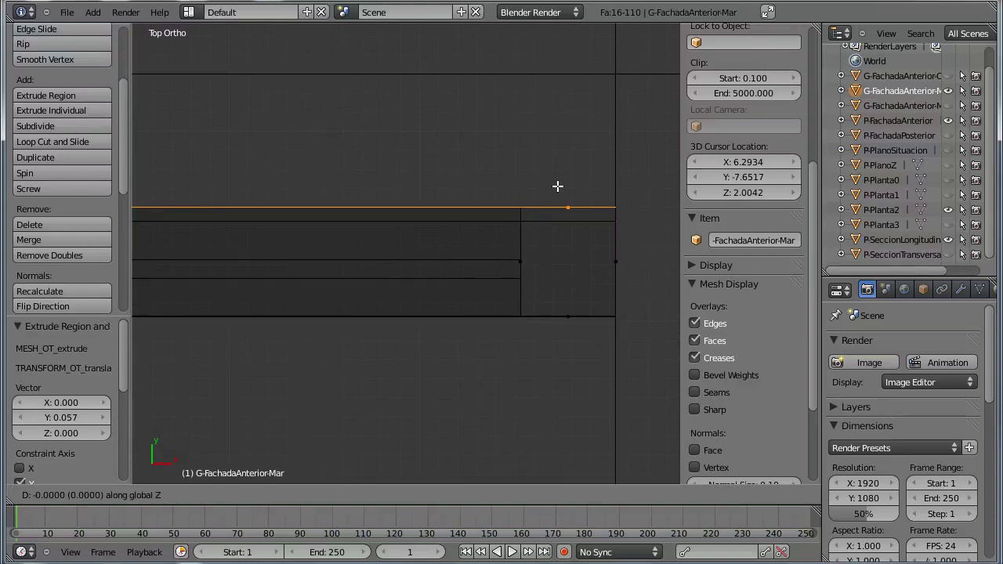
key("y")
left_click(548, 228)
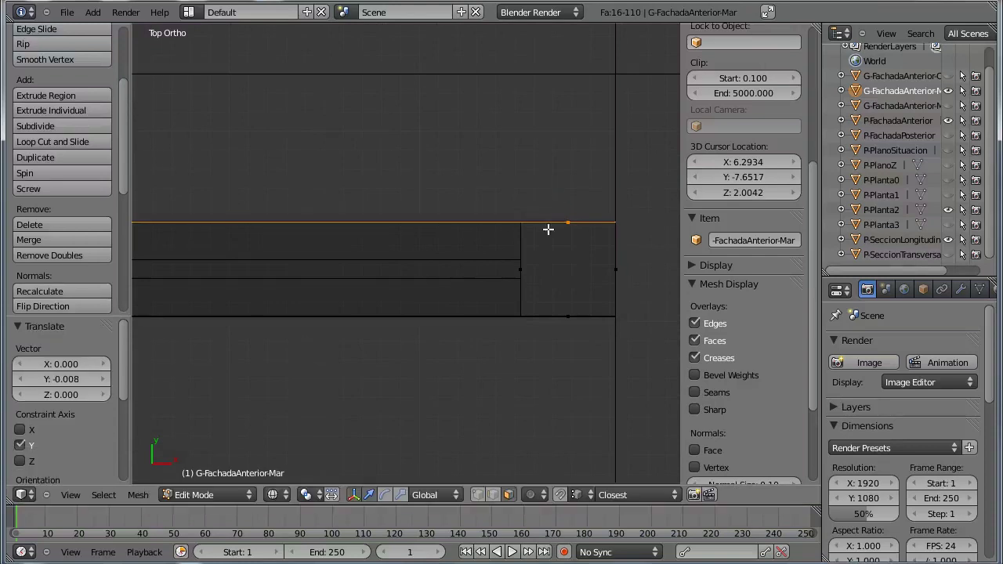
Orbit to inspect the window frames in perspective, then return to Right view
scroll(548, 228, "down", 3)
scroll(514, 275, "down", 3)
scroll(500, 297, "down", 2)
middle_click_drag(452, 315, 380, 183)
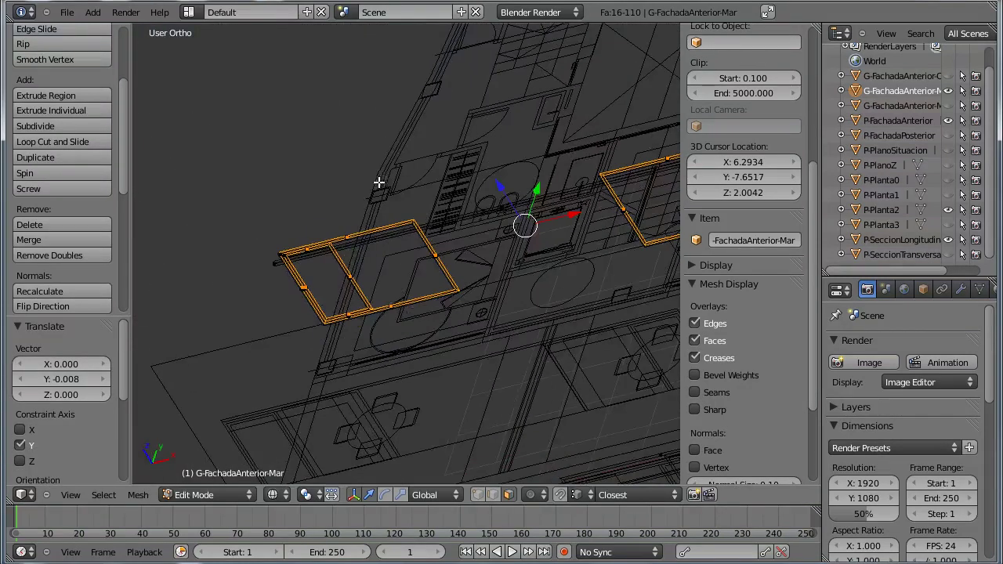
mouse_move(476, 235)
middle_mouse_down()
mouse_move(473, 354)
mouse_move(423, 315)
mouse_move(392, 235)
middle_mouse_up()
scroll(420, 254, "up", 3)
key("KP_3")
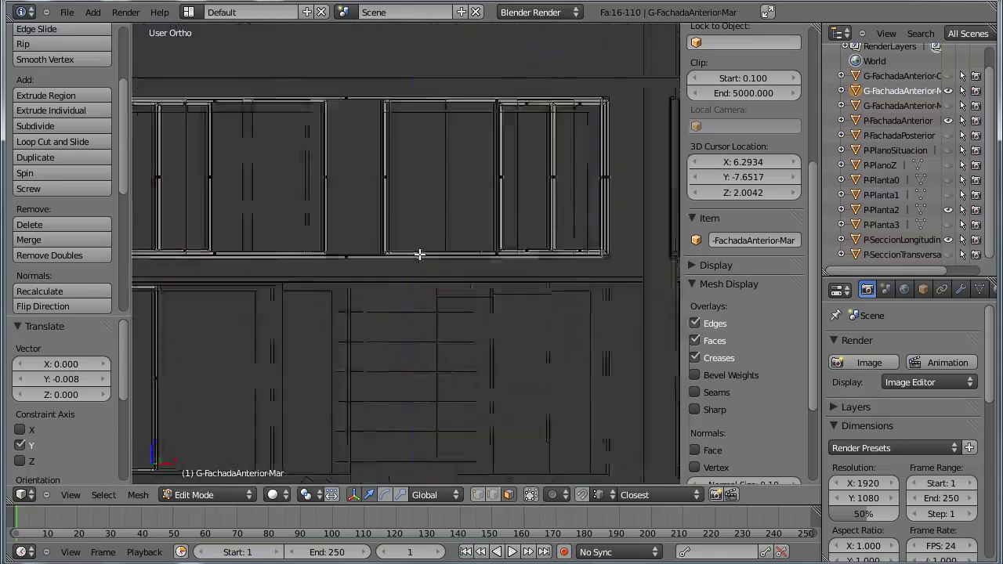
scroll(384, 269, "up", 1)
scroll(429, 279, "up", 2)
Box-select the upper vertical frame edge and extrude it 0.048 along Y
key("a")
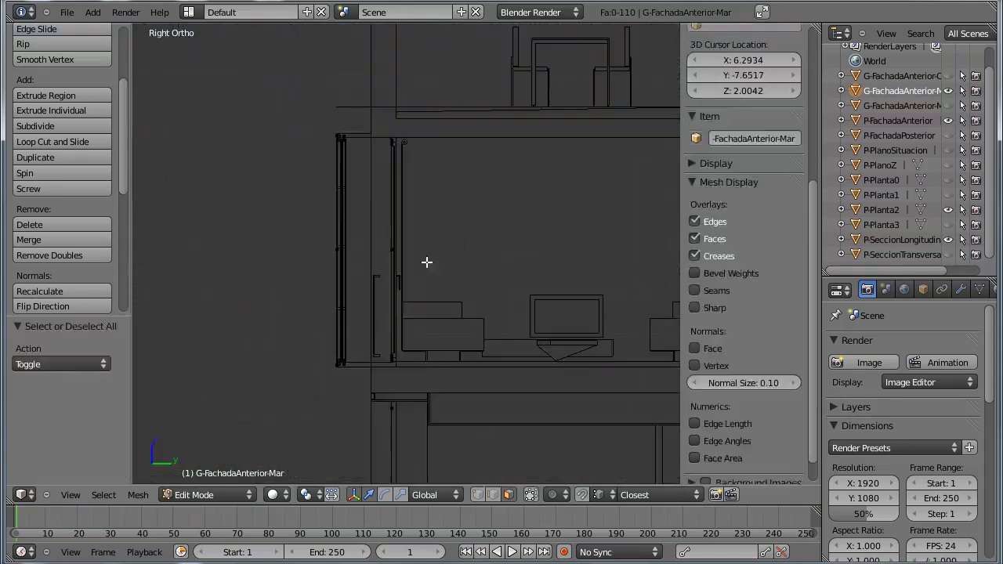
key("b")
left_click_drag(422, 128, 377, 379)
scroll(414, 251, "up", 1)
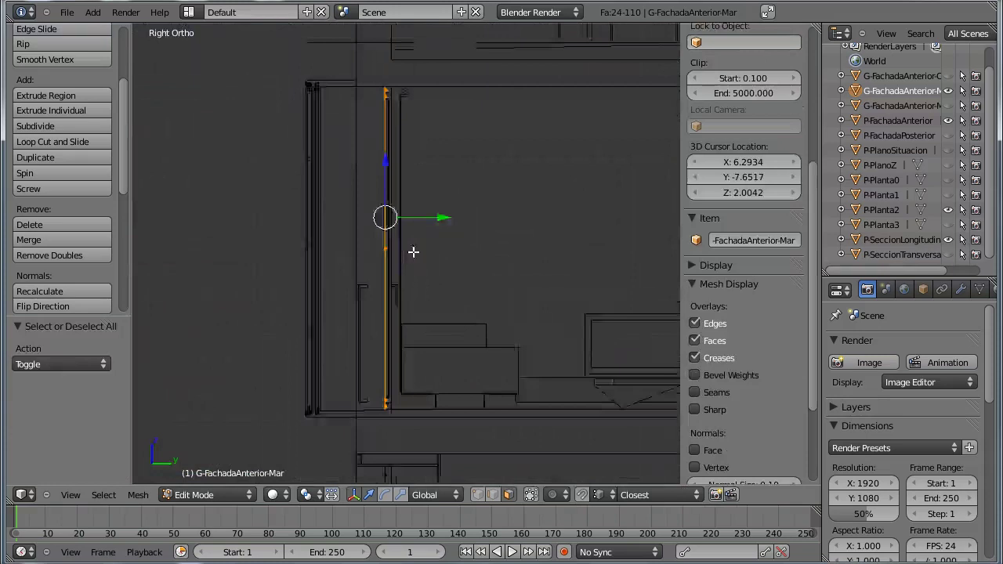
scroll(385, 235, "up", 1)
scroll(434, 286, "up", 1)
key("e")
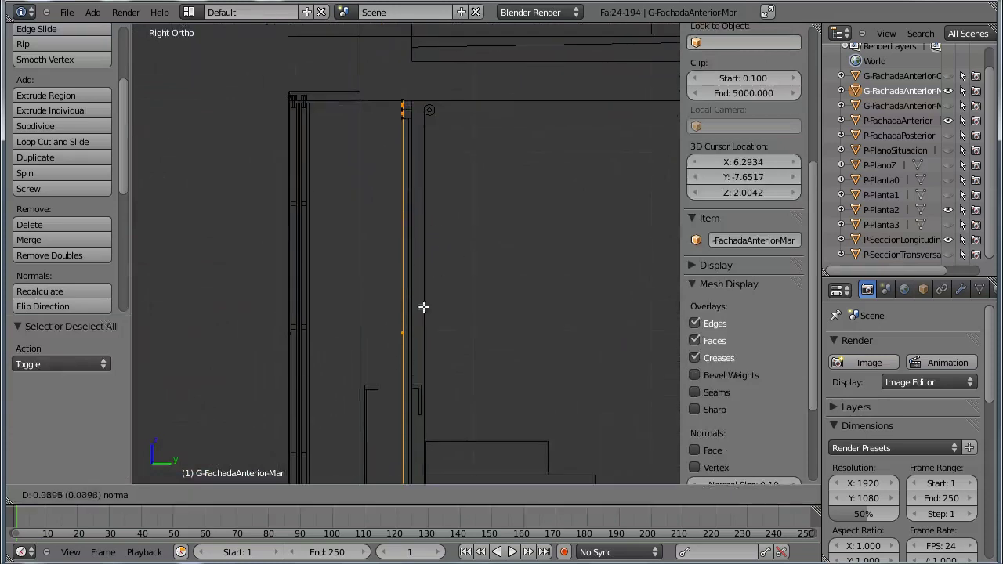
key("y")
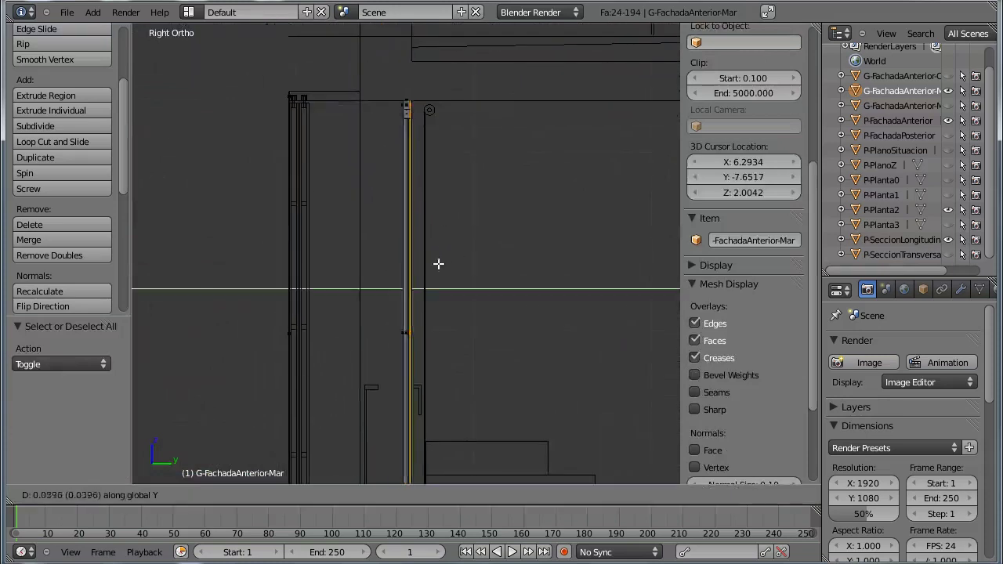
left_click(443, 262)
Extrude the lower floor's vertical frame edge 0.046 along Y
scroll(444, 265, "down", 2)
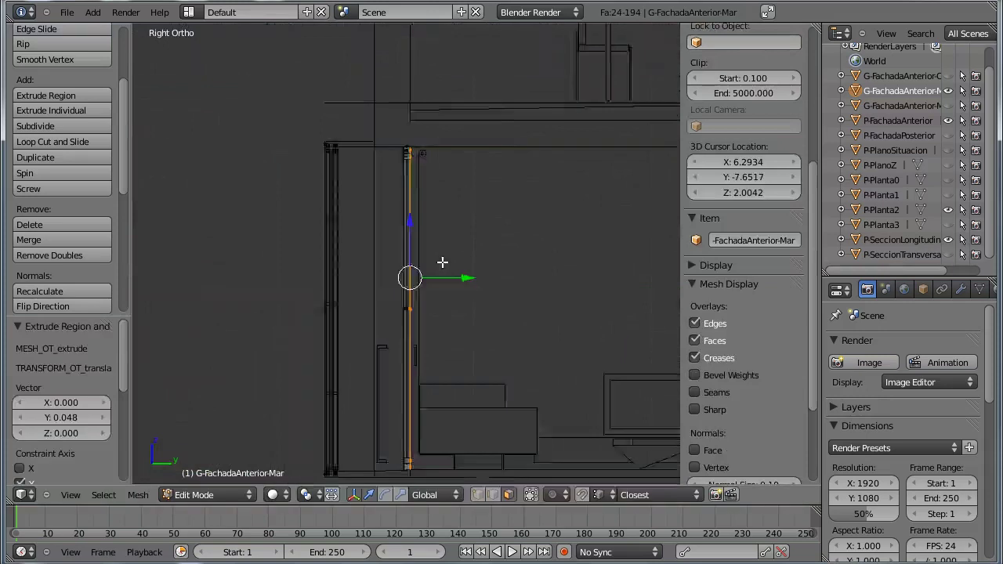
middle_click_drag(444, 266, 441, 106, "shift")
middle_click_drag(425, 298, 423, 202, "shift")
key("a")
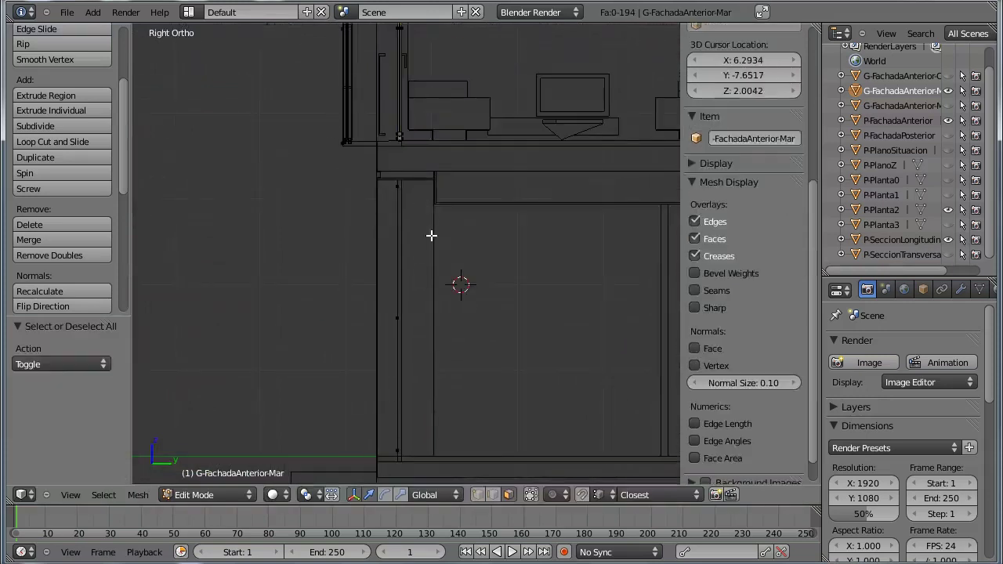
key("b")
left_click_drag(421, 173, 379, 451)
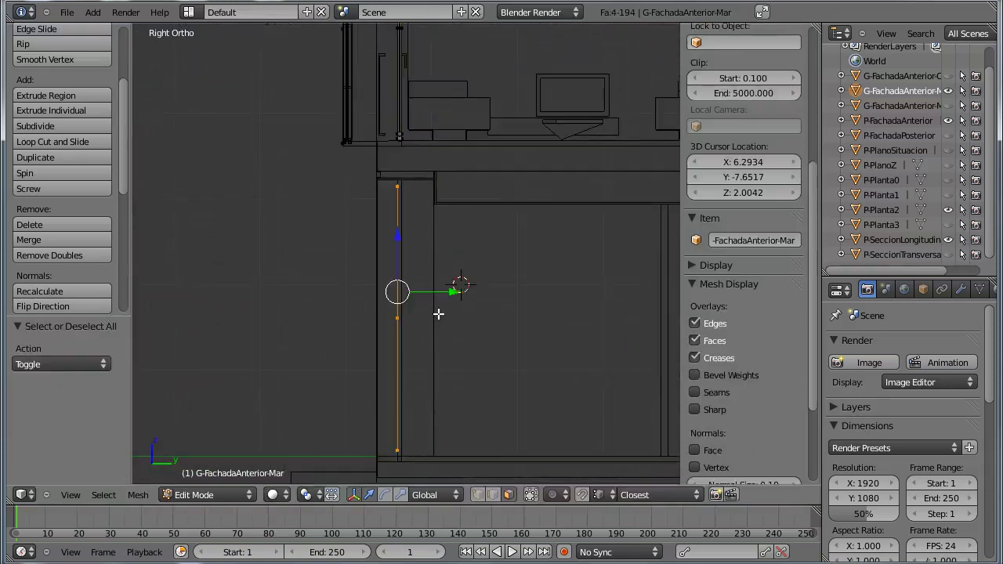
key("e")
key("y")
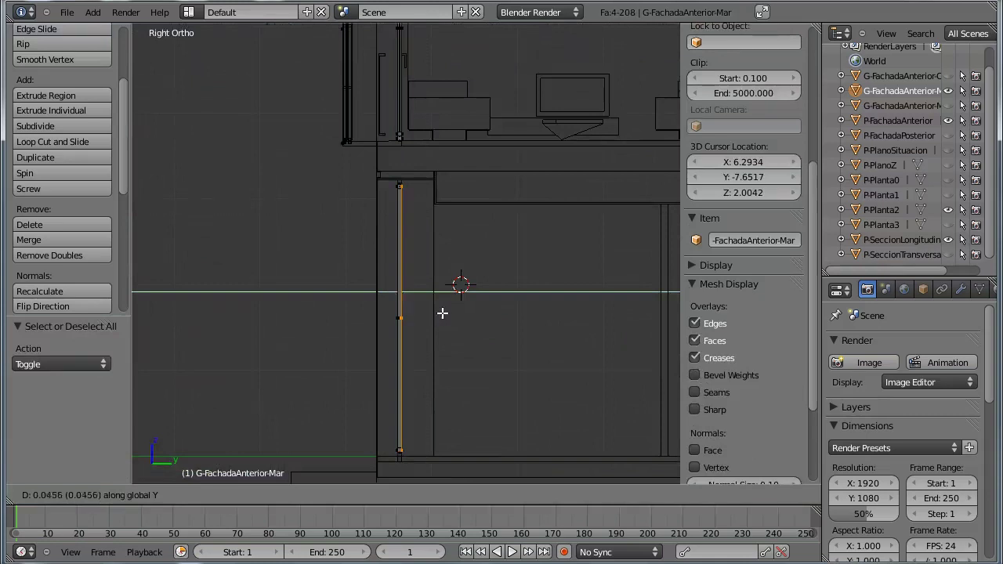
left_click(443, 314)
Nudge the lower extruded edge 0.005 along Y, then view the facade in 3D
scroll(439, 317, "up", 5)
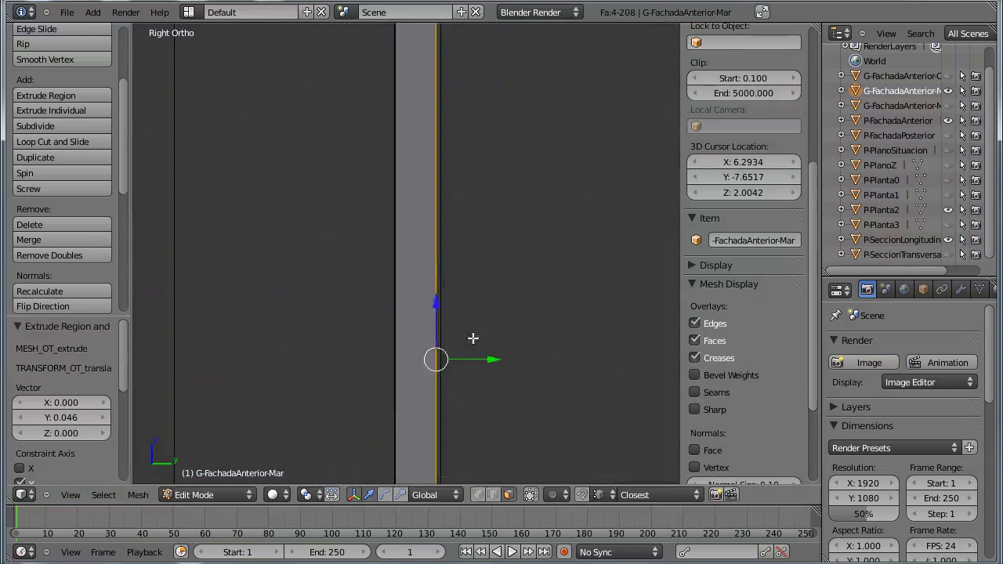
scroll(472, 338, "up", 5)
key("g")
key("y")
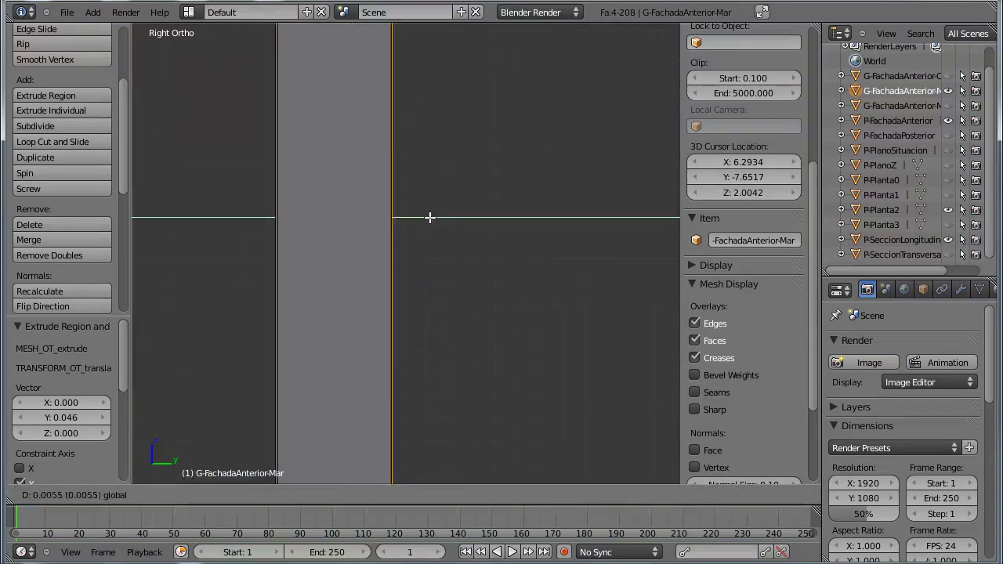
left_click(429, 217)
scroll(421, 260, "down", 3)
scroll(426, 271, "down", 4)
mouse_move(425, 262)
middle_mouse_down()
mouse_move(427, 281)
mouse_move(392, 295)
middle_mouse_up()
scroll(396, 258, "up", 3)
scroll(414, 351, "up", 3)
scroll(443, 222, "up", 3)
scroll(456, 289, "up", 2)
In face select mode, select the railing, left, right and bottom frame faces
key("ctrl+Tab")
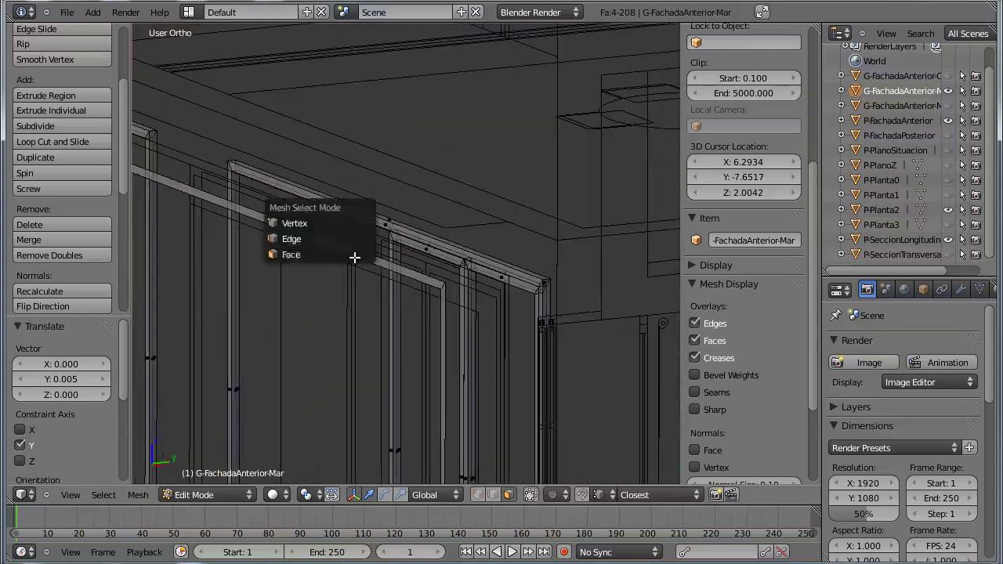
left_click(354, 255)
middle_click_drag(297, 262, 416, 248)
right_click(416, 249)
middle_click_drag(563, 392, 515, 313, "shift")
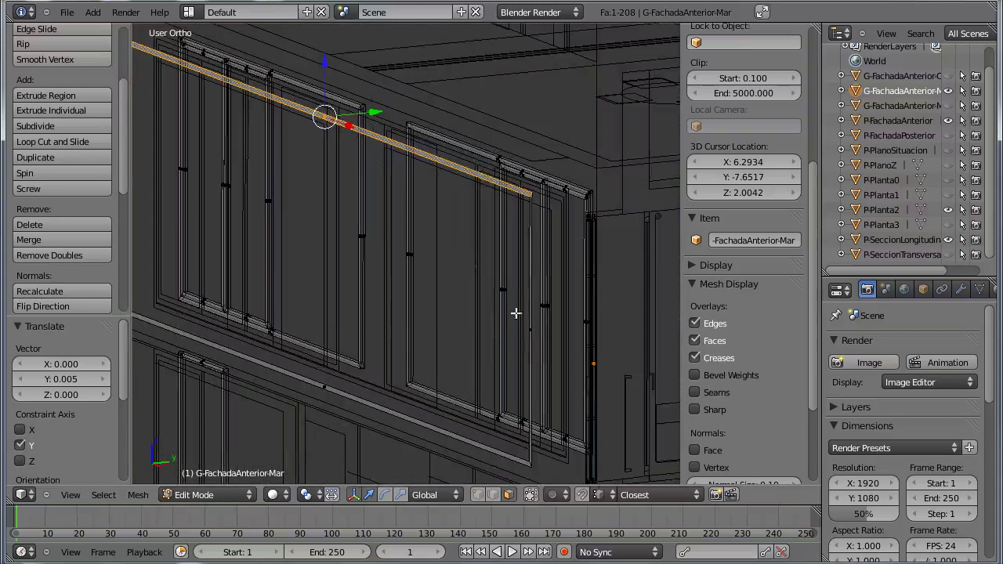
right_click(529, 332, "shift")
middle_click_drag(175, 178, 271, 204, "shift")
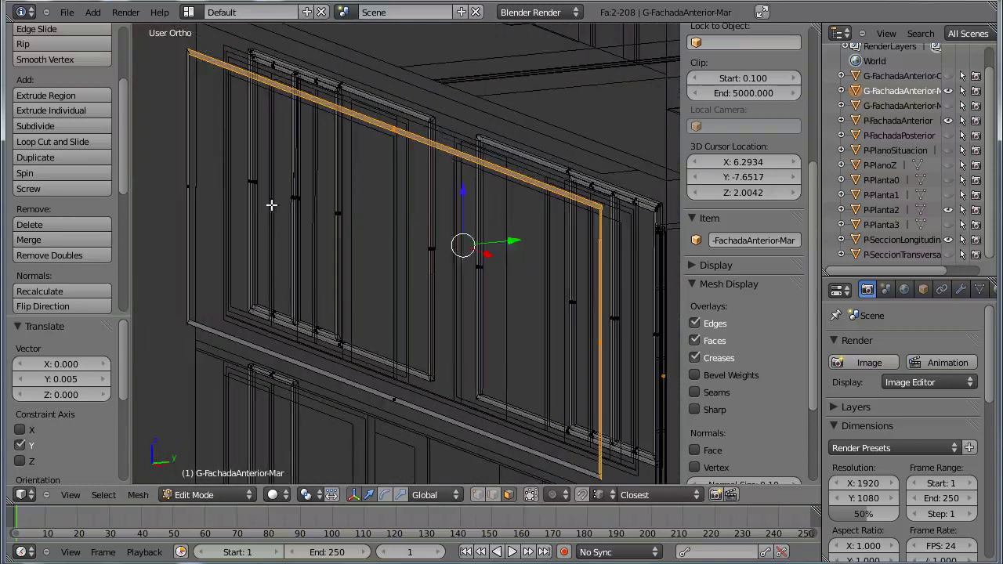
right_click(189, 183, "shift")
right_click(390, 395, "shift")
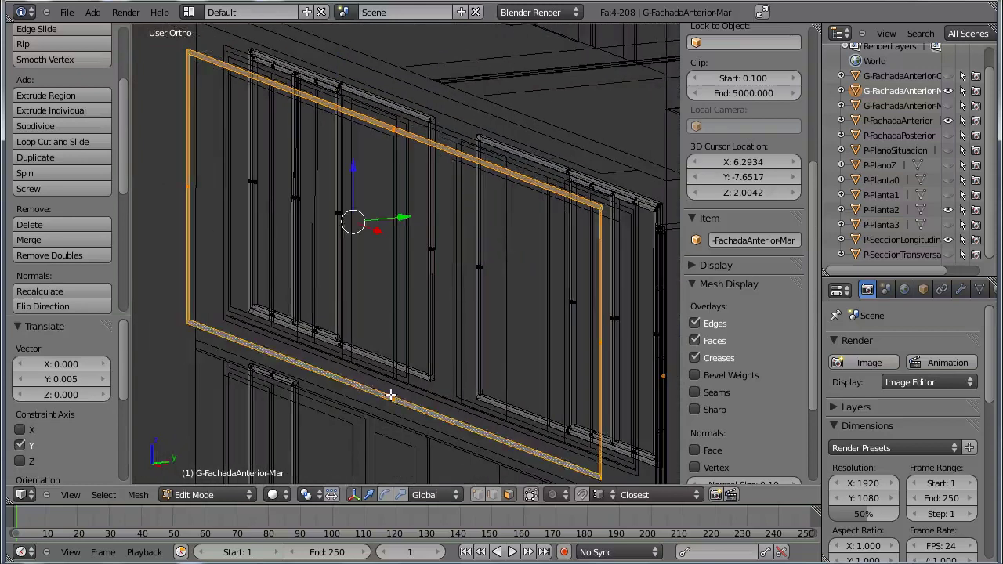
Extrude the selected frame faces 0.406 along Y in Right view
key("KP_3")
scroll(360, 306, "up", 1)
scroll(356, 295, "up", 1)
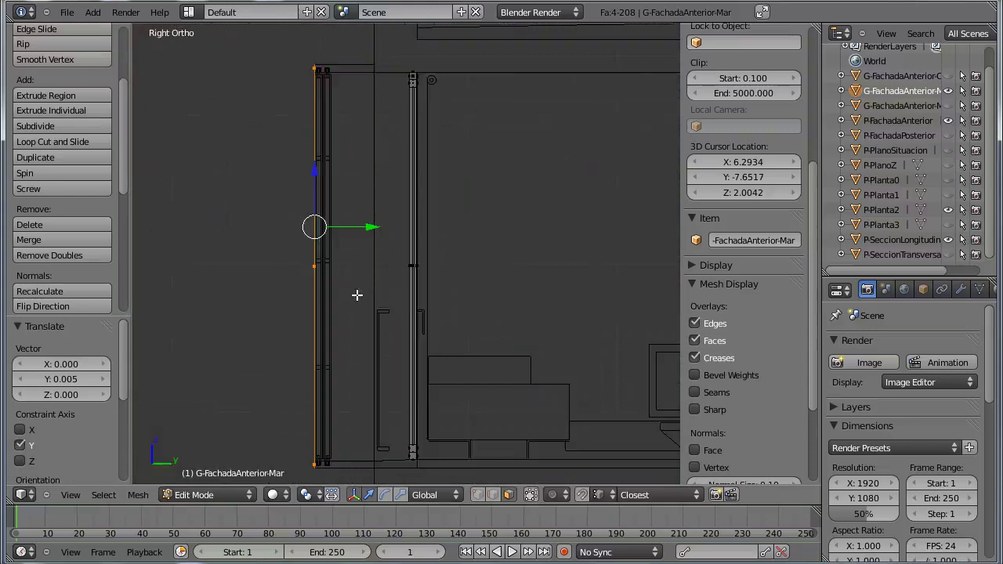
scroll(369, 271, "down", 5)
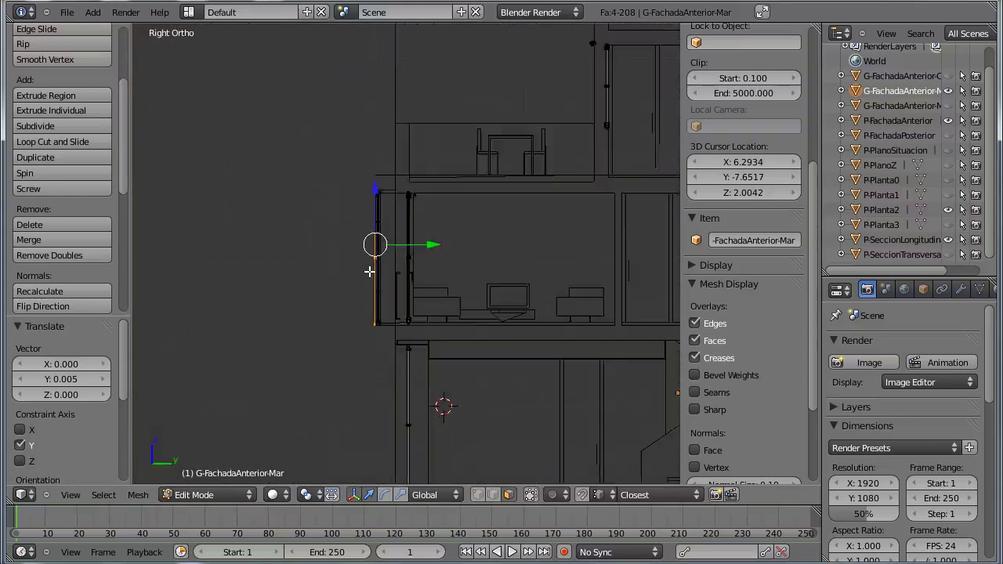
scroll(369, 271, "down", 3)
scroll(368, 262, "up", 5)
scroll(367, 253, "up", 2)
key("e")
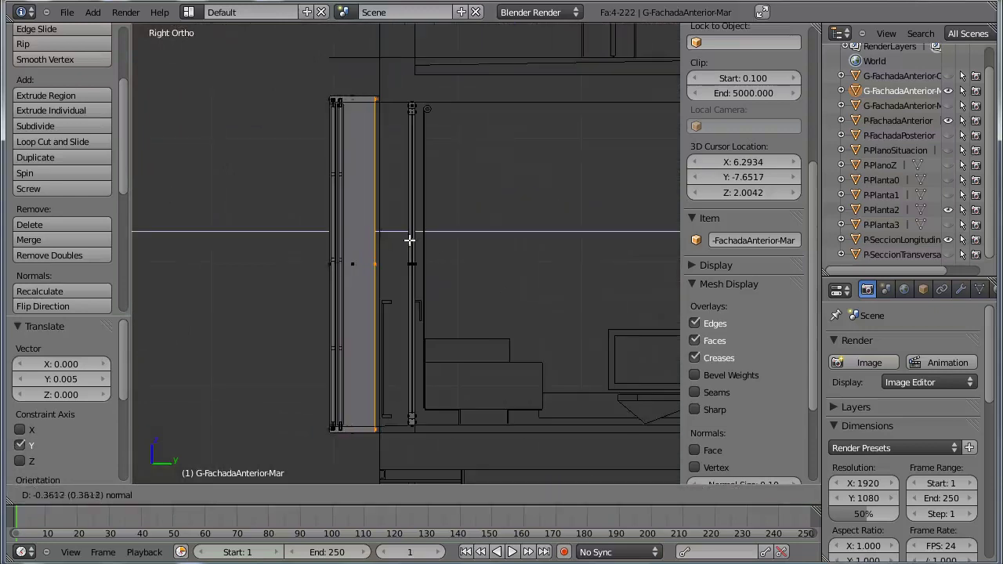
left_click(413, 241)
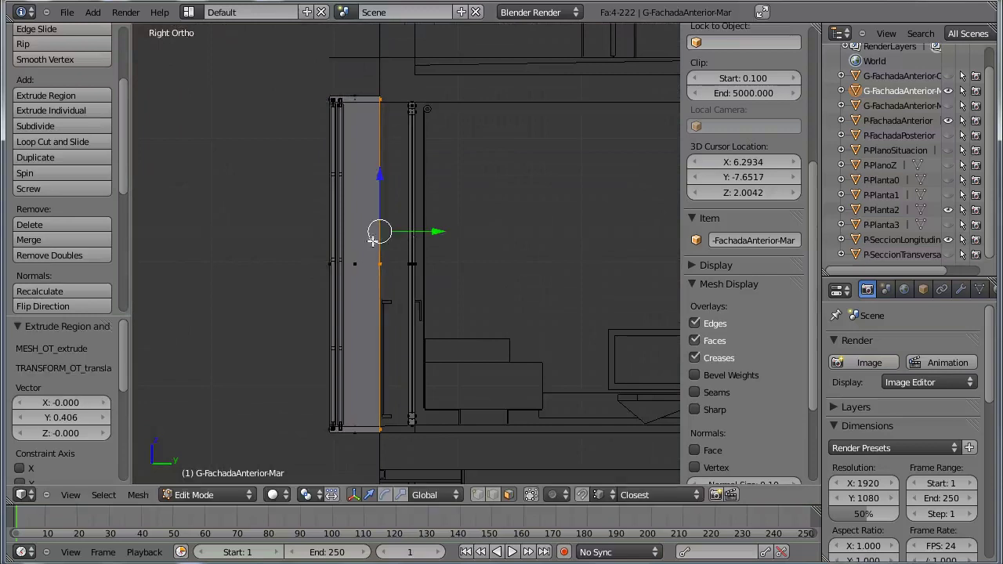
Inspect the extruded panel from an oblique angle and return to Object Mode
middle_click_drag(376, 246, 386, 281)
key("KP_Decimal")
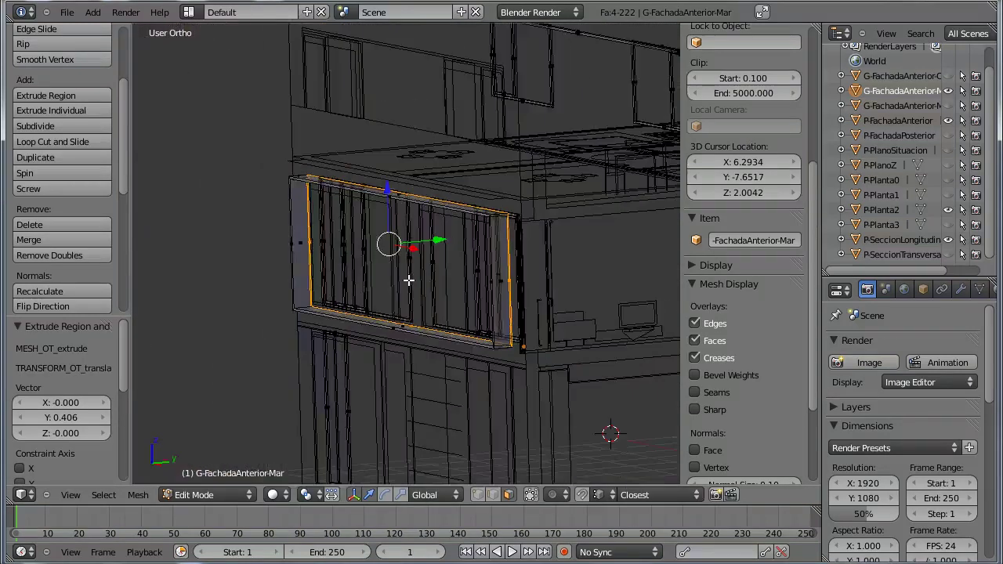
scroll(484, 272, "up", 4)
mouse_move(484, 272)
middle_mouse_down()
mouse_move(530, 269)
mouse_move(425, 282)
mouse_move(435, 297)
middle_mouse_up()
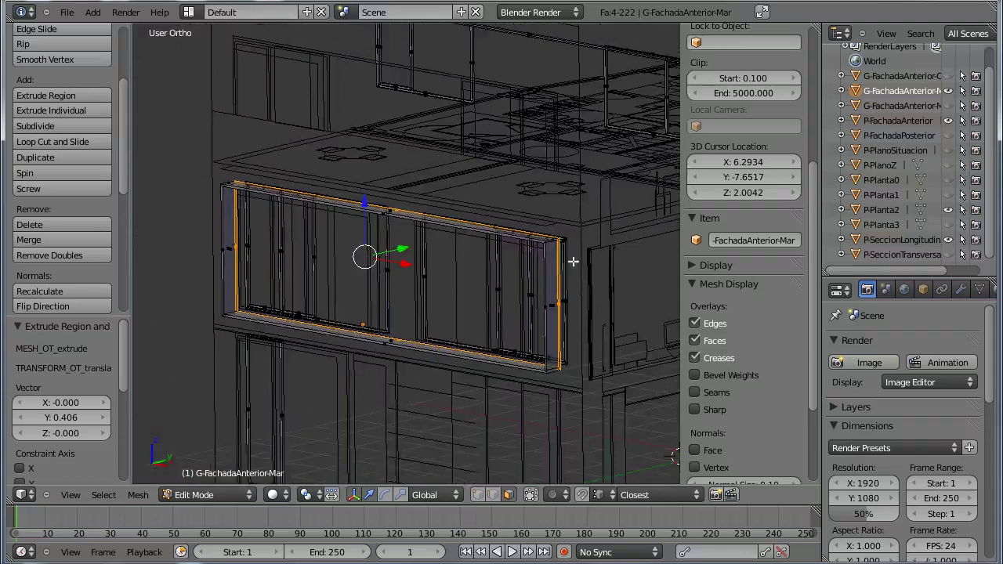
left_click(220, 494)
left_click(226, 478)
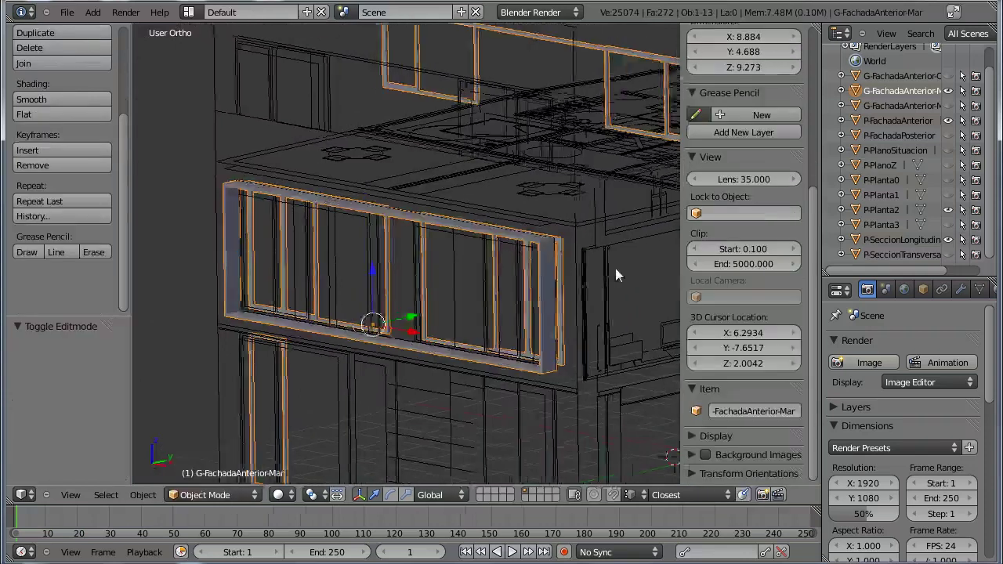
Hide G-FachadaAnterior-Mar, show and select G-FachadaAnterior-Cri, and enter Edit Mode in Front view
mouse_move(615, 268)
middle_mouse_down()
mouse_move(558, 293)
mouse_move(595, 282)
middle_mouse_up()
left_click(947, 91)
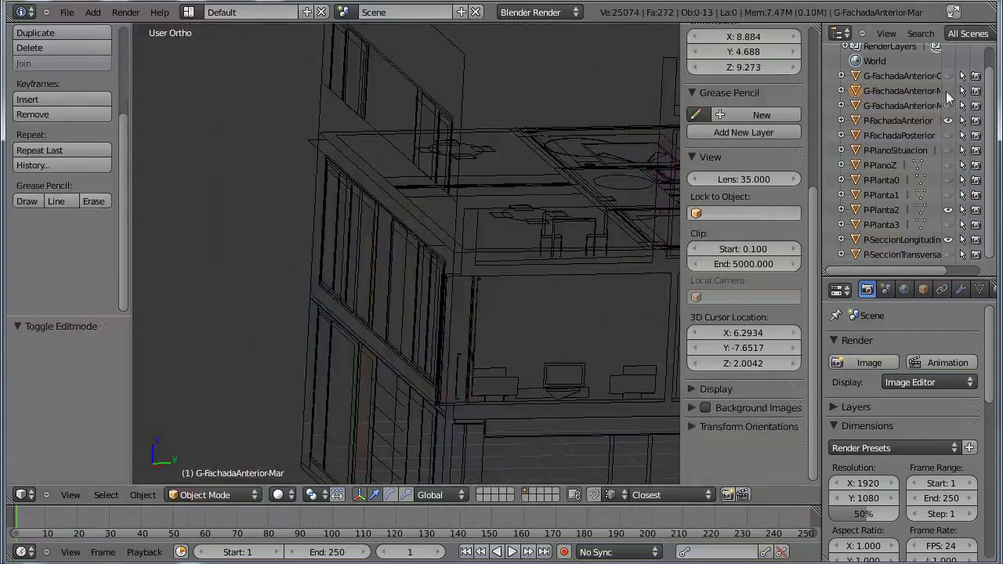
left_click(948, 76)
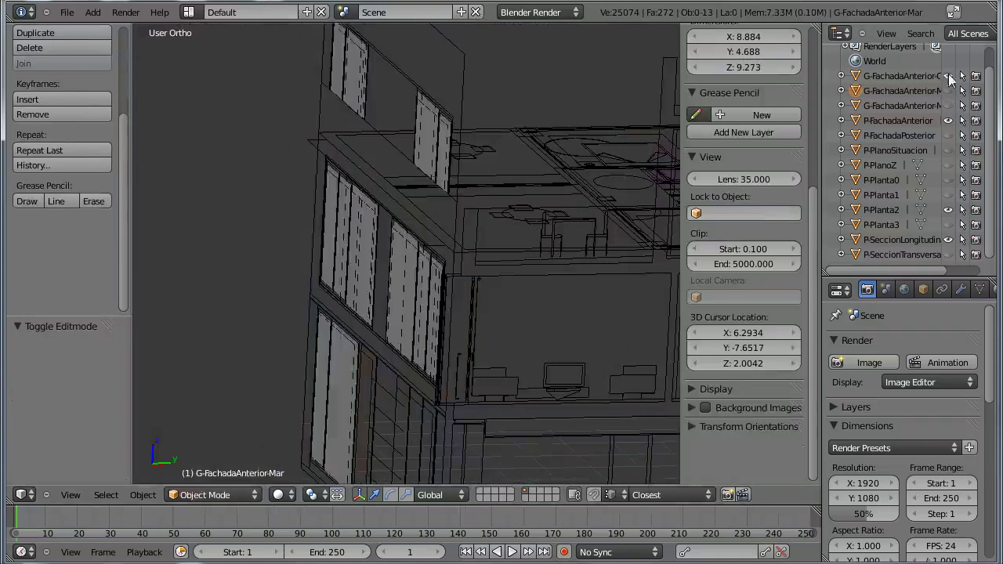
middle_click_drag(470, 207, 441, 185)
right_click(441, 185)
middle_click_drag(465, 216, 434, 233)
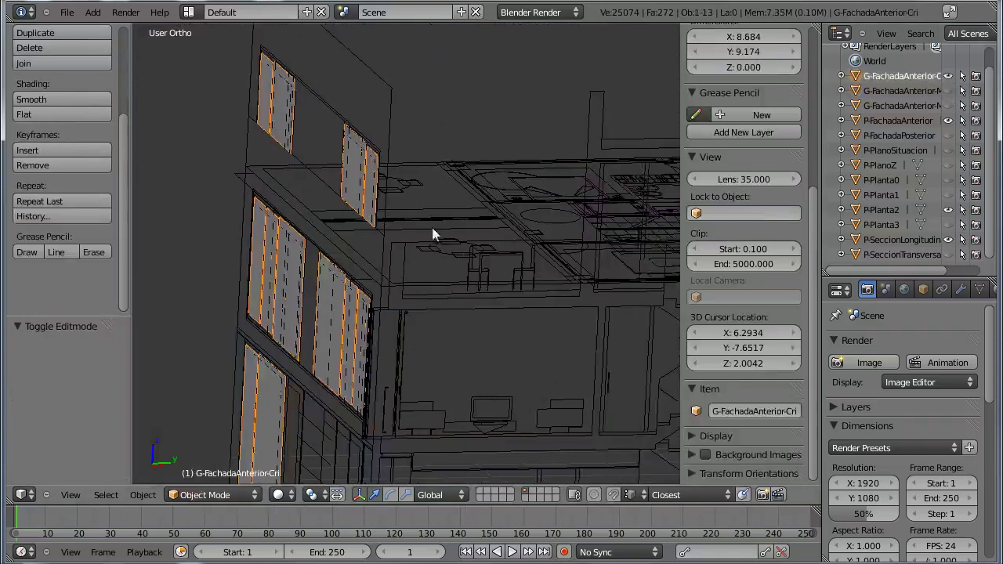
key("KP_1")
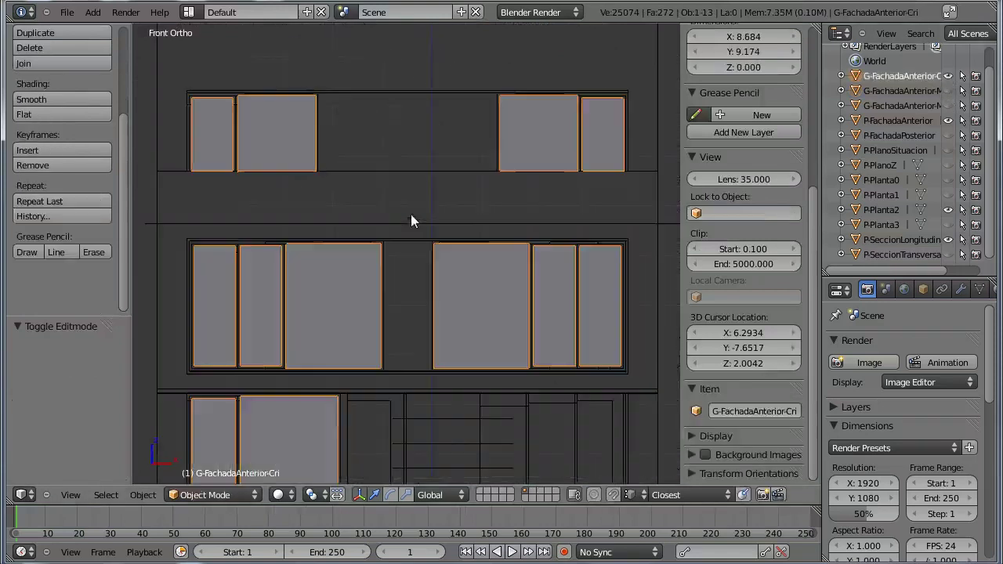
key("Tab")
Box-select the four top-row glass panes and move them 4.195 along Y in Top view
key("a")
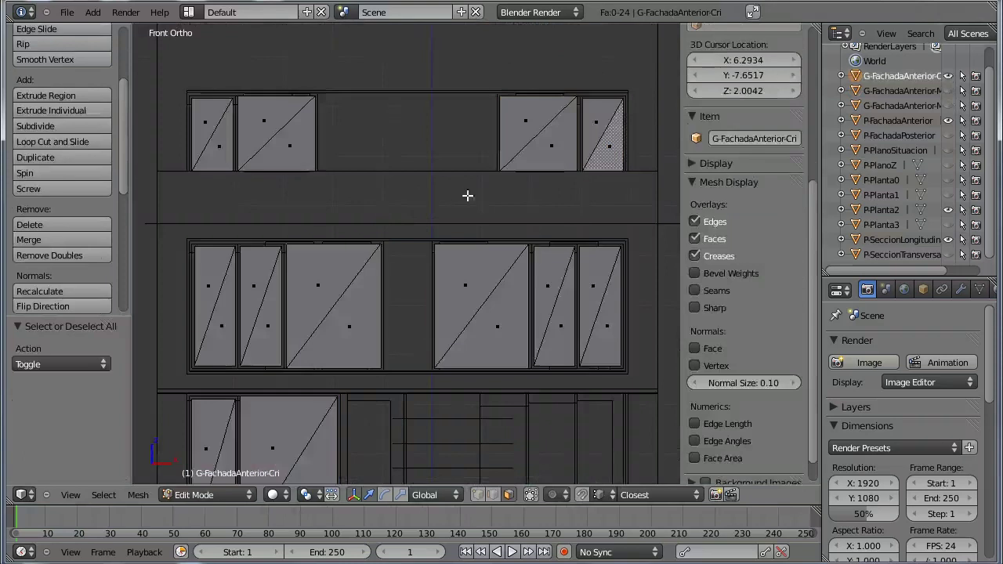
key("b")
left_click_drag(611, 80, 169, 191)
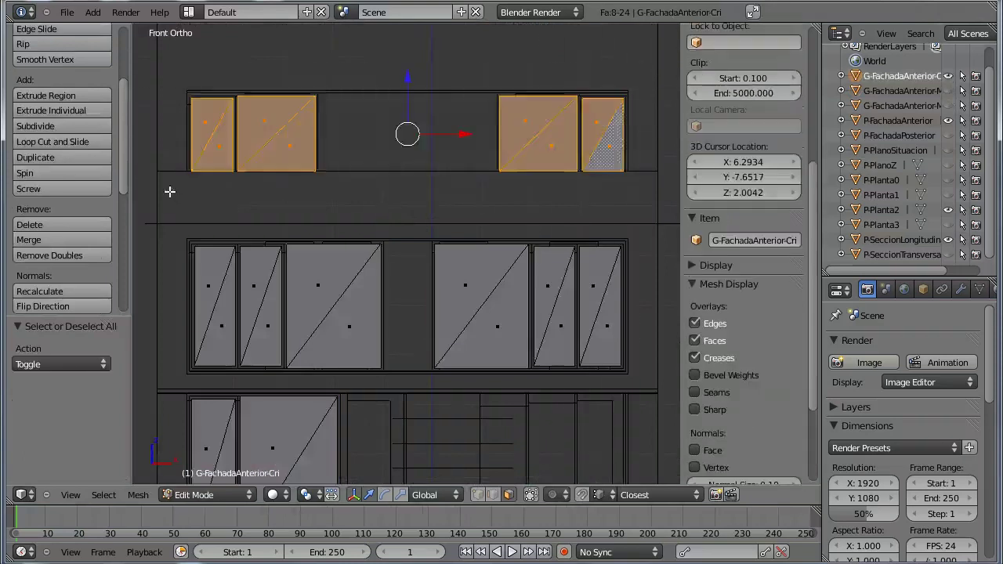
key("KP_7")
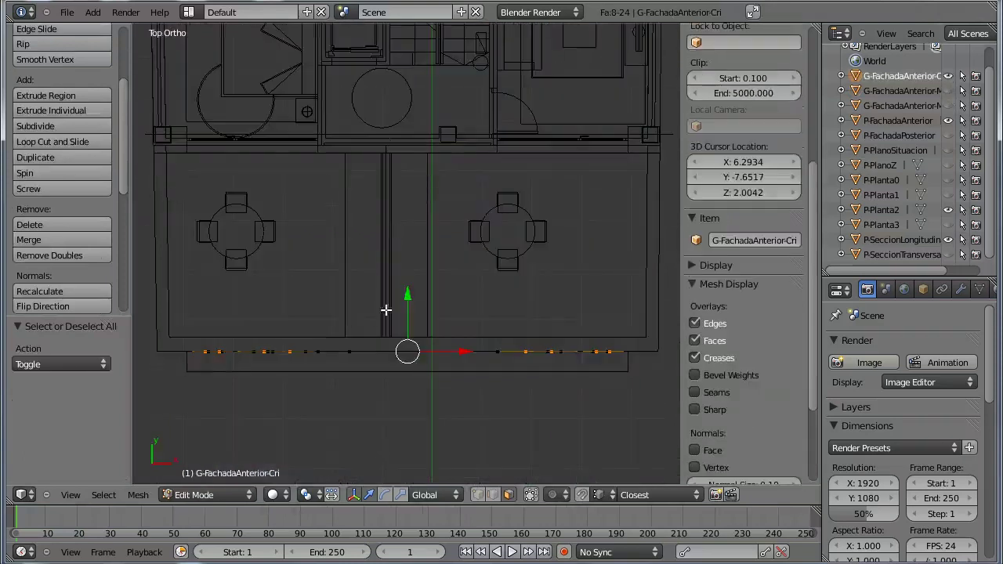
left_click_drag(407, 300, 409, 124)
left_click(414, 92)
scroll(293, 127, "up", 3)
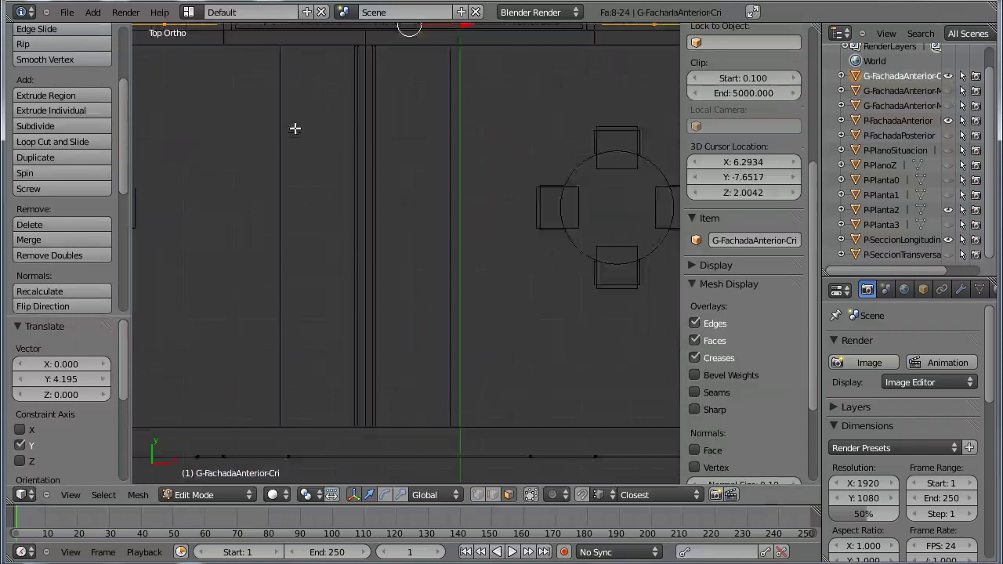
scroll(531, 370, "down", 2)
scroll(439, 246, "up", 4)
scroll(482, 283, "up", 2)
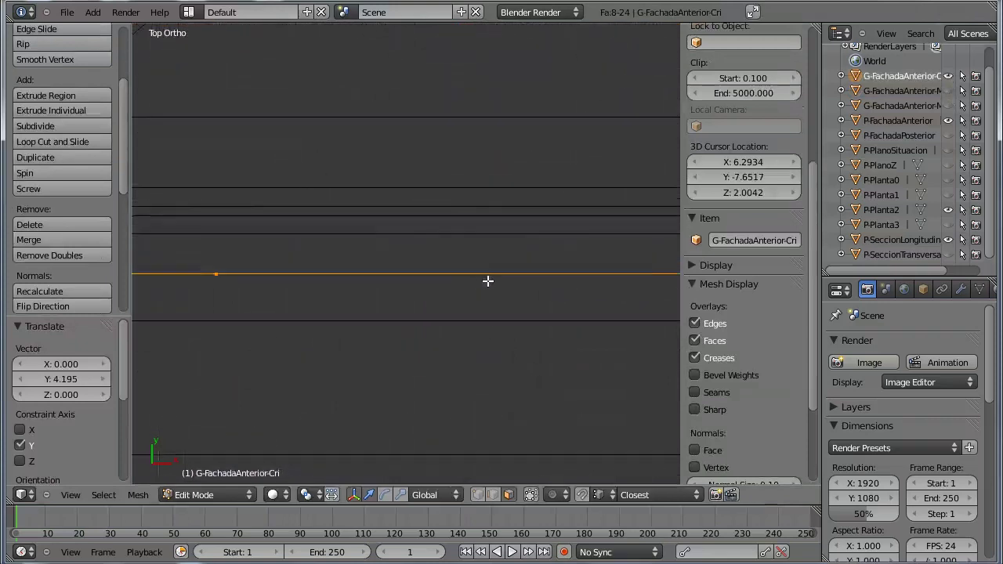
scroll(488, 280, "down", 2)
scroll(306, 287, "down", 2)
scroll(529, 282, "up", 5)
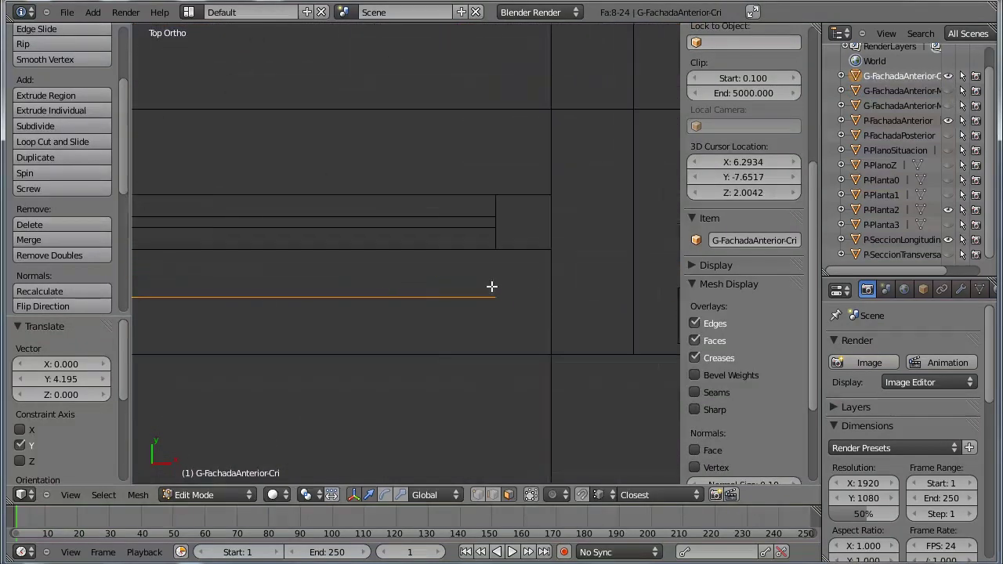
Fine-tune the top-row panes a further 0.064 along Y
key("g")
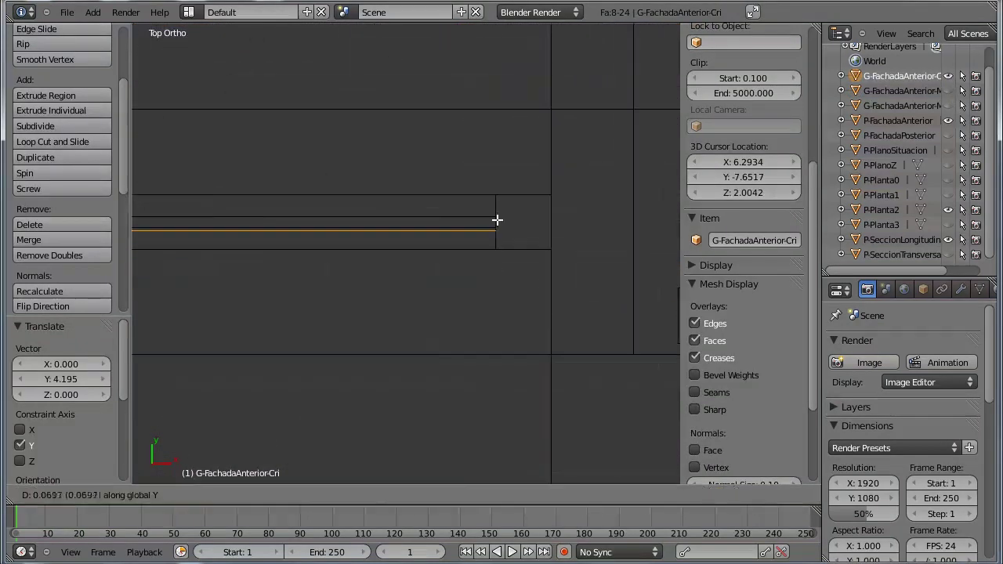
left_click(497, 215)
scroll(519, 250, "down", 3)
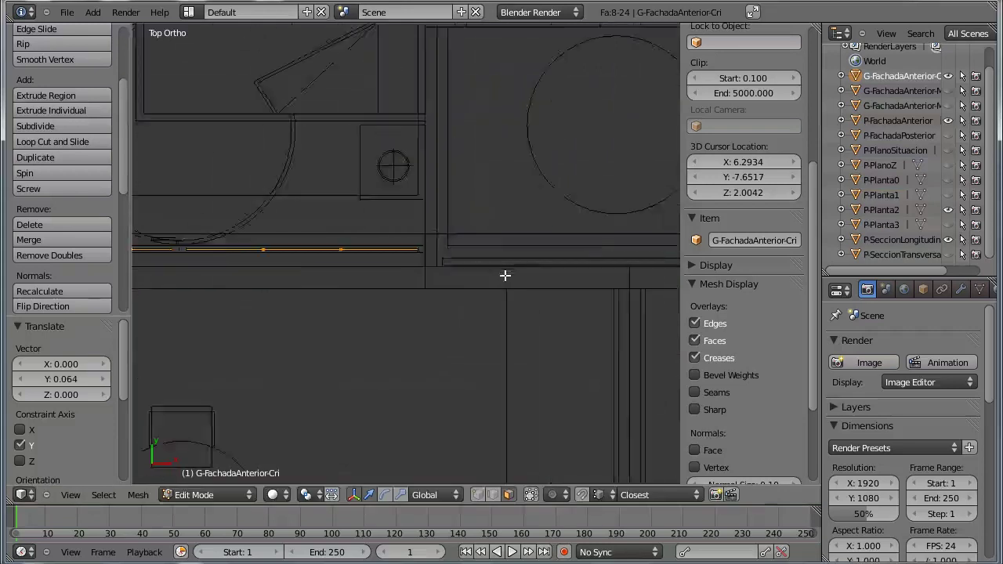
scroll(504, 275, "down", 2)
mouse_move(495, 332)
middle_mouse_down()
mouse_move(377, 294)
mouse_move(352, 201)
middle_mouse_up()
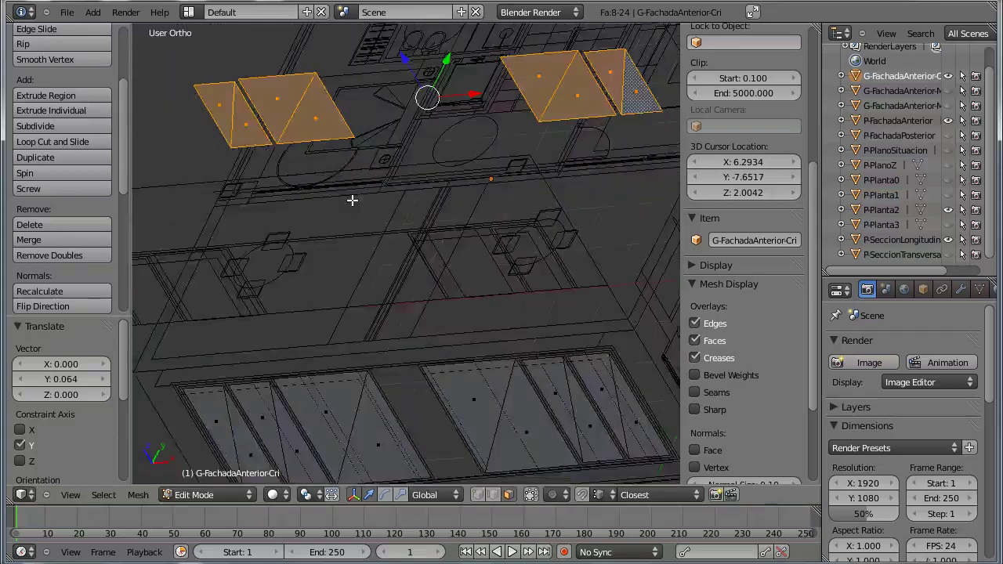
In Right view, box-select the glass pane's vertical edge in section
key("KP_3")
middle_click_drag(306, 234, 378, 199, "shift")
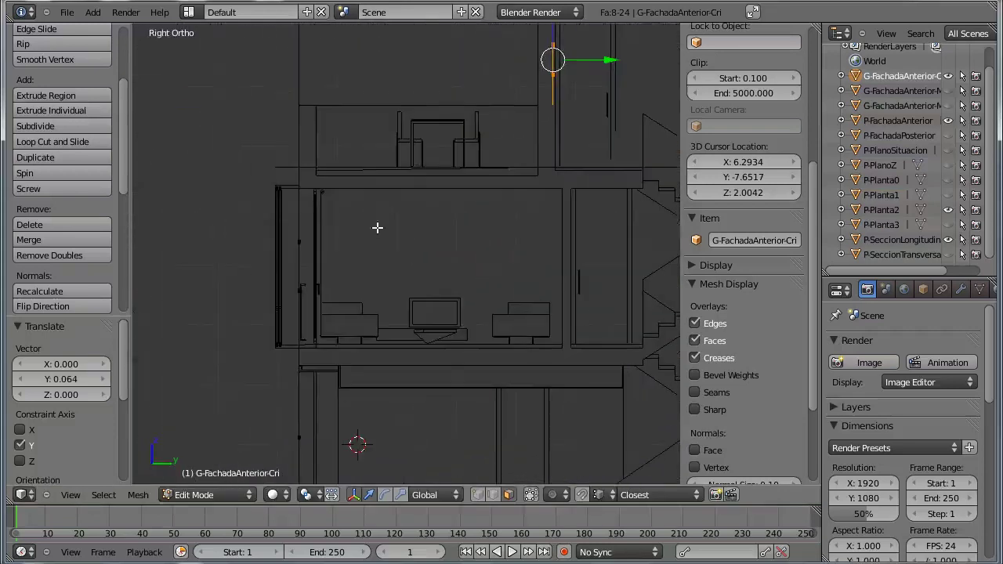
key("a")
key("b")
left_click_drag(353, 168, 261, 350)
Zoom in on the selected pane edge and slide it along Y onto the section line
scroll(304, 306, "up", 2)
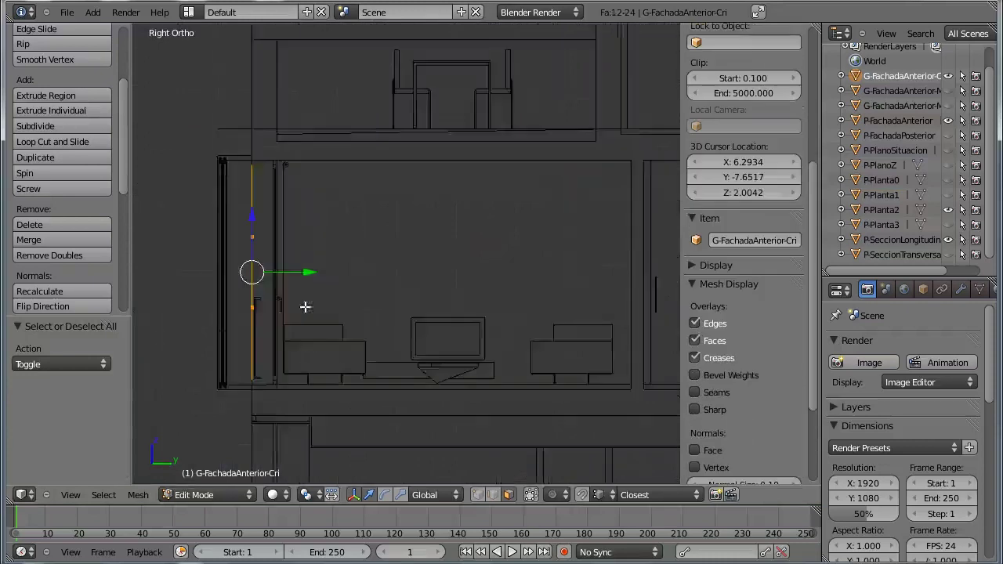
middle_click_drag(305, 306, 381, 206, "shift")
scroll(381, 206, "up", 2)
scroll(296, 240, "up", 2)
middle_click_drag(296, 240, 409, 379, "shift")
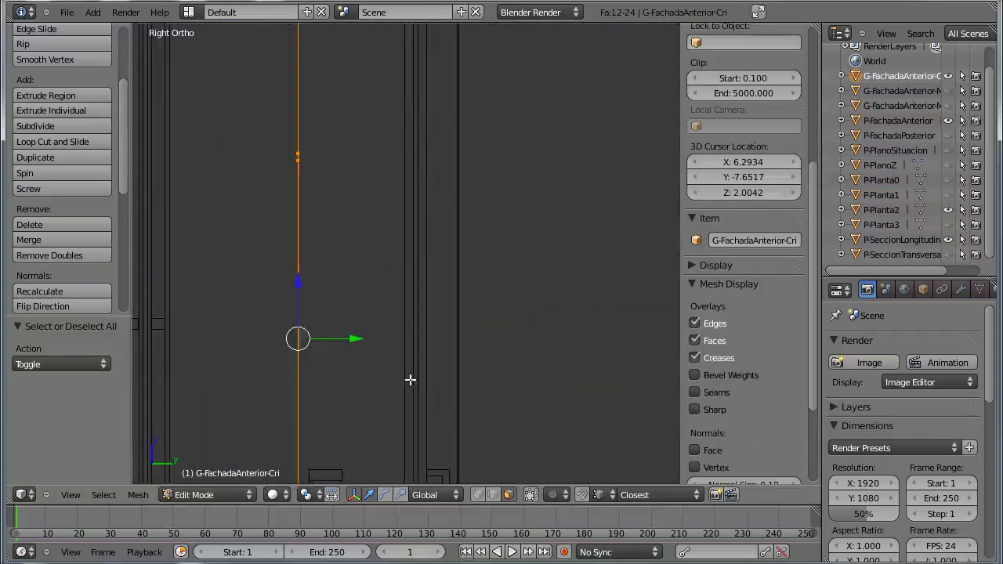
scroll(399, 321, "up", 2)
scroll(403, 318, "up", 2)
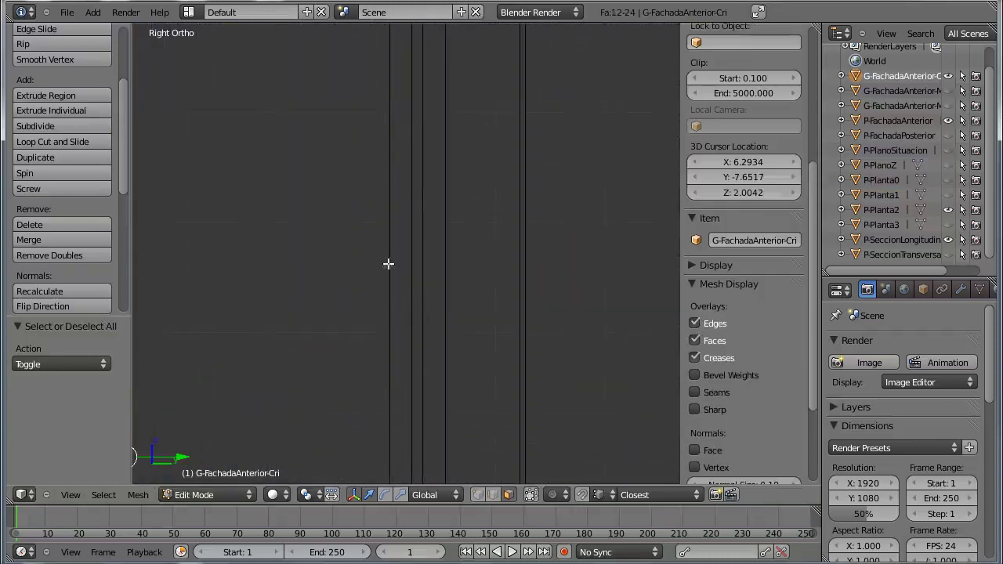
left_click_drag(388, 185, 445, 379)
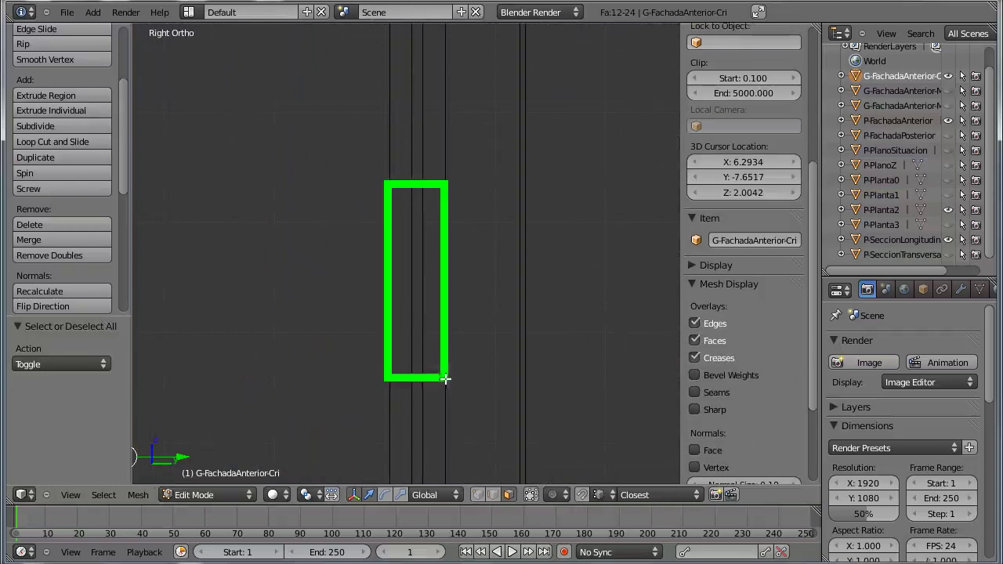
left_click_drag(408, 145, 424, 322)
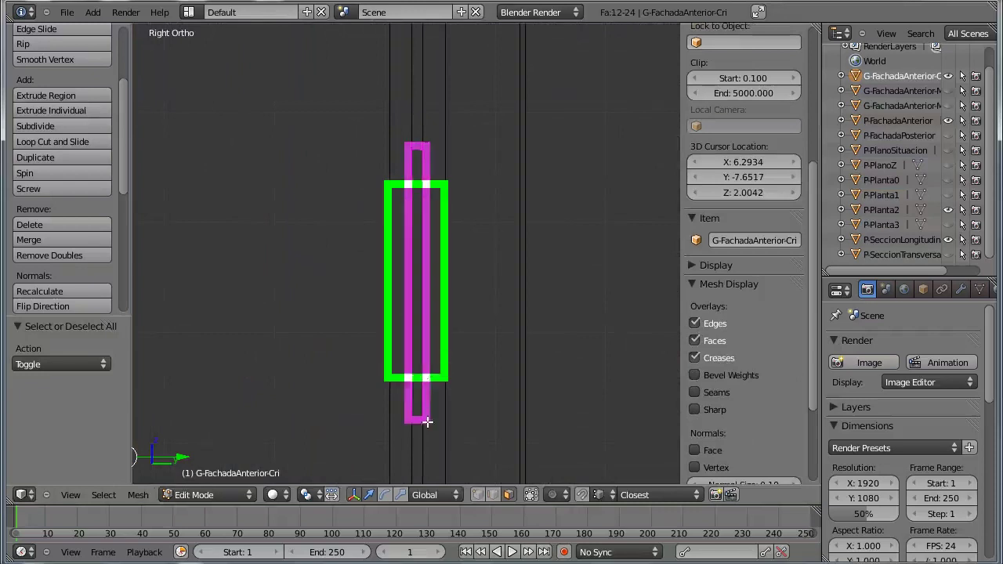
left_click_drag(427, 421, 427, 424)
scroll(329, 206, "down", 3)
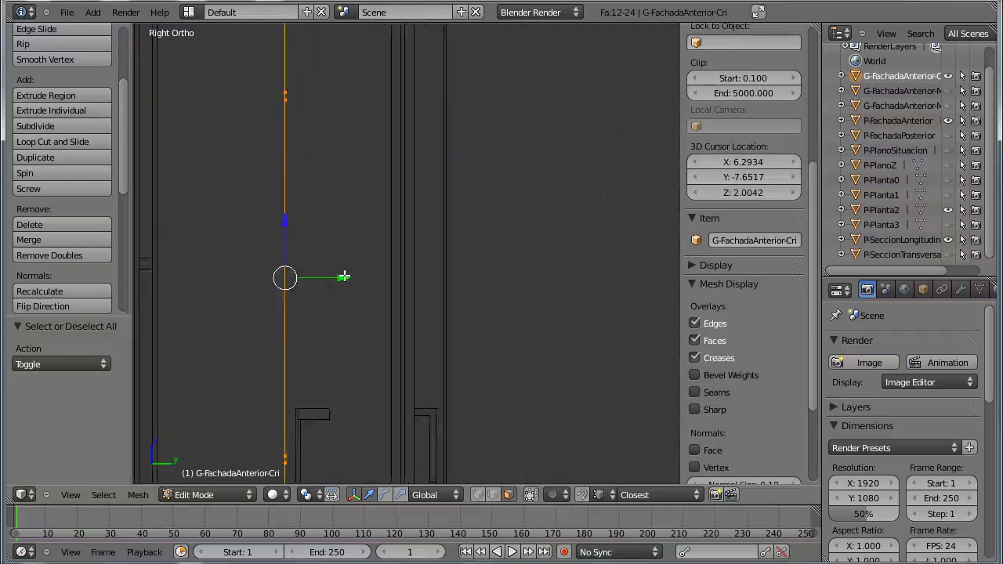
scroll(344, 276, "up", 4)
left_click_drag(226, 293, 463, 297)
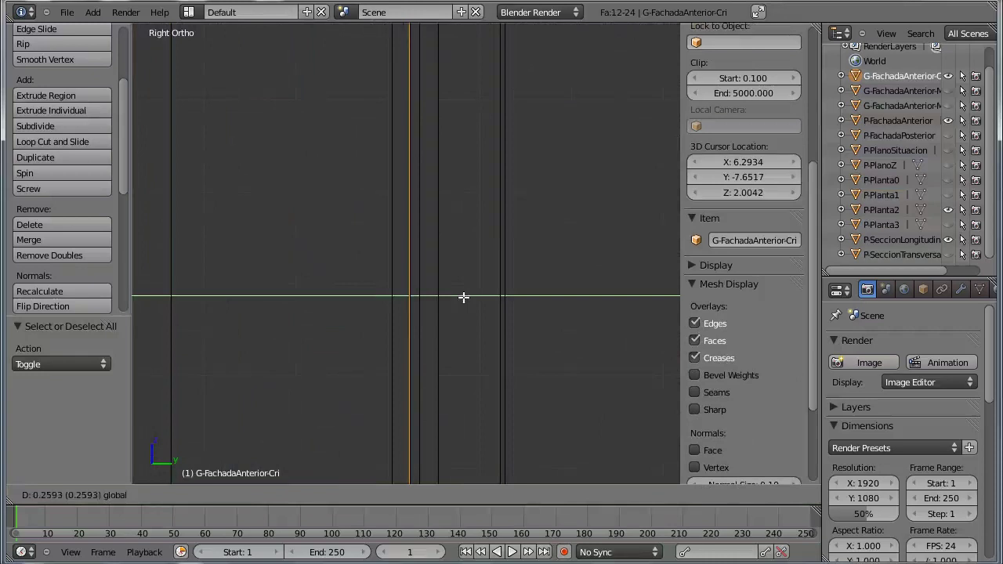
left_click(464, 297)
Nudge the frame edge slightly further along Y
mouse_move(426, 307)
middle_mouse_down("shift")
mouse_move(434, 251)
mouse_move(420, 223)
middle_mouse_up("shift")
left_click_drag(420, 222, 447, 219)
left_click(444, 218)
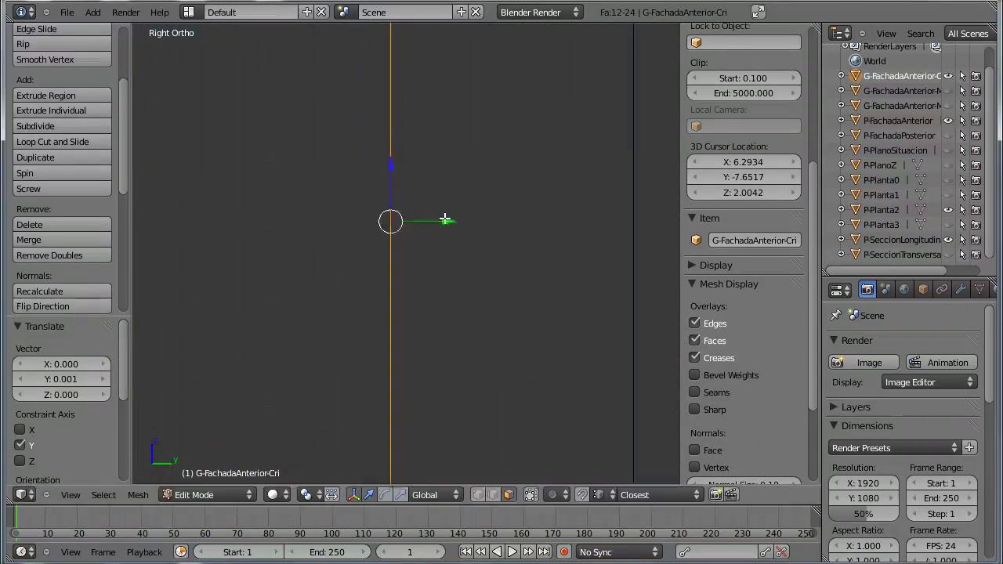
scroll(404, 239, "up", 1)
scroll(403, 242, "up", 1)
scroll(393, 203, "up", 2)
scroll(392, 251, "down", 3, "shift")
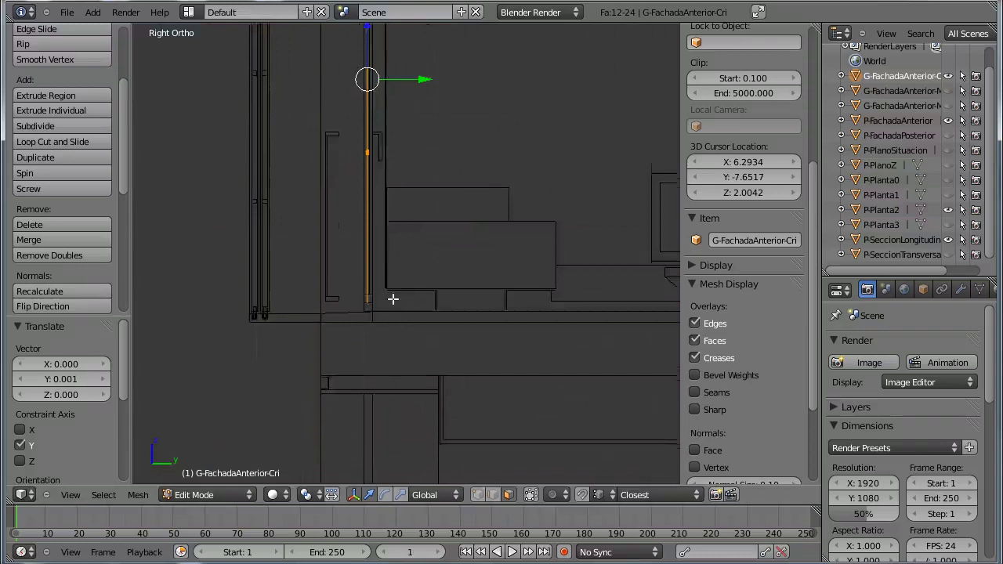
scroll(392, 219, "down", 3, "shift")
scroll(380, 169, "down", 2, "shift")
Select the vertical window frame edge and move it along Y onto the section line
key("a")
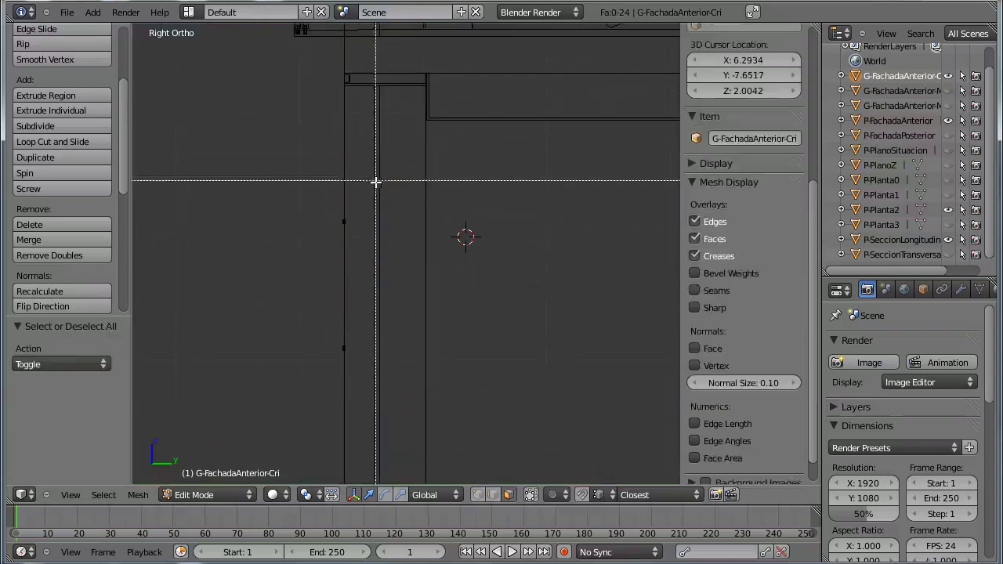
left_click_drag(376, 181, 348, 320)
scroll(365, 329, "up", 1, "ctrl")
scroll(374, 293, "down", 3, "ctrl")
scroll(369, 300, "up", 3, "ctrl")
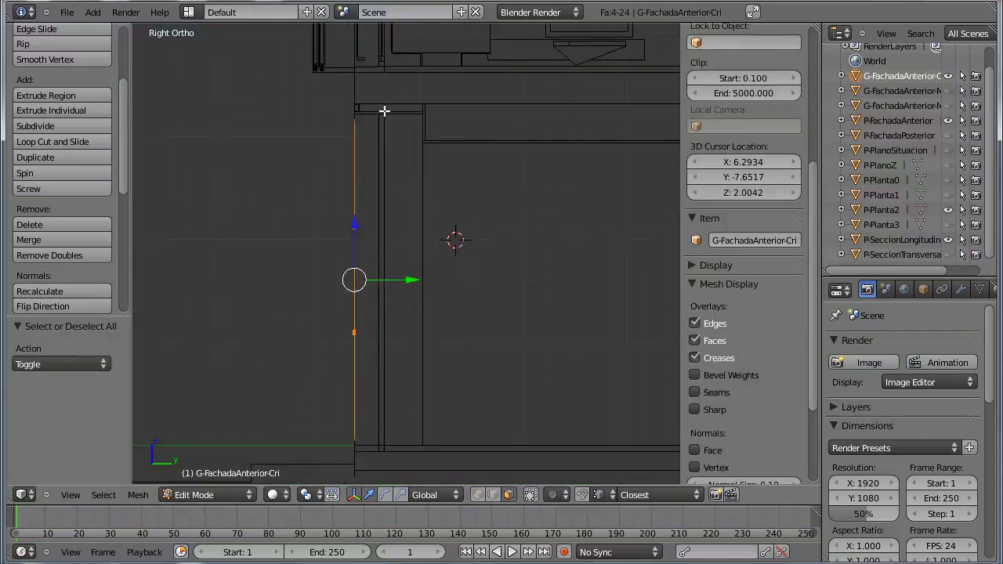
left_click_drag(390, 102, 298, 439)
scroll(361, 329, "up", 4)
left_click_drag(352, 309, 382, 305)
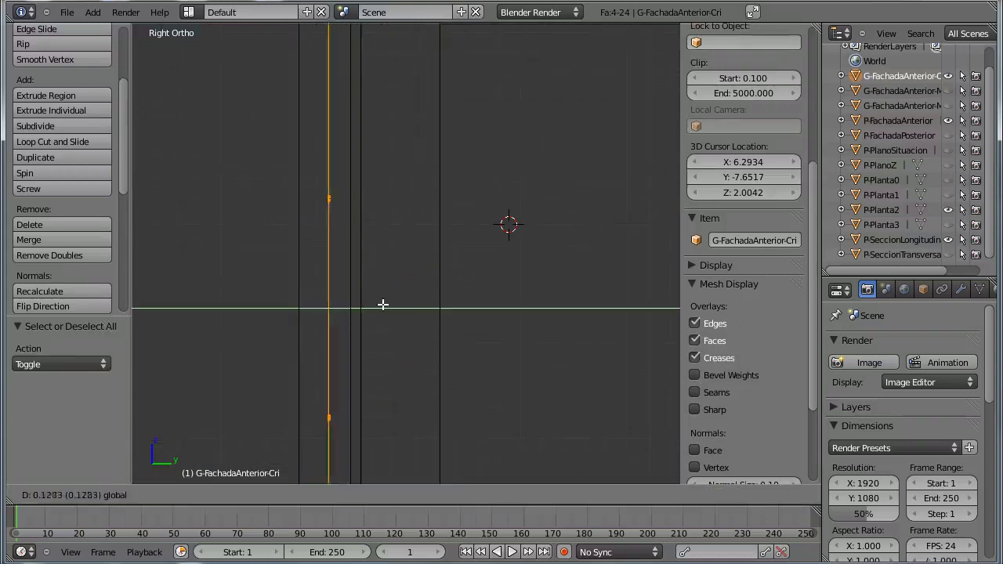
left_click(403, 304)
scroll(398, 302, "down", 3)
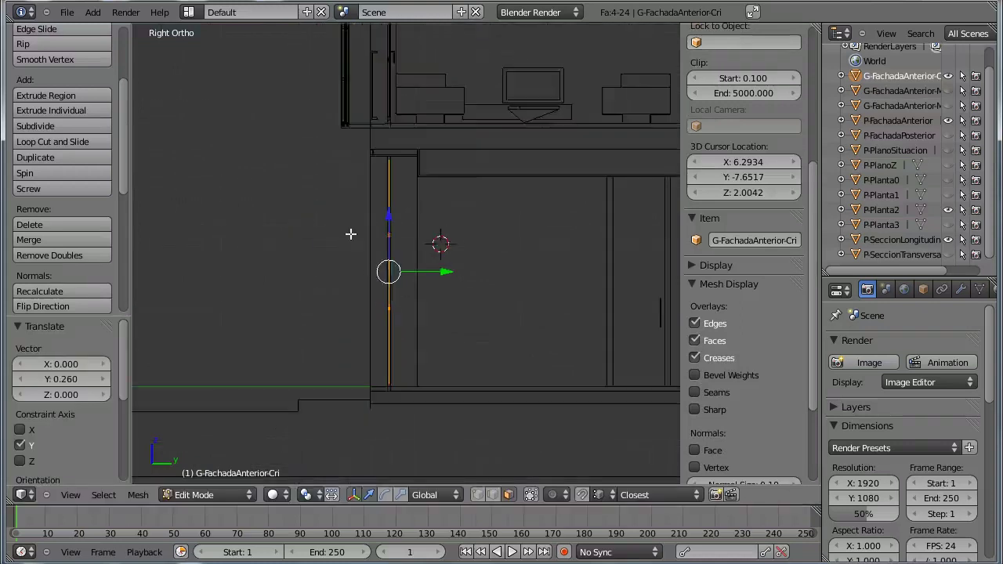
From an overall view of the building, select the two window pane faces
mouse_move(352, 232)
middle_mouse_down()
mouse_move(414, 253)
mouse_move(388, 322)
middle_mouse_up()
scroll(495, 242, "down", 2)
scroll(509, 206, "down", 3)
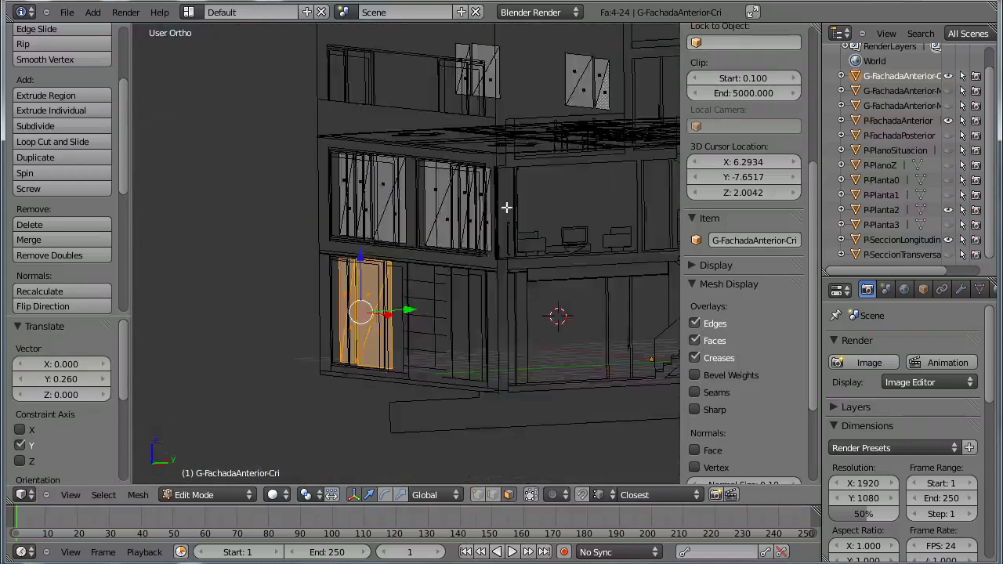
middle_click_drag(509, 206, 488, 258, "shift")
key("a")
mouse_move(534, 132)
left_mouse_down()
mouse_move(432, 217)
mouse_move(407, 221)
left_mouse_up()
key("KP_7")
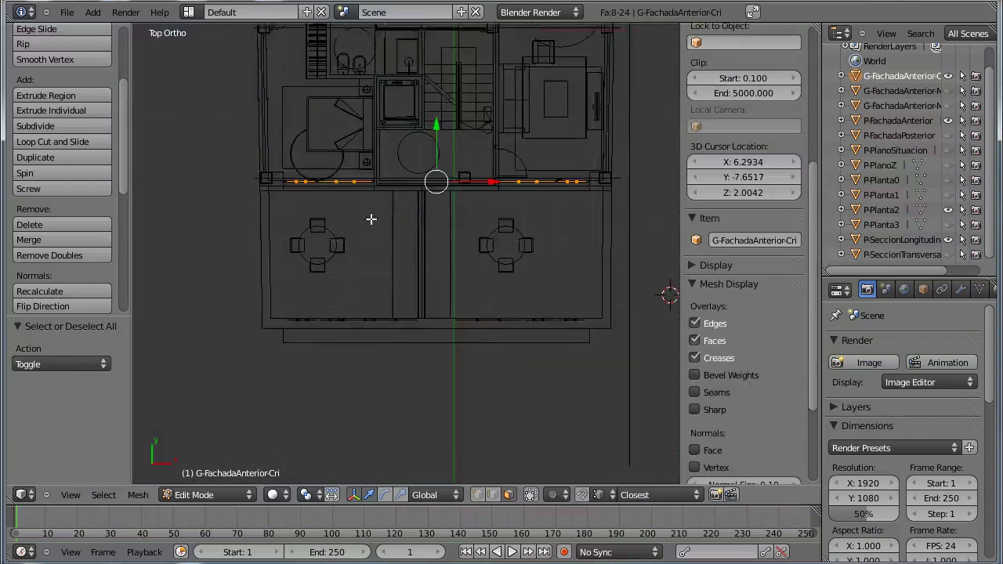
In Top view, extrude the selected window faces a thin distance along their normal
scroll(389, 300, "up", 4)
mouse_move(389, 301)
middle_mouse_down("shift")
mouse_move(388, 347)
mouse_move(466, 246)
middle_mouse_up("shift")
scroll(559, 258, "up", 2)
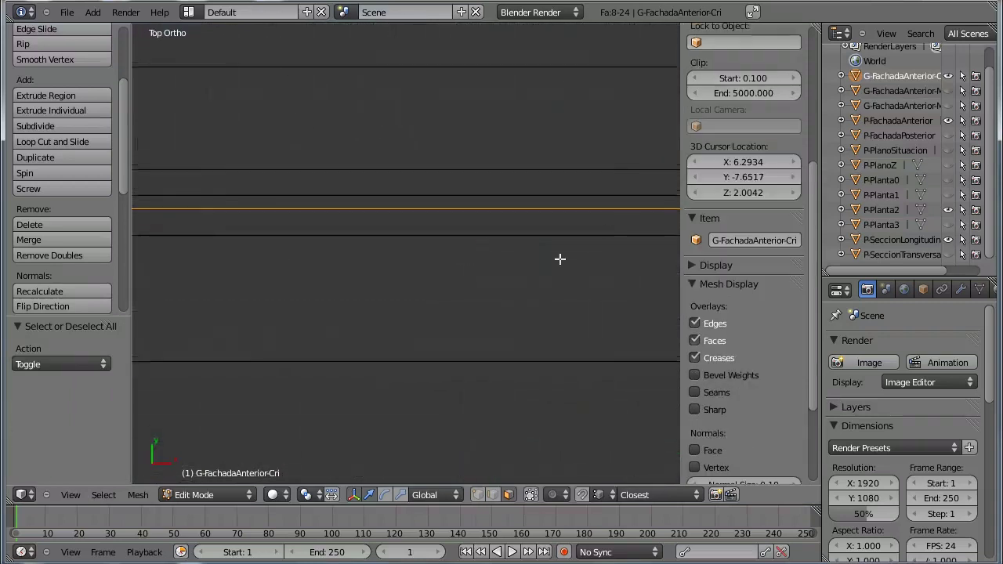
middle_click_drag(559, 258, 520, 277, "shift")
key("e")
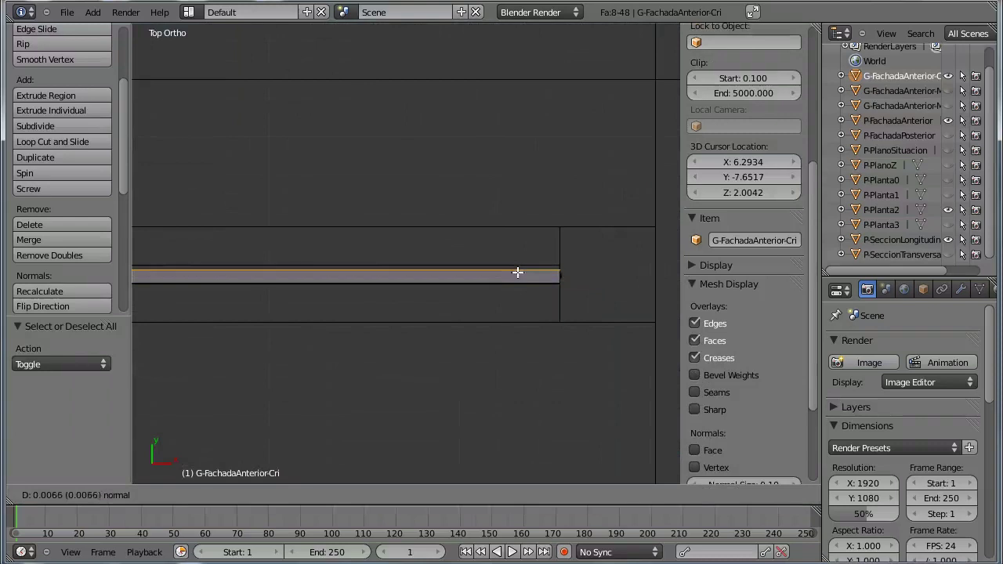
left_click(517, 269)
In Right view, box-select the glazing faces along the left wall
scroll(473, 296, "down", 2)
scroll(472, 295, "down", 2)
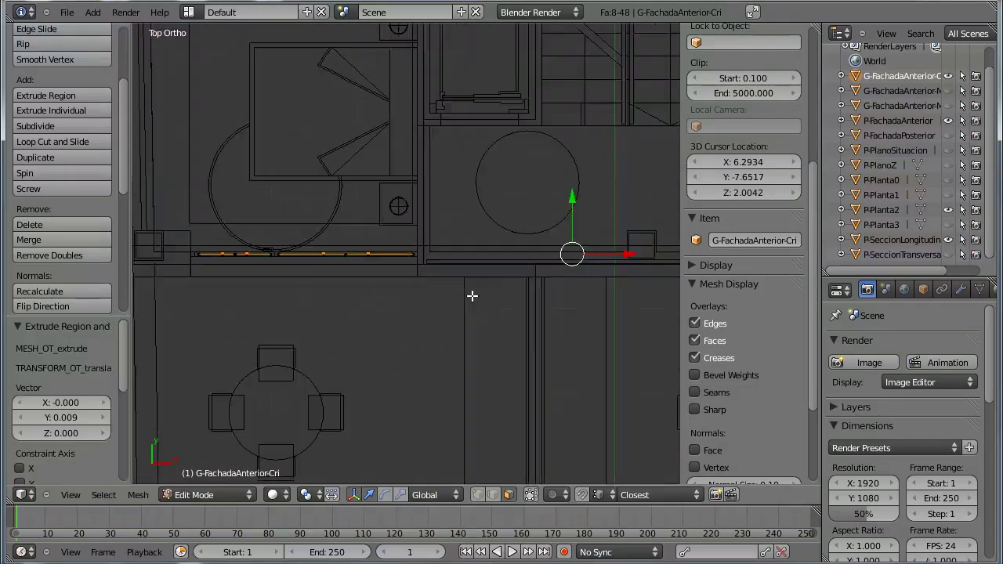
key("KP_1")
key("KP_3")
scroll(452, 242, "up", 2)
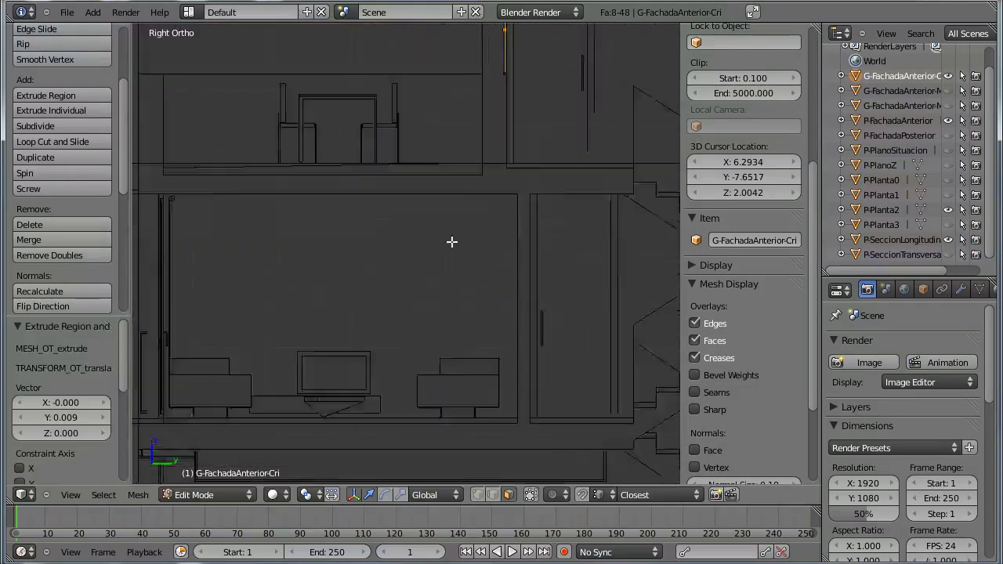
scroll(416, 234, "up", 2)
key("a")
mouse_move(365, 123)
left_mouse_down()
mouse_move(268, 340)
mouse_move(278, 349)
left_mouse_up()
Extrude the selected glazing faces into a thin layer along their normal
scroll(290, 357, "up", 2)
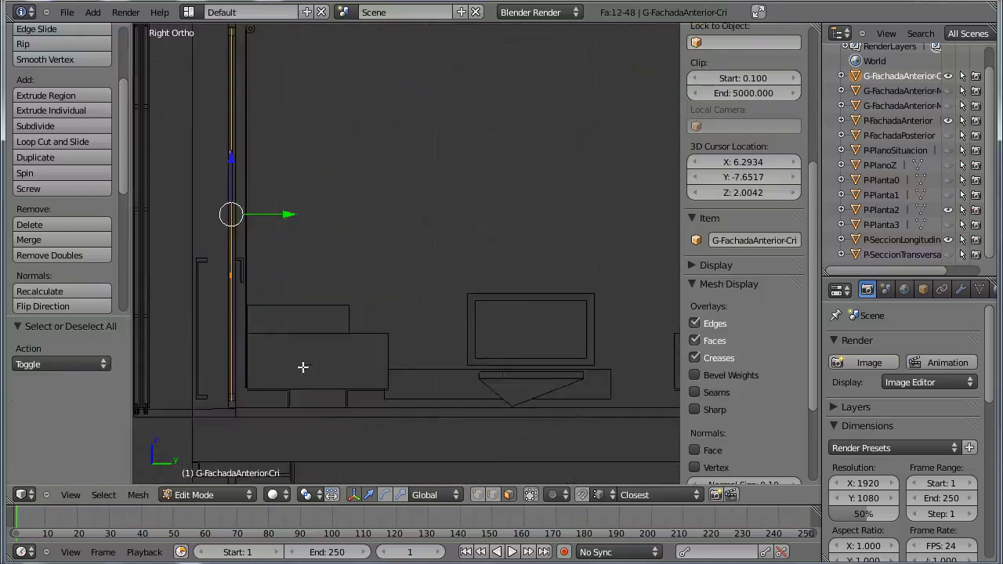
key("KP_Decimal")
scroll(387, 297, "up", 2)
scroll(353, 274, "up", 2)
middle_click_drag(321, 252, 367, 317, "shift")
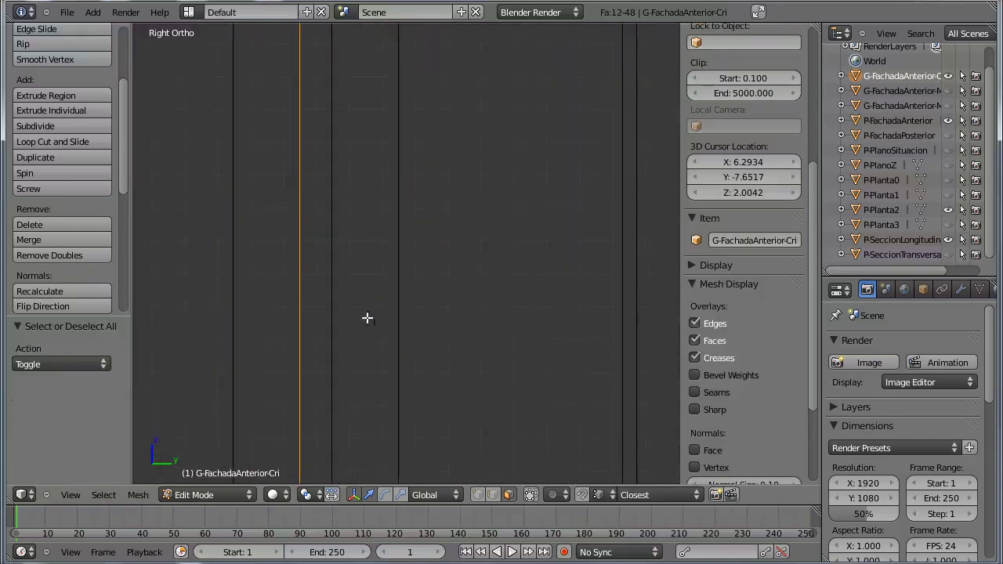
key("e")
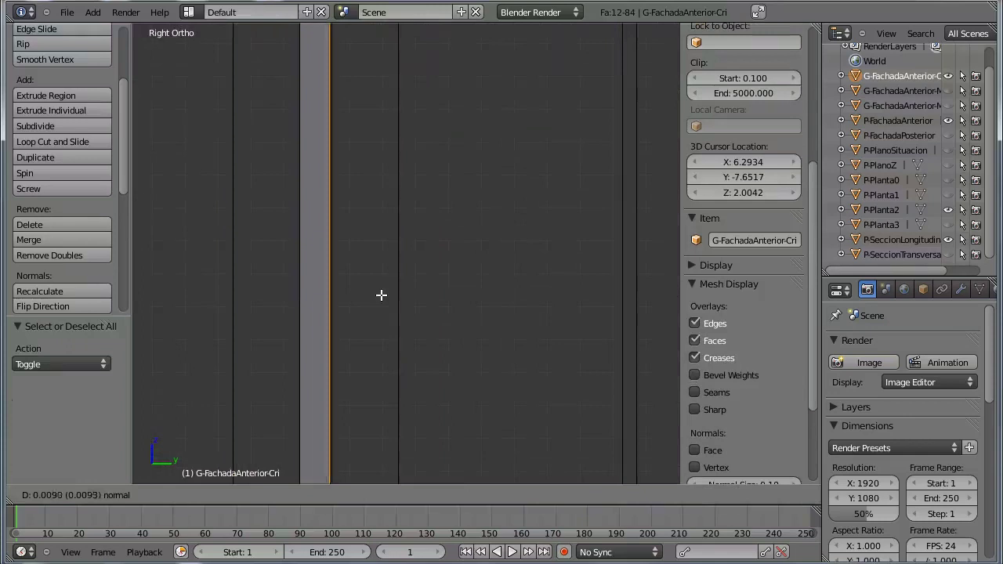
left_click(383, 294)
Select the remaining window frame edge and extrude it into a thin strip
scroll(420, 262, "down", 2)
scroll(429, 342, "down", 2)
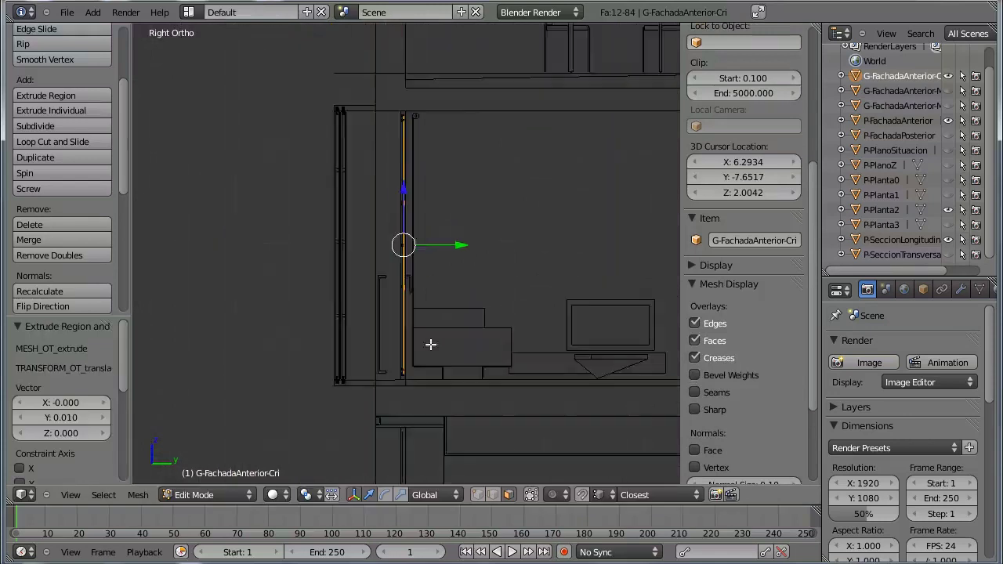
scroll(406, 352, "down", 2)
middle_click_drag(406, 352, 398, 257, "shift")
key("a")
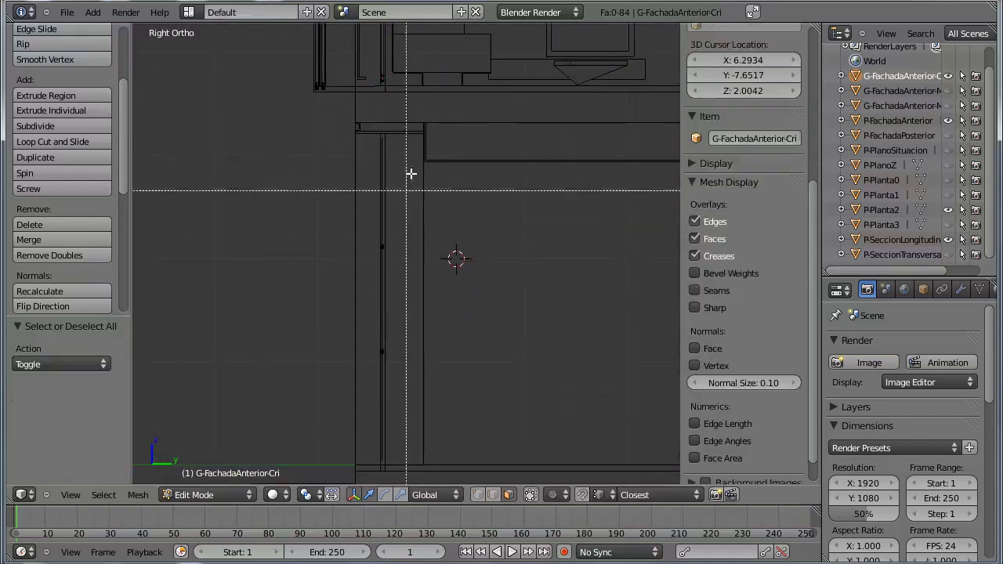
left_click_drag(421, 129, 360, 334)
scroll(376, 329, "up", 2)
scroll(360, 351, "up", 2)
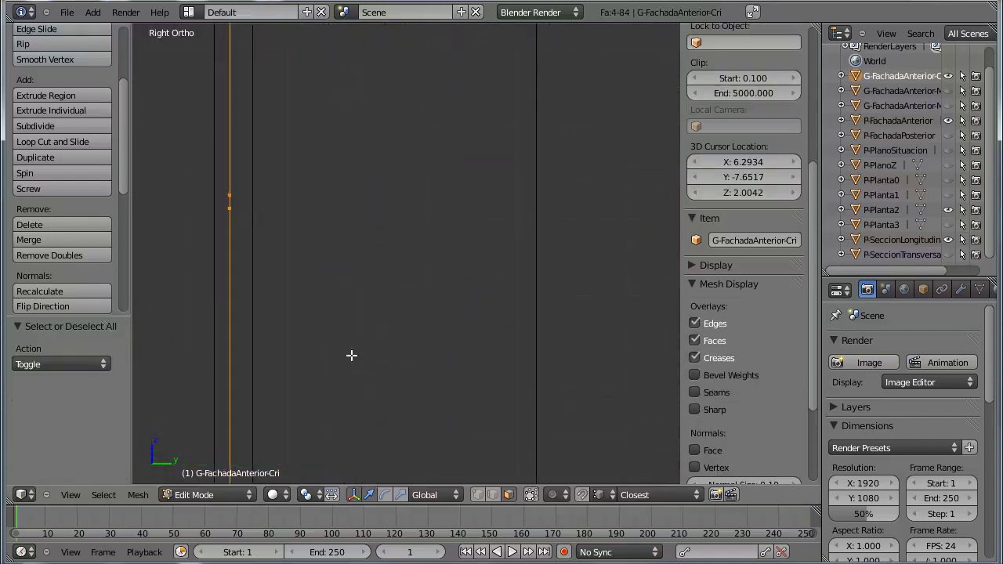
scroll(352, 355, "up", 2)
scroll(394, 293, "up", 2)
key("e")
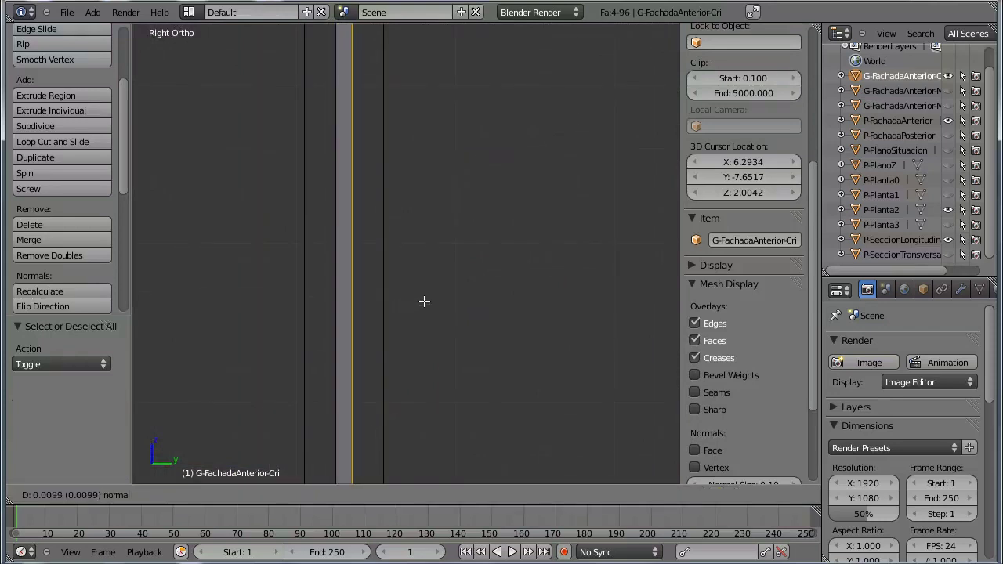
left_click(424, 301)
Orbit to view the facade and roof at an angle
middle_click_drag(417, 302, 404, 381)
scroll(583, 298, "down", 2)
scroll(583, 298, "down", 3)
middle_click_drag(489, 315, 468, 310)
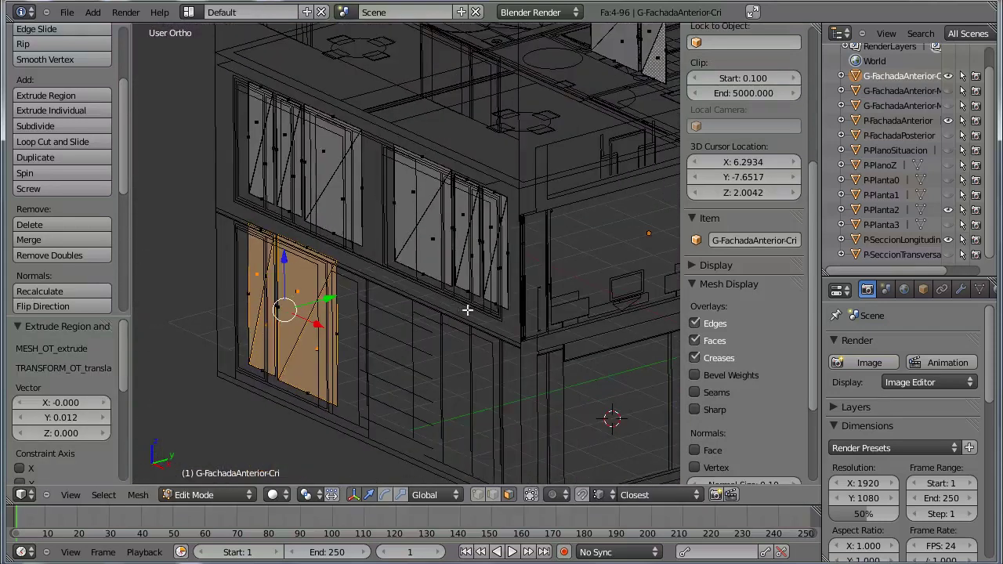
Switch to Object Mode and hide both section drawings and P-FachadaAnterior
left_click(207, 494)
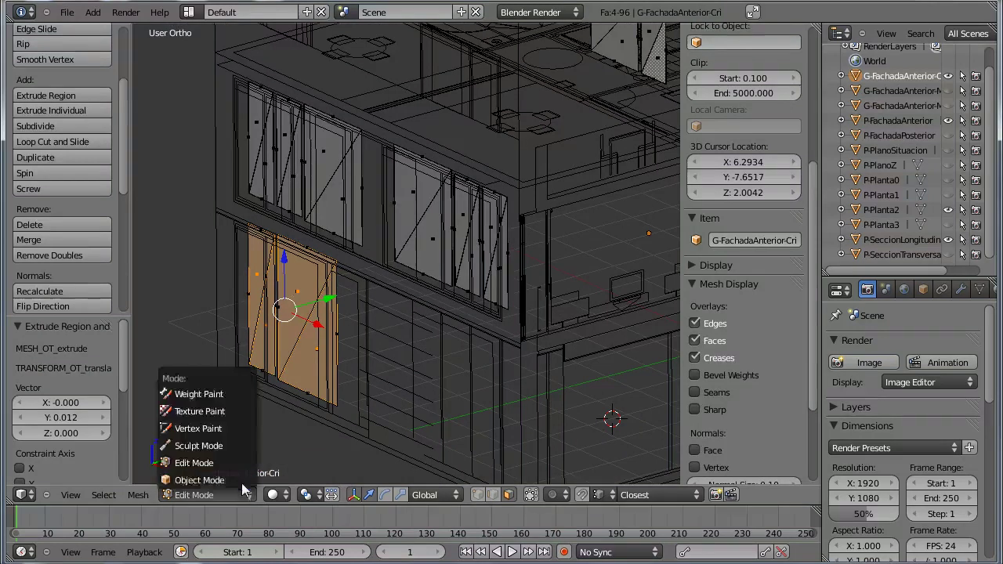
left_click(205, 476)
left_click(949, 210)
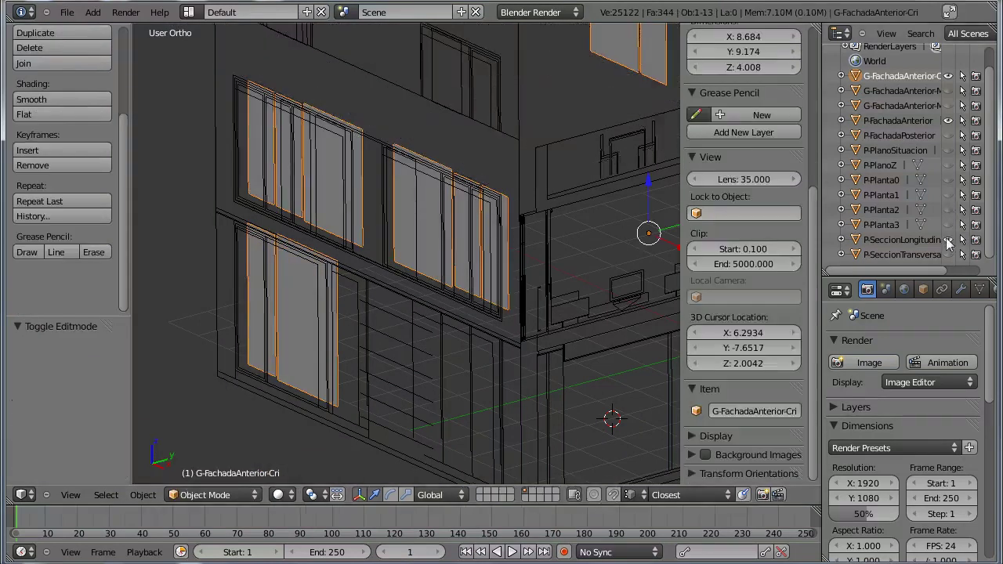
left_click(949, 239)
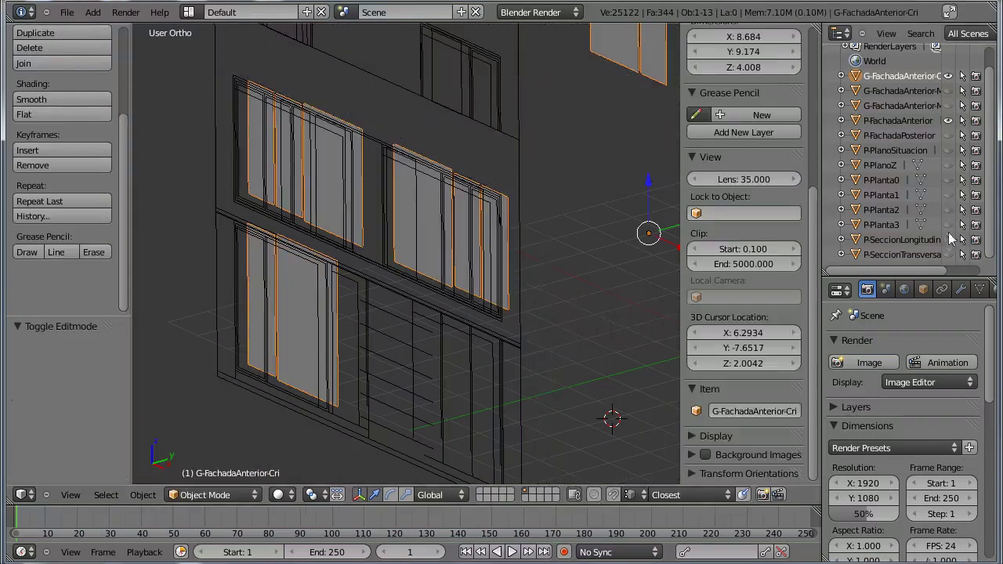
left_click(949, 120)
Show both front facade wall objects and select the G-FachadaAnterior-Mur wall
left_click(949, 105)
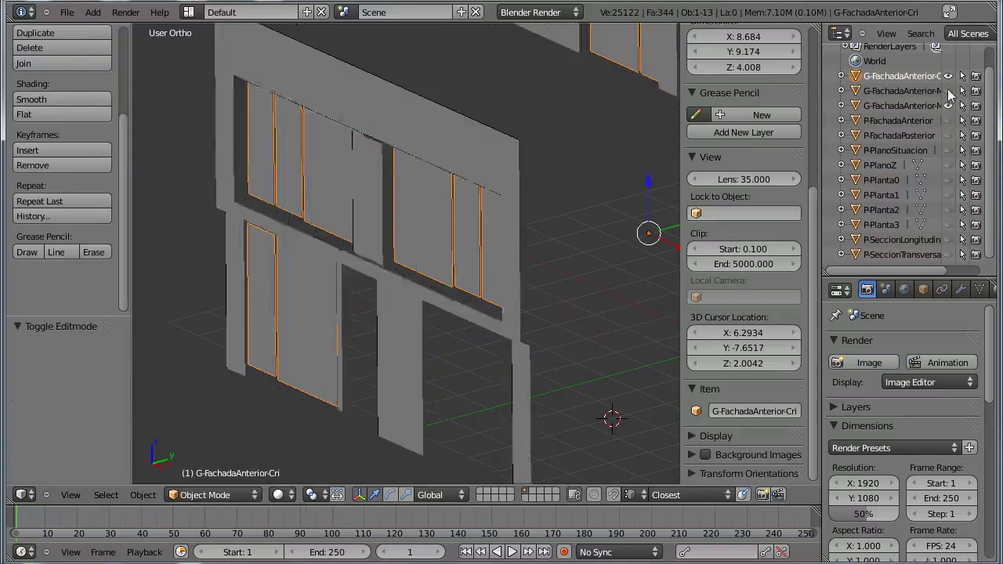
left_click(948, 90)
scroll(465, 202, "down", 3)
mouse_move(465, 202)
middle_mouse_down()
mouse_move(537, 230)
mouse_move(458, 253)
mouse_move(502, 277)
mouse_move(431, 275)
mouse_move(493, 279)
mouse_move(457, 263)
mouse_move(468, 301)
mouse_move(451, 322)
mouse_move(496, 309)
mouse_move(475, 279)
middle_mouse_up()
scroll(501, 276, "up", 4)
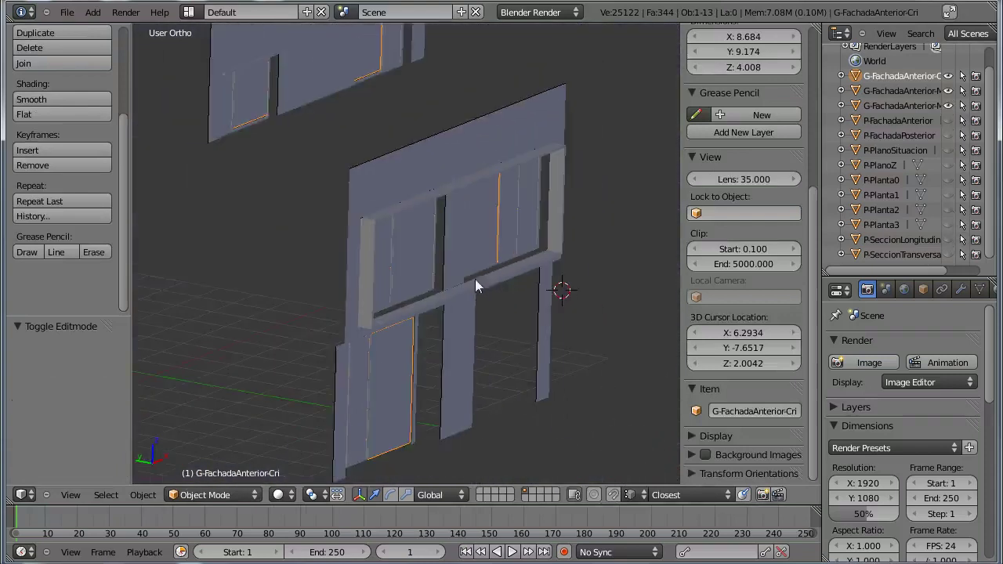
right_click(469, 212)
mouse_move(452, 161)
middle_mouse_down()
mouse_move(475, 253)
mouse_move(394, 259)
mouse_move(464, 268)
mouse_move(439, 292)
mouse_move(390, 279)
middle_mouse_up()
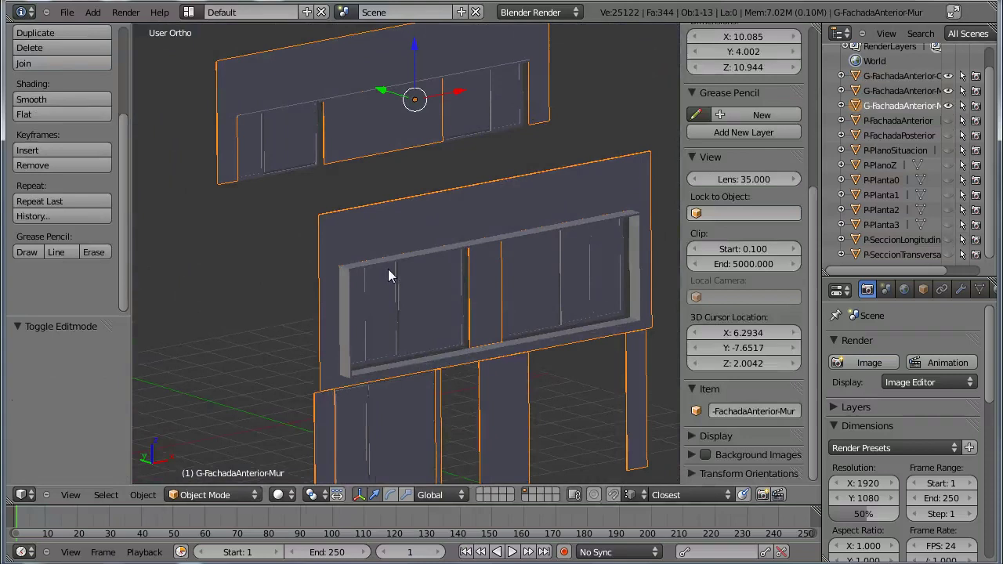